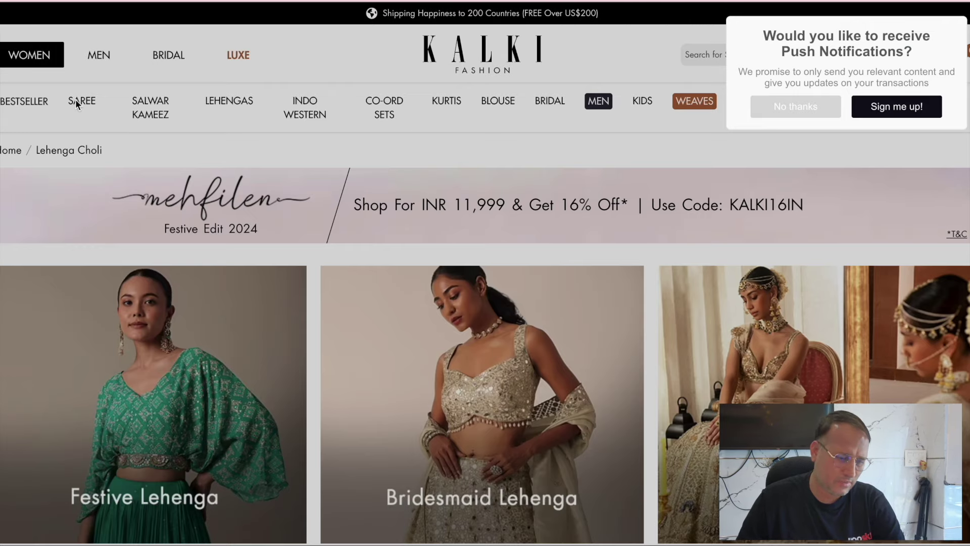
Decline the push notifications and close the sign-up form on the KALKI Lehenga Choli page
{"action": "left_click", "coordinate": [794, 114]}
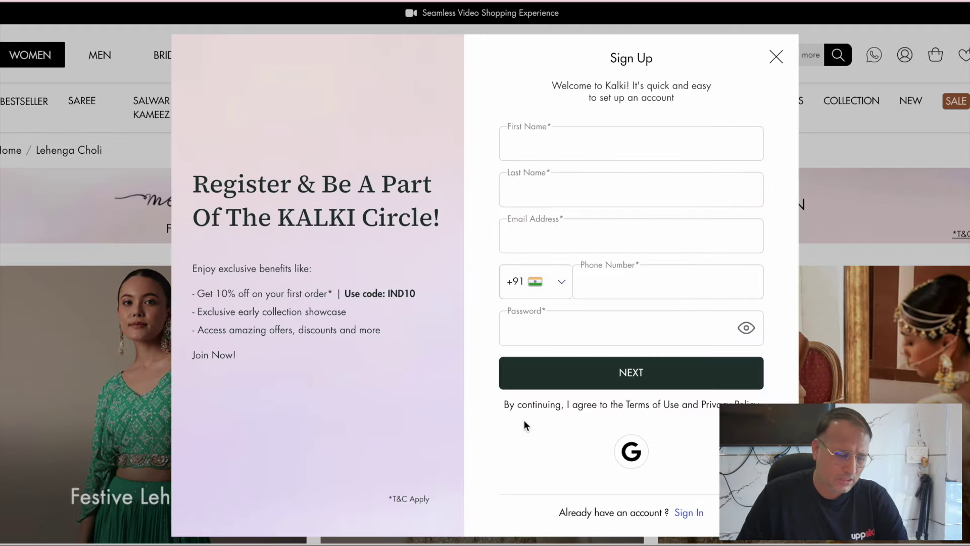
{"action": "left_click", "coordinate": [775, 56]}
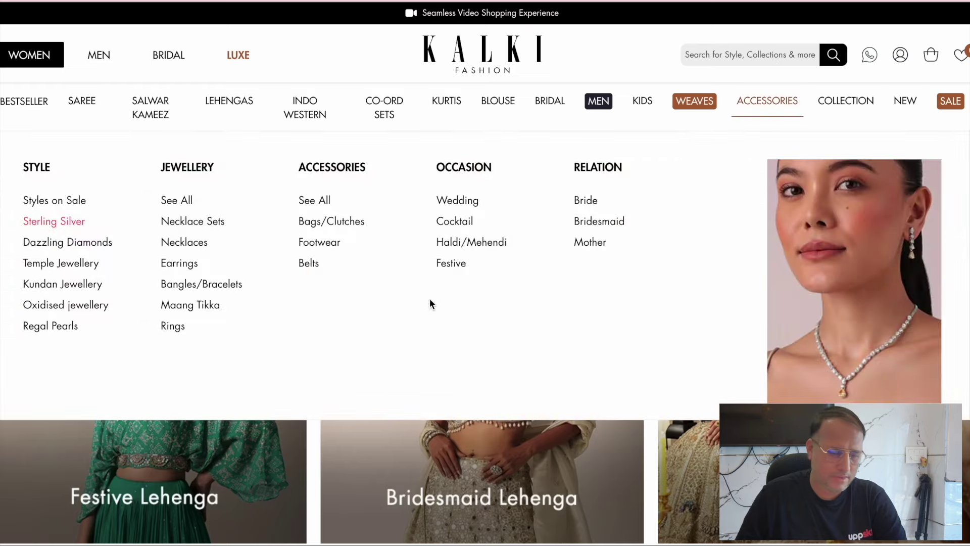
{"action": "scroll", "coordinate": [590, 333], "scroll_direction": "down", "scroll_amount": 9}
{"action": "scroll", "coordinate": [589, 326], "scroll_direction": "up", "scroll_amount": 3}
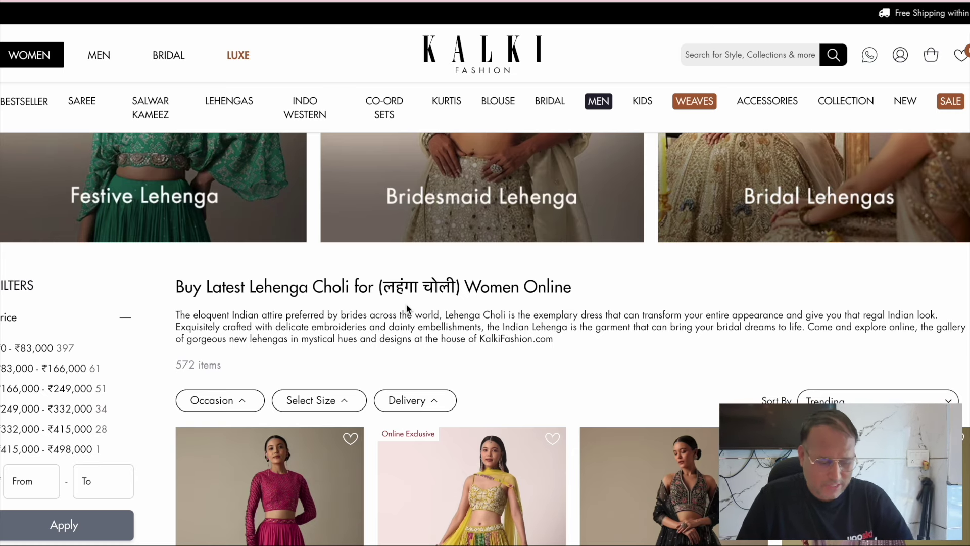
Search the Lehenga Choli page text for "buy lehnga"
{"action": "key", "text": "ctrl+f"}
{"action": "type", "text": "buy "}
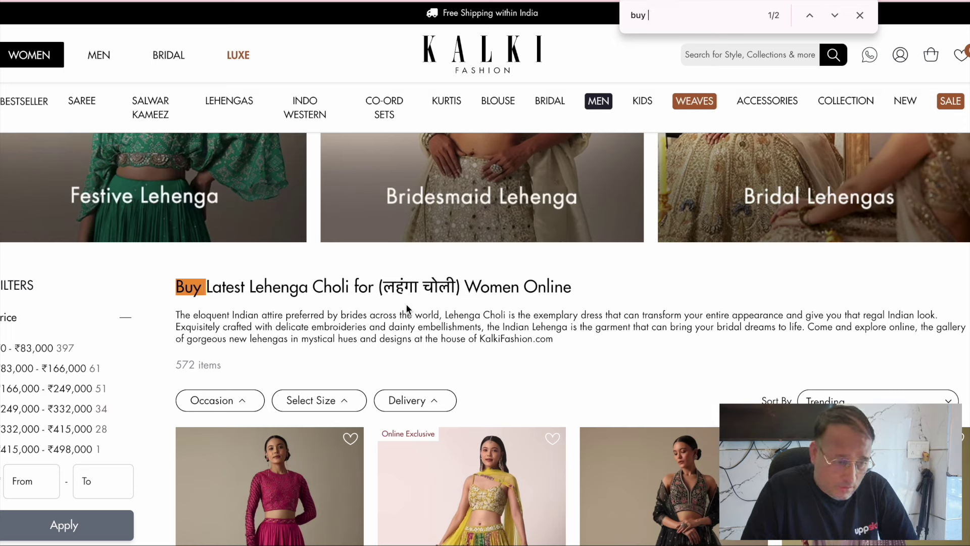
{"action": "type", "text": "lehen"}
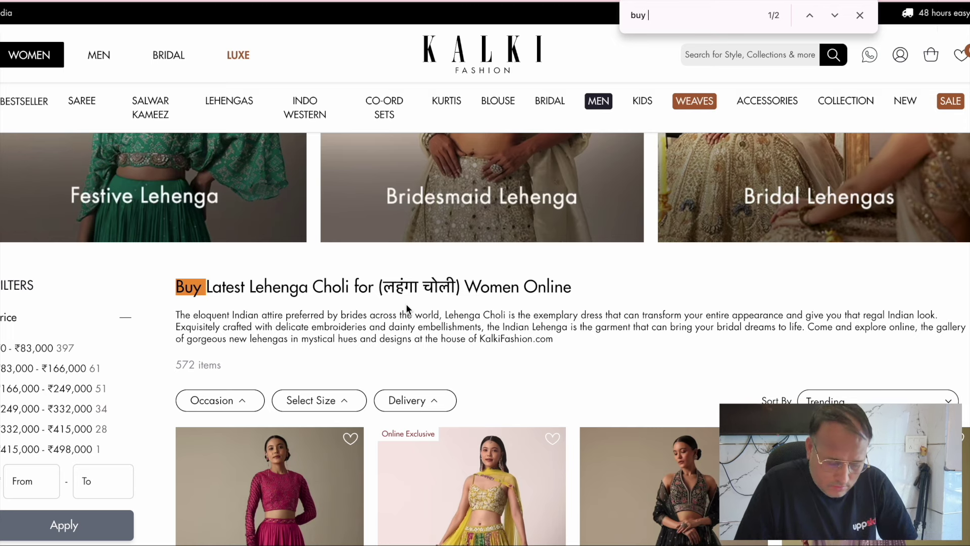
{"action": "type", "text": "g"}
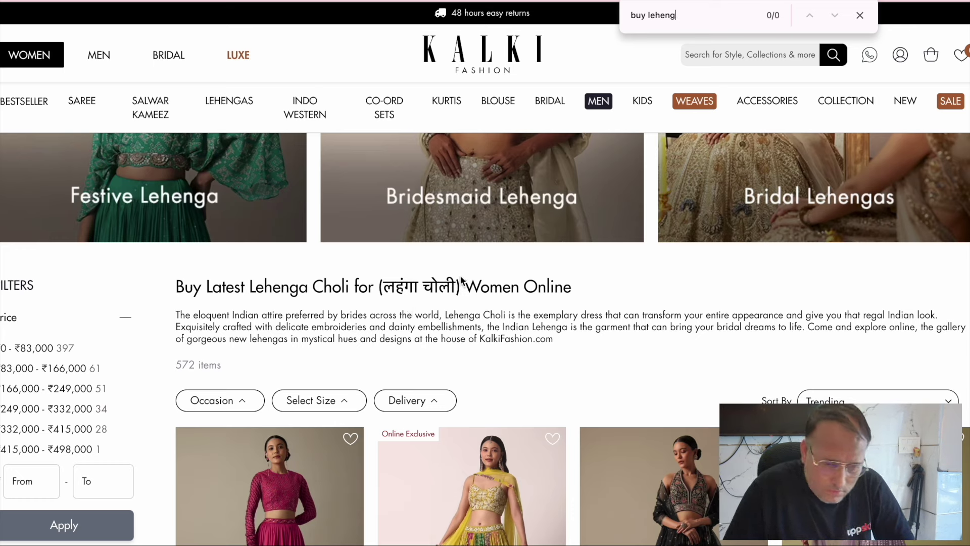
{"action": "type", "text": "anga"}
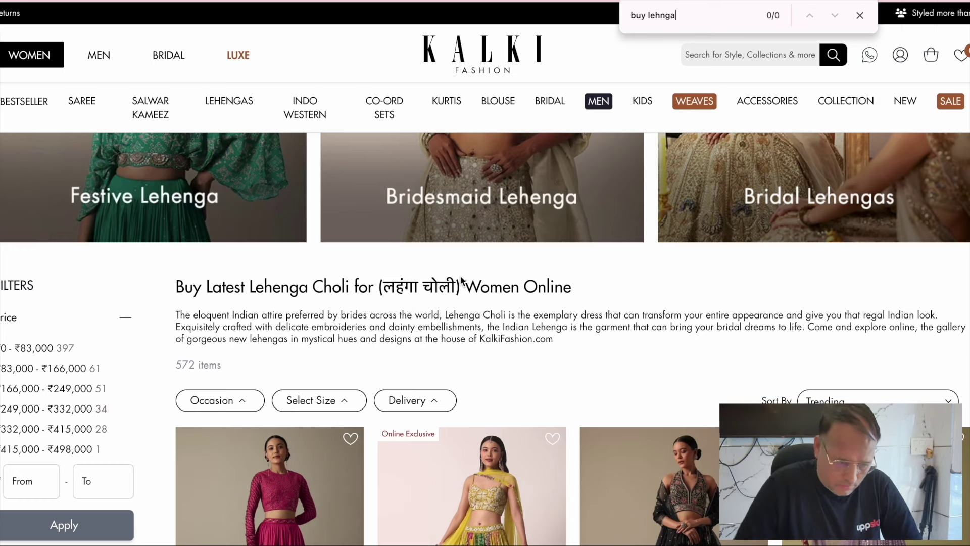
Copy the word Lehenga from the page heading and search the page for it alone, without "buy"
{"action": "double_click", "coordinate": [280, 285]}
{"action": "key", "text": "ctrl+c"}
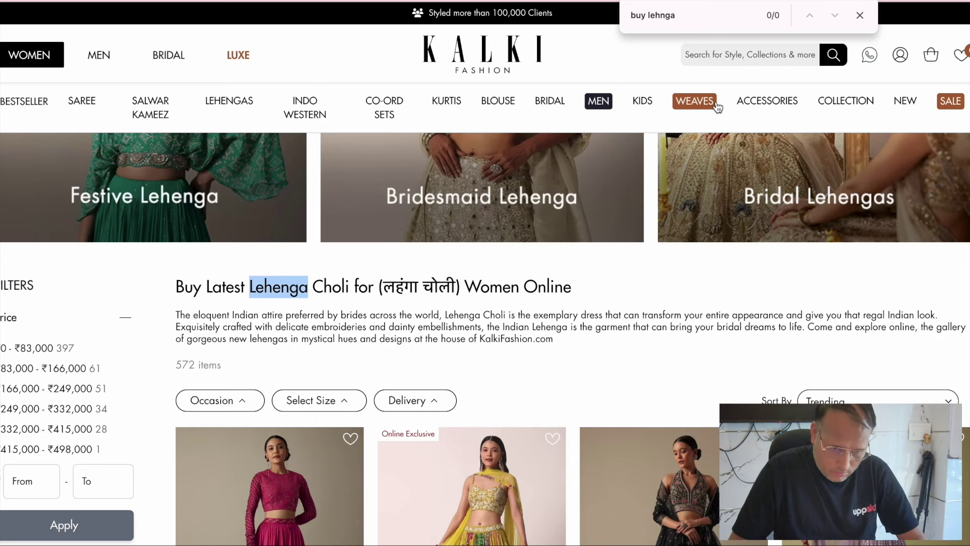
{"action": "double_click", "coordinate": [662, 15]}
{"action": "key", "text": "ctrl+v"}
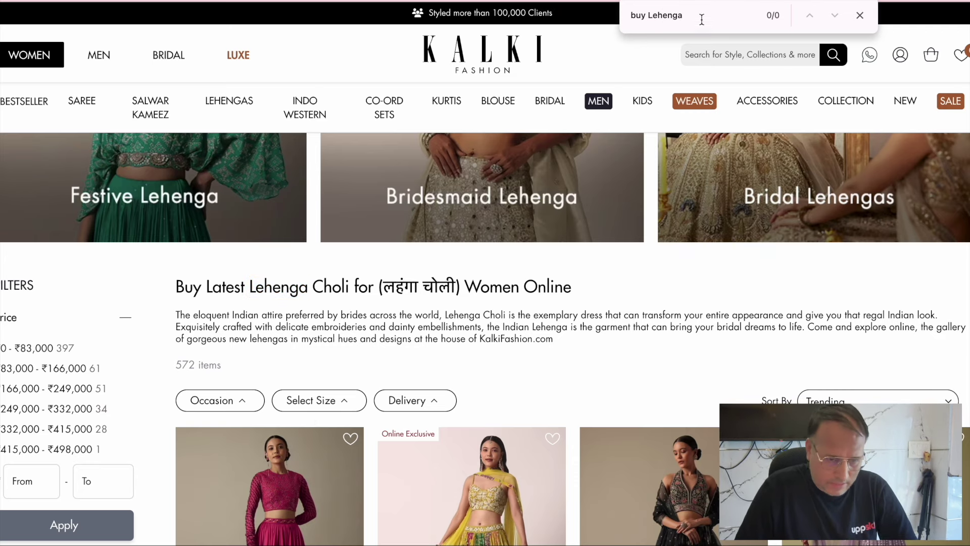
{"action": "double_click", "coordinate": [650, 15]}
{"action": "key", "text": "BackSpace"}
{"action": "mouse_move", "coordinate": [639, 130]}
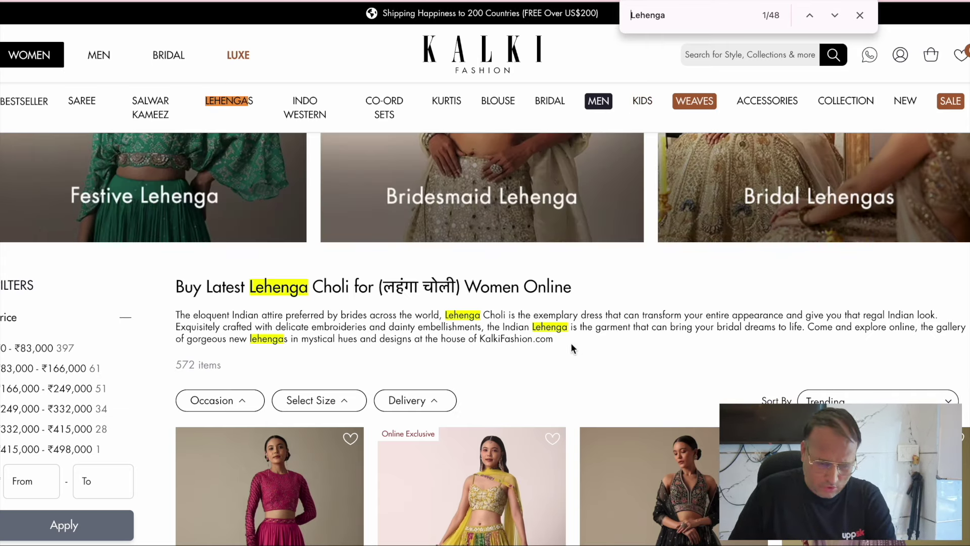
Review the intro paragraph under the heading and the product listing for use of the Lehenga keyword
{"action": "left_click_drag", "start_coordinate": [554, 339], "coordinate": [192, 315]}
{"action": "left_click", "coordinate": [521, 315]}
{"action": "scroll", "coordinate": [520, 313], "scroll_direction": "down", "scroll_amount": 20}
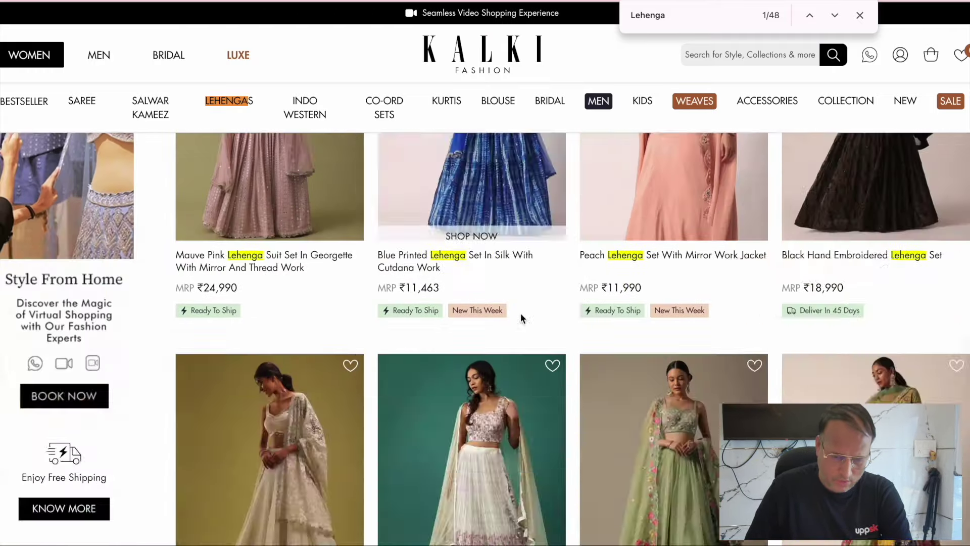
{"action": "scroll", "coordinate": [520, 313], "scroll_direction": "down", "scroll_amount": 15}
{"action": "scroll", "coordinate": [521, 313], "scroll_direction": "up", "scroll_amount": 5}
{"action": "scroll", "coordinate": [520, 313], "scroll_direction": "down", "scroll_amount": 8}
{"action": "scroll", "coordinate": [520, 314], "scroll_direction": "up", "scroll_amount": 2}
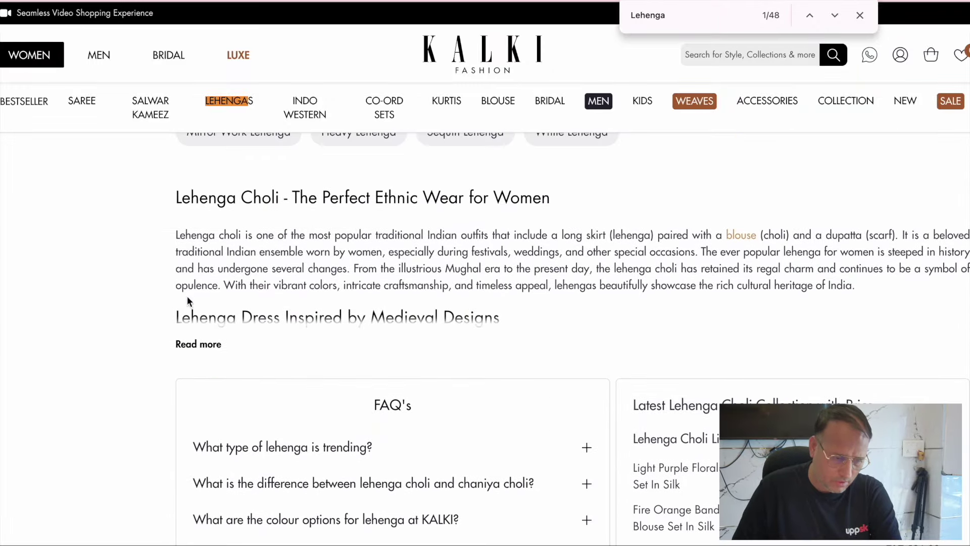
Expand the Lehenga Choli description below the products, read it through to the Why Buy section and close the page search
{"action": "left_click_drag", "start_coordinate": [174, 199], "coordinate": [472, 288]}
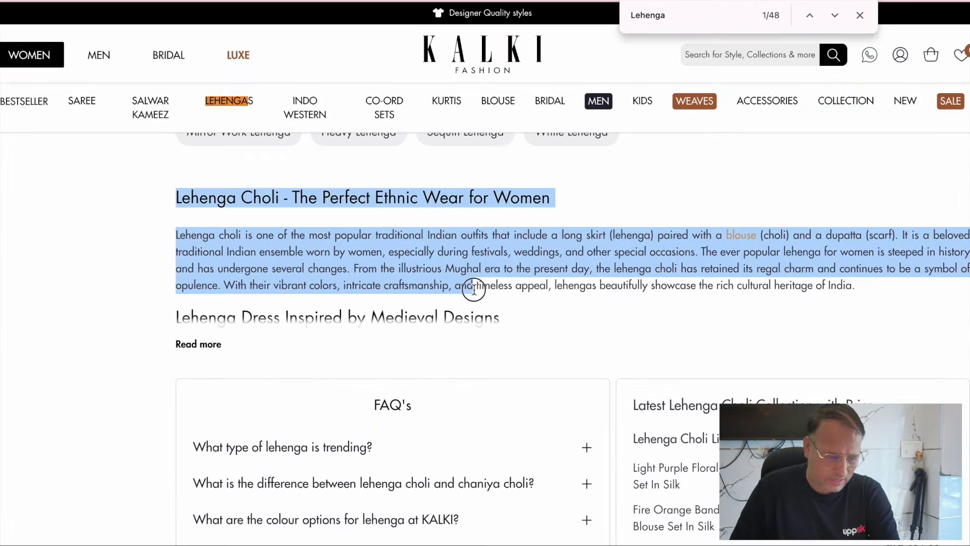
{"action": "left_click", "coordinate": [472, 289]}
{"action": "left_click", "coordinate": [197, 348]}
{"action": "scroll", "coordinate": [434, 383], "scroll_direction": "down", "scroll_amount": 10}
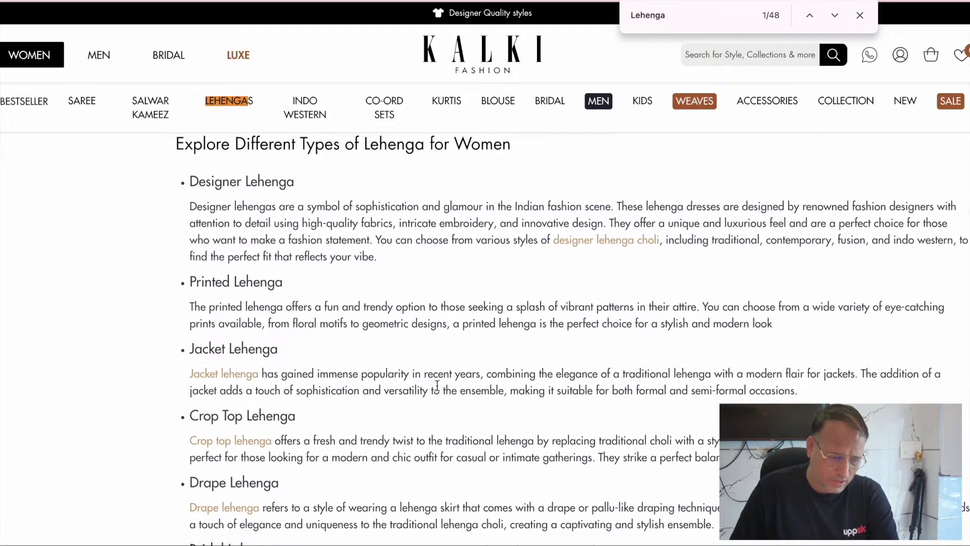
{"action": "scroll", "coordinate": [437, 385], "scroll_direction": "down", "scroll_amount": 15}
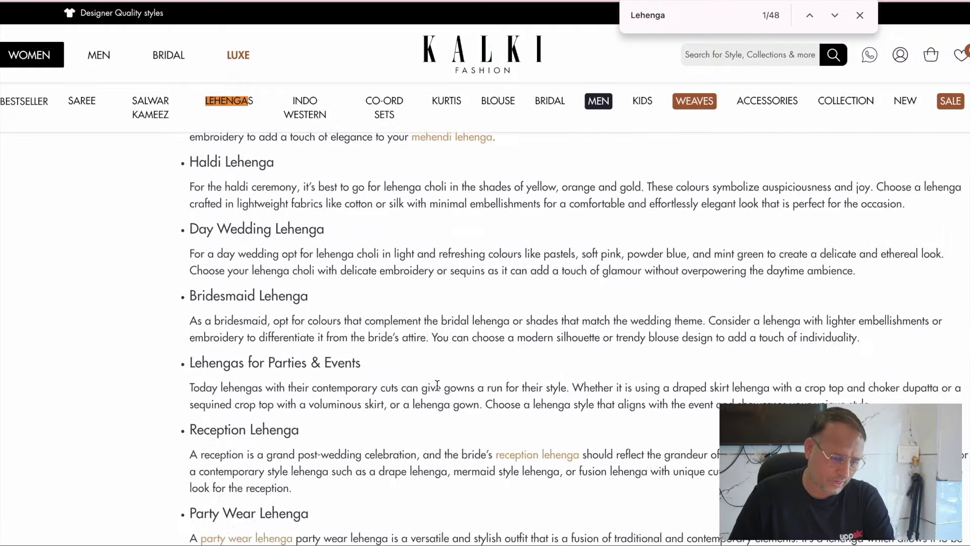
{"action": "scroll", "coordinate": [437, 384], "scroll_direction": "down", "scroll_amount": 8}
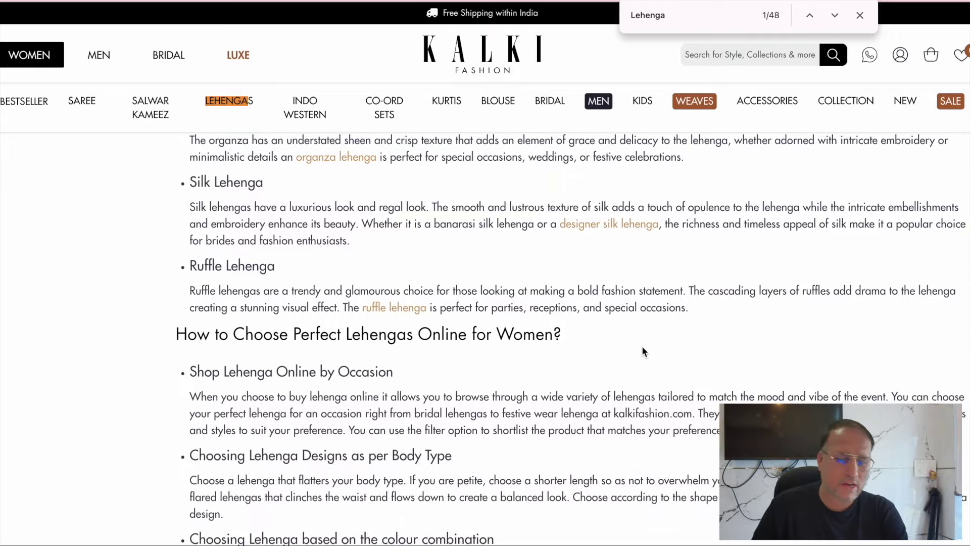
{"action": "scroll", "coordinate": [647, 347], "scroll_direction": "down", "scroll_amount": 8}
{"action": "scroll", "coordinate": [647, 347], "scroll_direction": "down", "scroll_amount": 1}
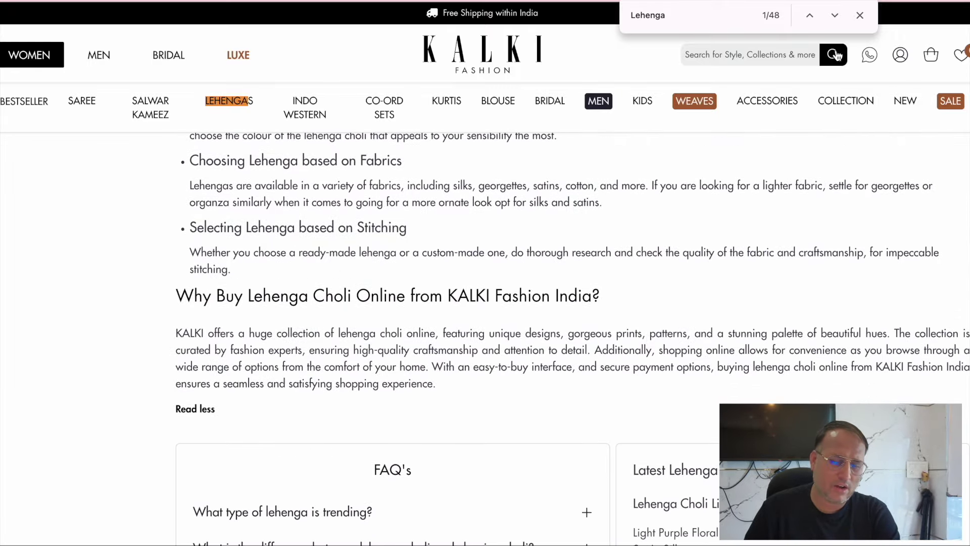
{"action": "left_click", "coordinate": [857, 16]}
{"action": "mouse_move", "coordinate": [767, 100]}
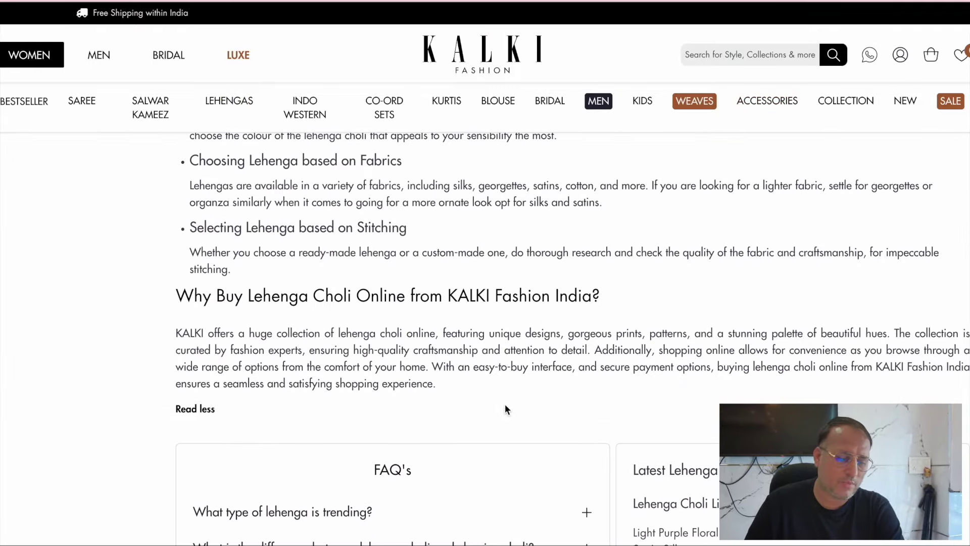
Examine the FAQ's, the Latest Lehenga Choli Collection with Price table and the Explore More category banners
{"action": "scroll", "coordinate": [505, 408], "scroll_direction": "down", "scroll_amount": 10}
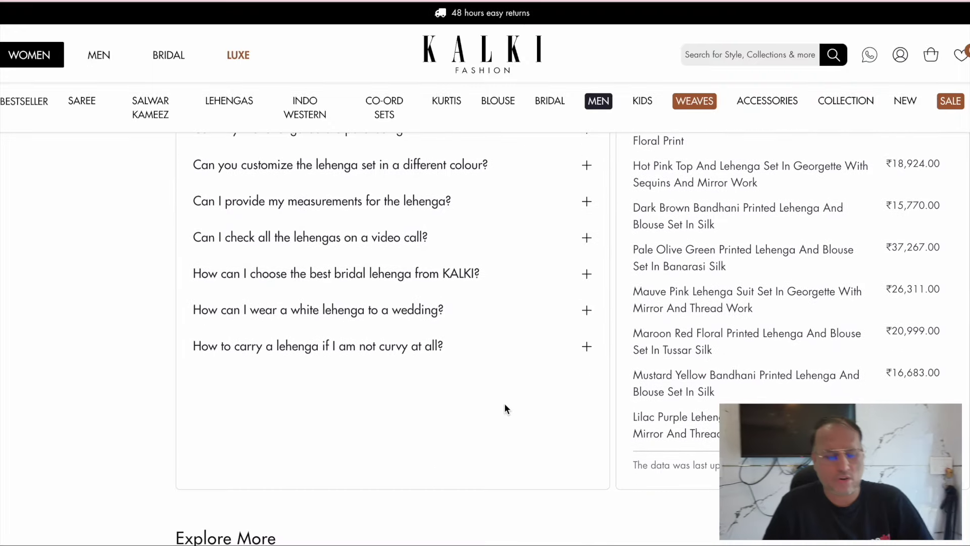
{"action": "scroll", "coordinate": [505, 408], "scroll_direction": "up", "scroll_amount": 5}
{"action": "scroll", "coordinate": [506, 409], "scroll_direction": "down", "scroll_amount": 1}
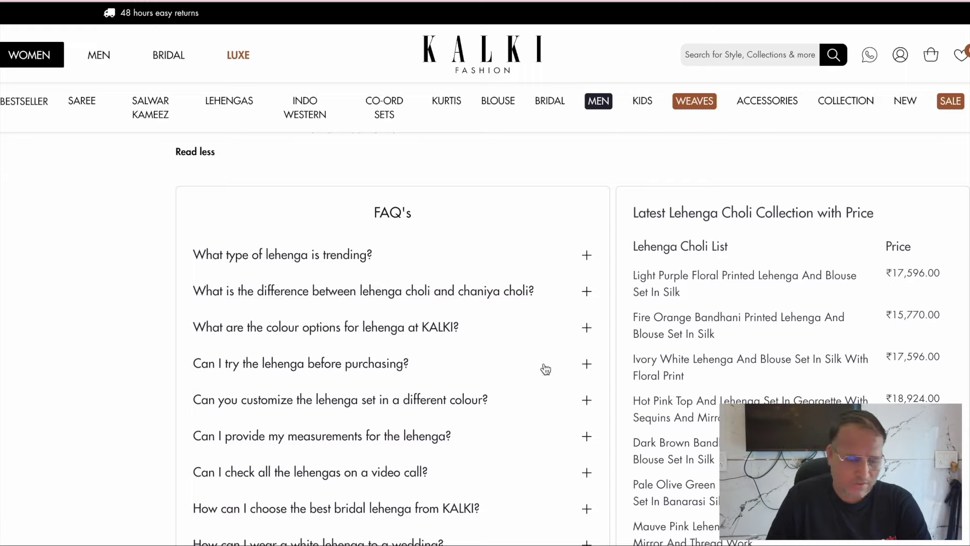
{"action": "scroll", "coordinate": [544, 368], "scroll_direction": "down", "scroll_amount": 15}
{"action": "scroll", "coordinate": [540, 359], "scroll_direction": "up", "scroll_amount": 15}
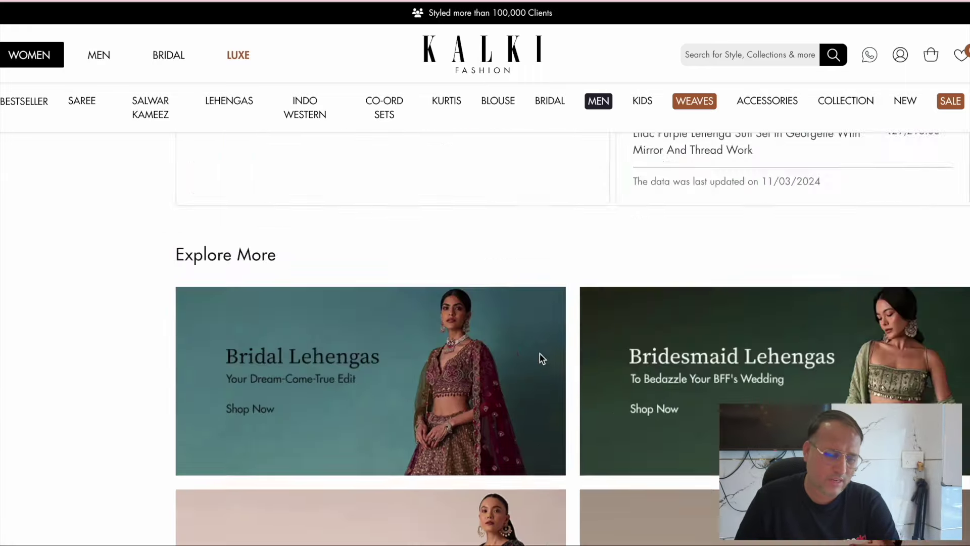
{"action": "scroll", "coordinate": [487, 281], "scroll_direction": "up", "scroll_amount": 1}
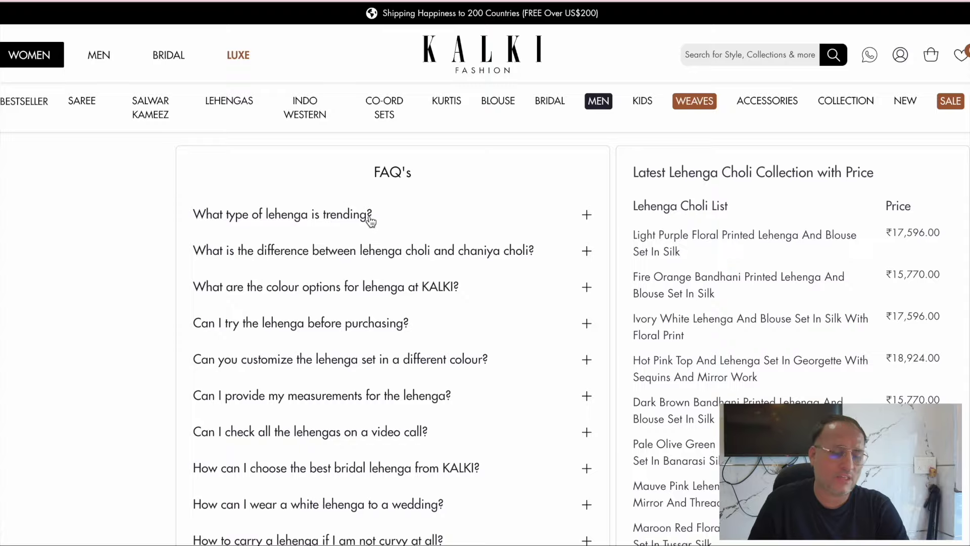
{"action": "scroll", "coordinate": [494, 379], "scroll_direction": "down", "scroll_amount": 15}
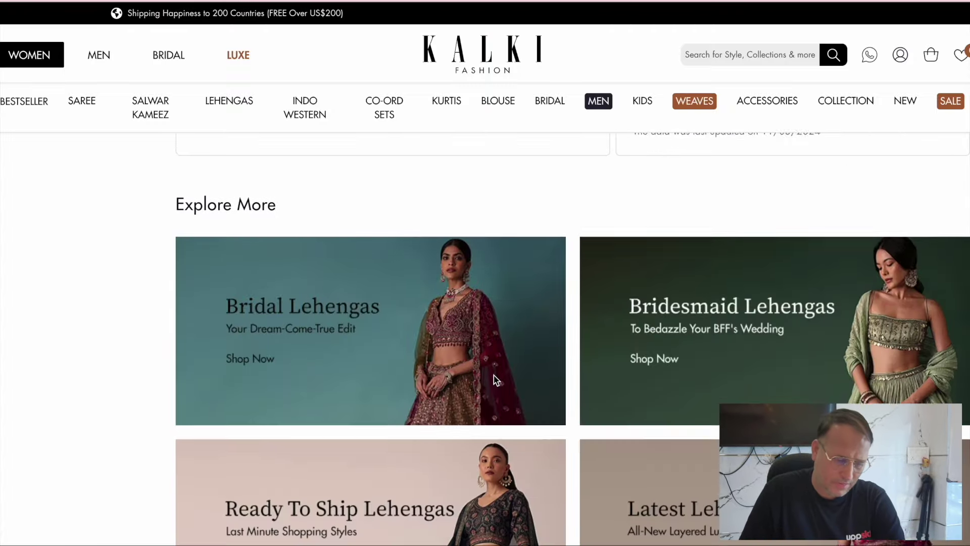
{"action": "scroll", "coordinate": [494, 376], "scroll_direction": "down", "scroll_amount": 3}
{"action": "scroll", "coordinate": [493, 374], "scroll_direction": "up", "scroll_amount": 10}
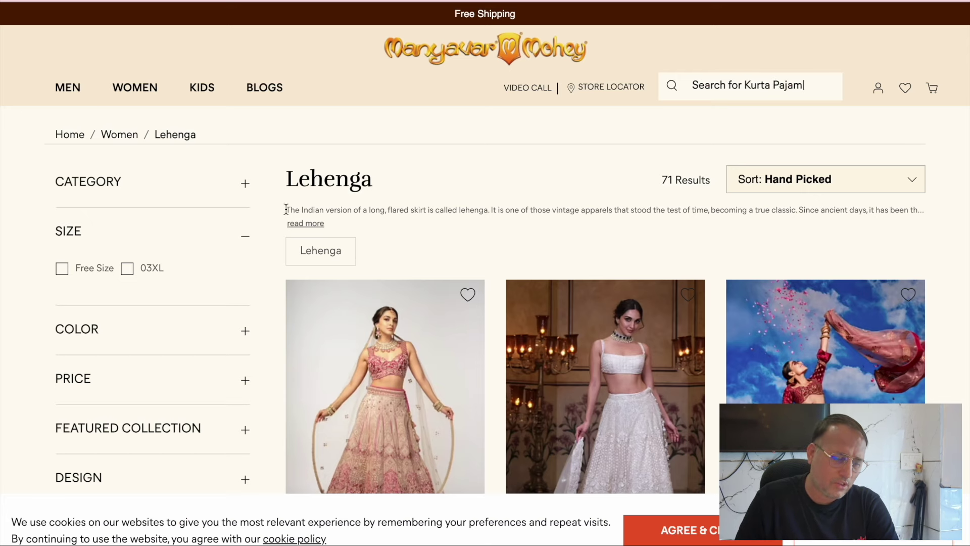
Expand the intro description on the Manyavar Mohey Lehenga page and highlight its full text
{"action": "left_click", "coordinate": [306, 223]}
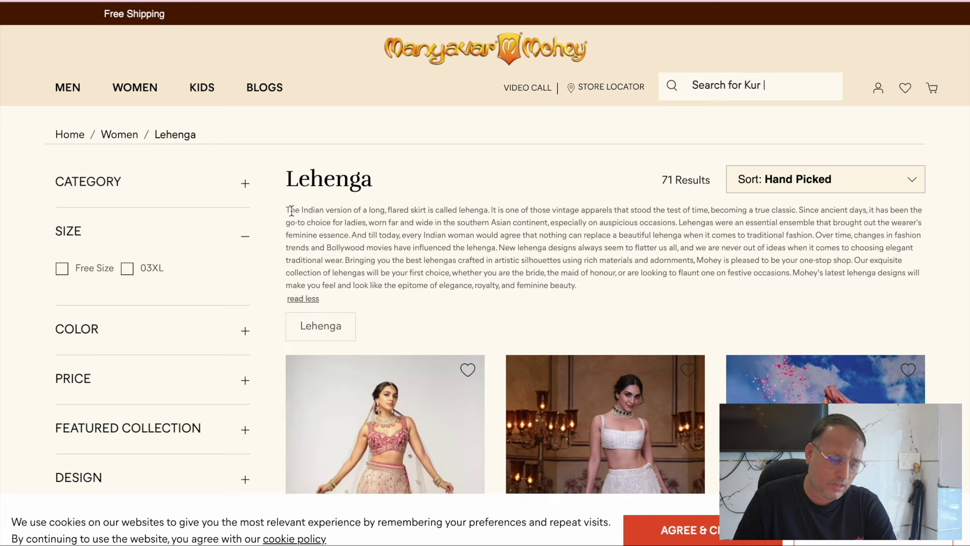
{"action": "left_click_drag", "start_coordinate": [285, 208], "coordinate": [573, 289]}
{"action": "left_click", "coordinate": [575, 249]}
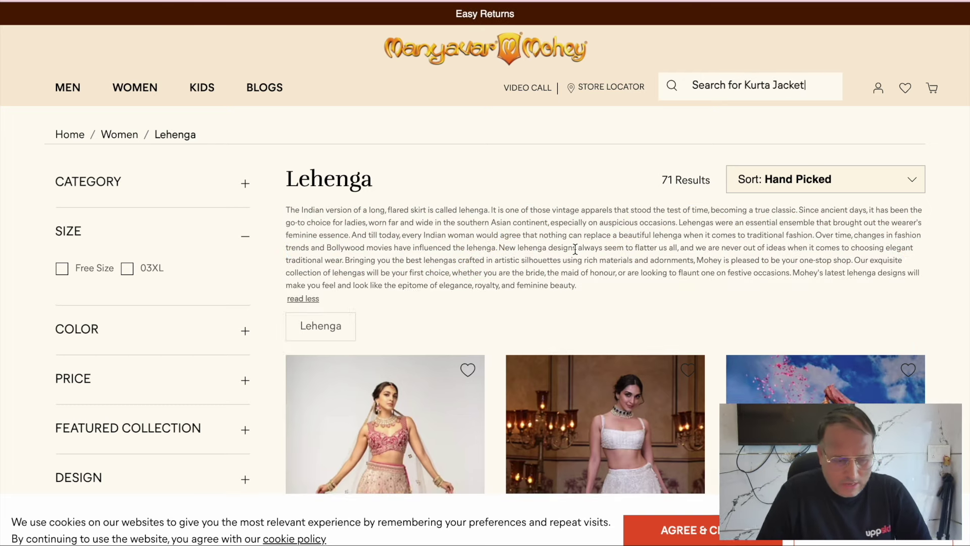
Search the Manyavar Mohey page for "buy Lehenga" and for "Lehenga" alone
{"action": "key", "text": "super+f"}
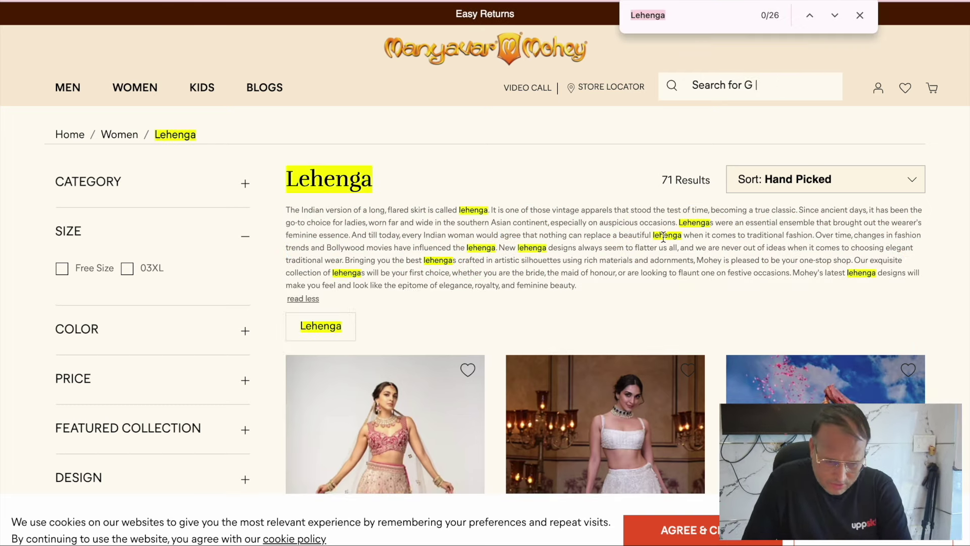
{"action": "left_click", "coordinate": [630, 17]}
{"action": "type", "text": "buy "}
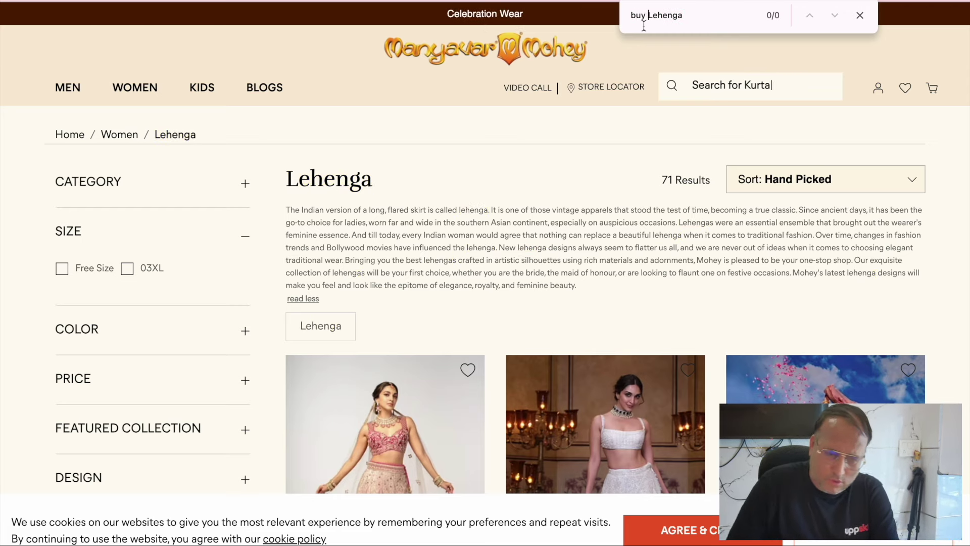
{"action": "type", "text": "u"}
{"action": "key", "text": "BackSpace"}
{"action": "key", "text": "BackSpace"}
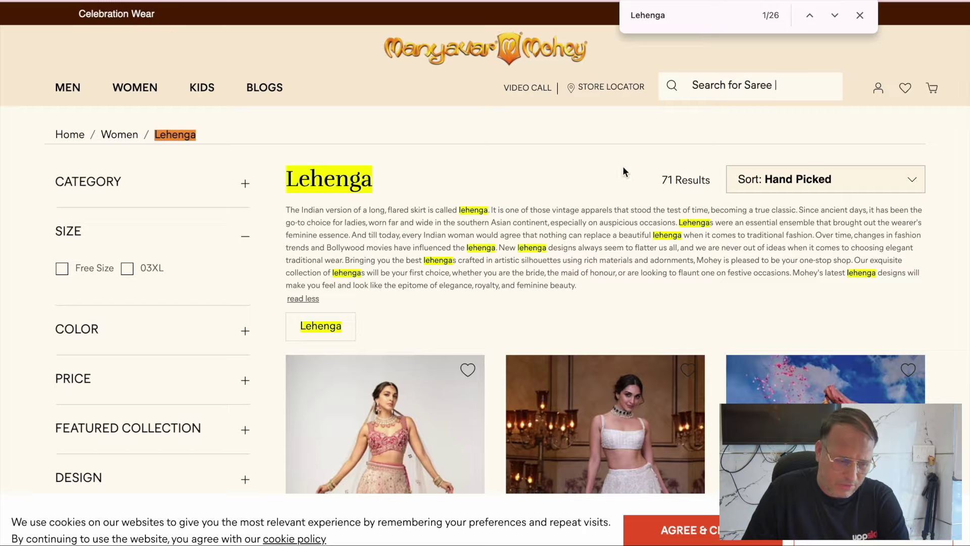
Examine the Manyavar Mohey lehenga listing and the More About Lehenga section for on-page keyword content
{"action": "scroll", "coordinate": [623, 166], "scroll_direction": "down", "scroll_amount": 15}
{"action": "scroll", "coordinate": [622, 166], "scroll_direction": "down", "scroll_amount": 10}
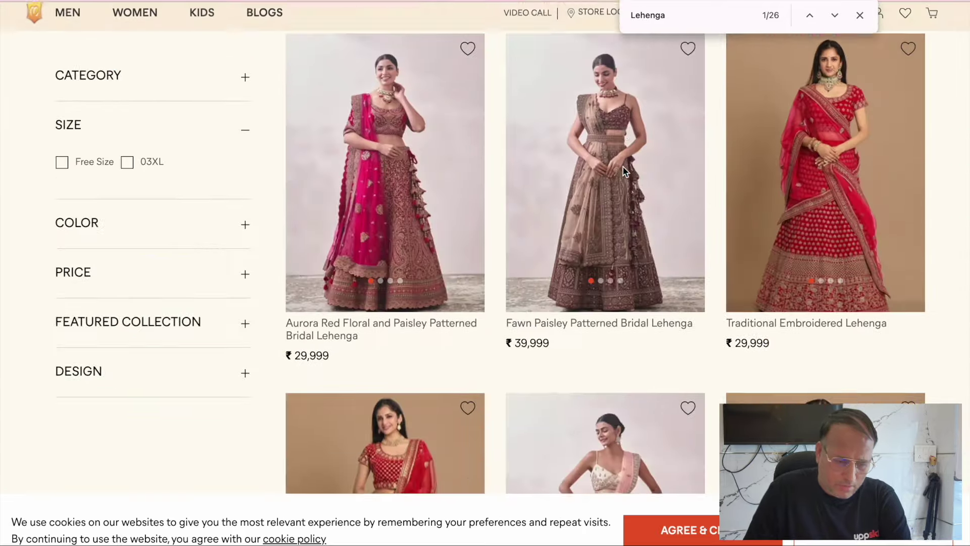
{"action": "scroll", "coordinate": [622, 165], "scroll_direction": "down", "scroll_amount": 4}
{"action": "scroll", "coordinate": [603, 275], "scroll_direction": "up", "scroll_amount": 5}
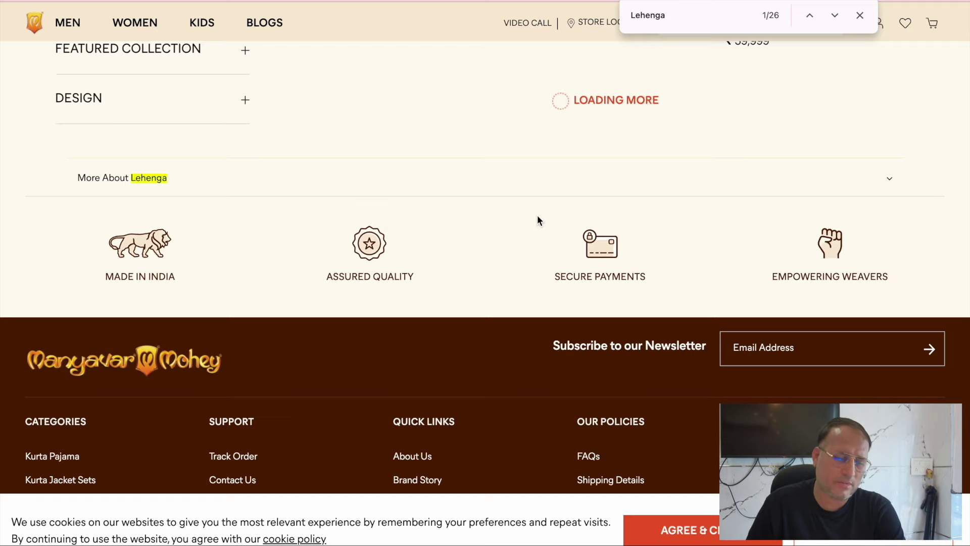
{"action": "scroll", "coordinate": [516, 207], "scroll_direction": "down", "scroll_amount": 10}
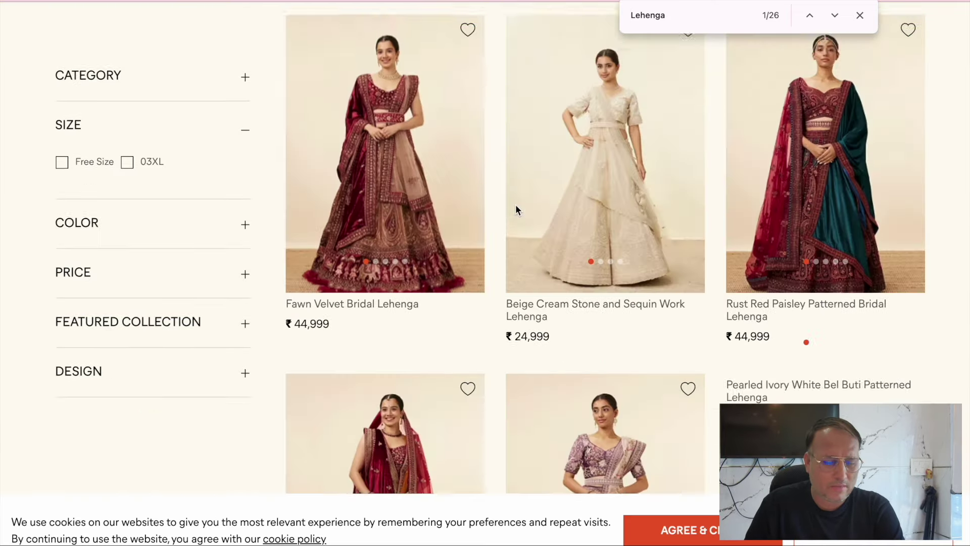
{"action": "scroll", "coordinate": [515, 204], "scroll_direction": "down", "scroll_amount": 10}
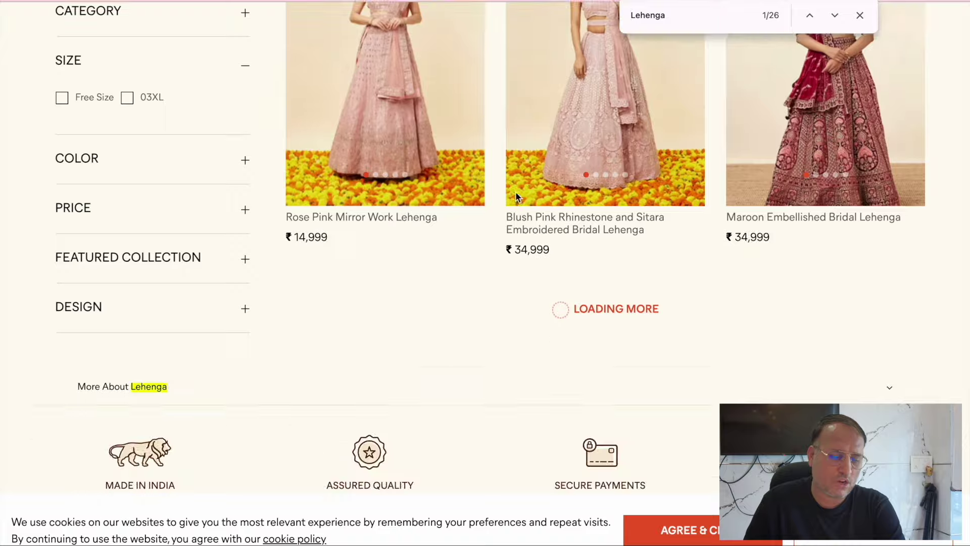
{"action": "scroll", "coordinate": [528, 169], "scroll_direction": "up", "scroll_amount": 15}
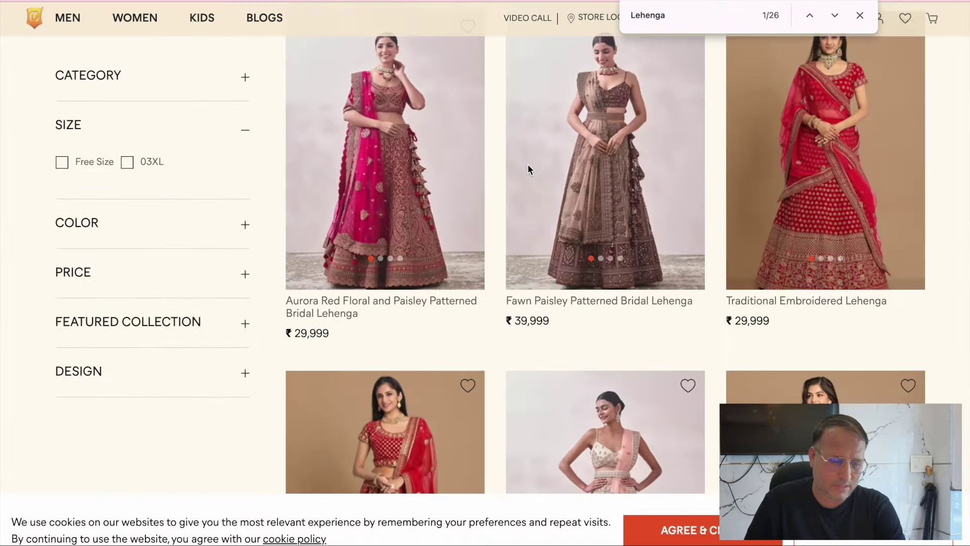
{"action": "scroll", "coordinate": [527, 170], "scroll_direction": "up", "scroll_amount": 5}
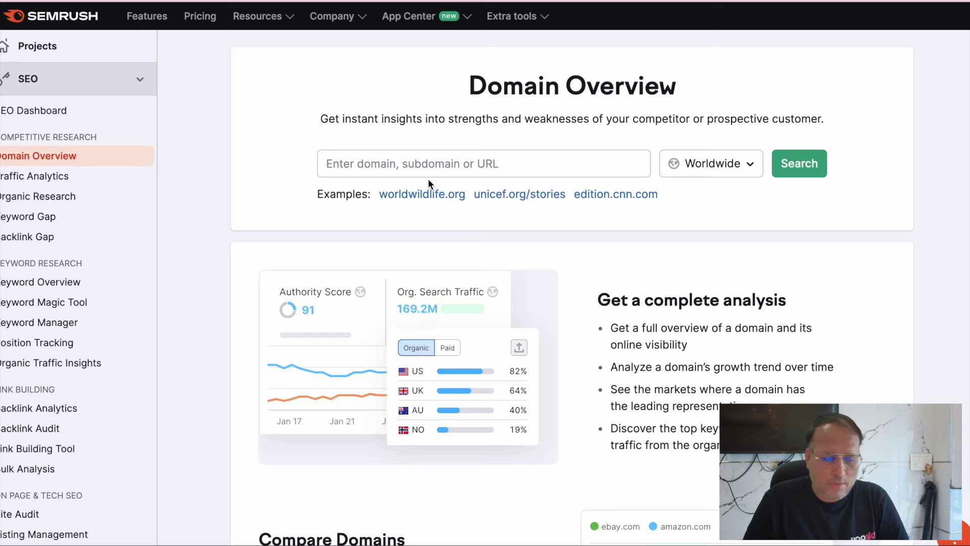
{"action": "left_click", "coordinate": [430, 163]}
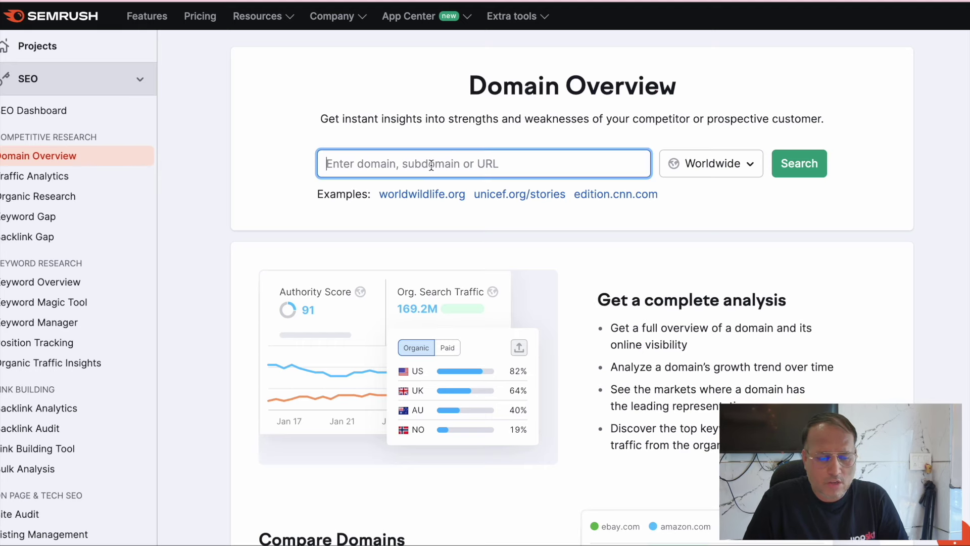
{"action": "type", "text": "https://www.kalkifashion.com/in/lehengas.html"}
{"action": "left_click", "coordinate": [730, 163]}
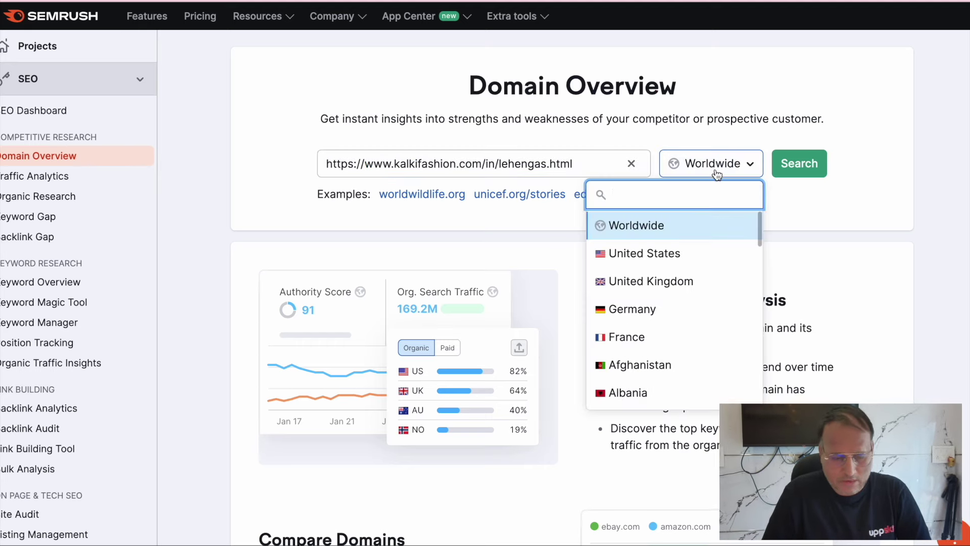
{"action": "type", "text": "India"}
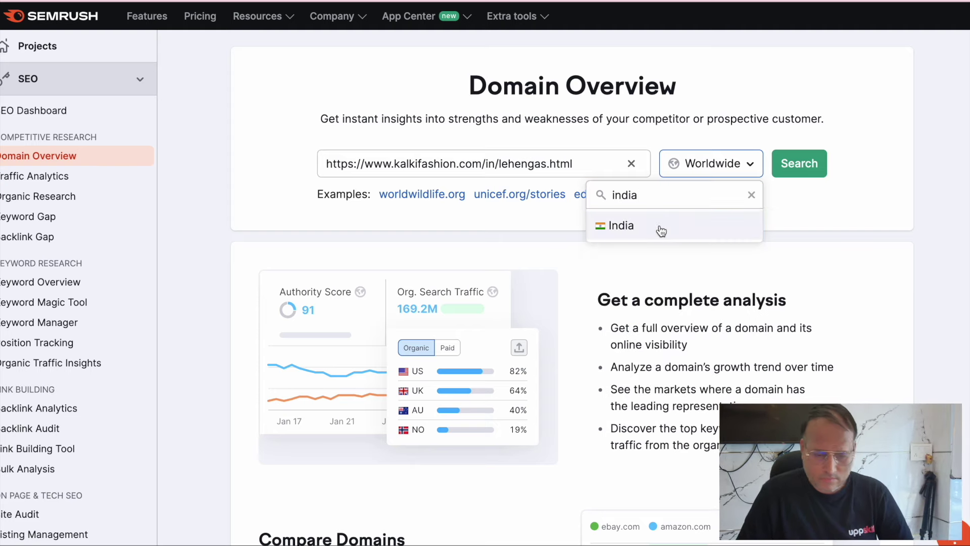
{"action": "left_click", "coordinate": [658, 226]}
{"action": "left_click", "coordinate": [790, 173]}
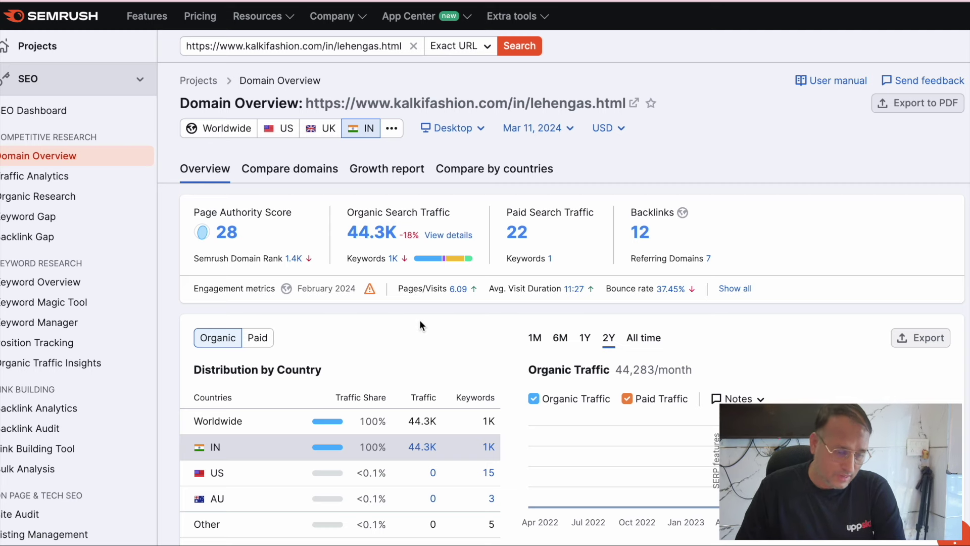
Open the organic search traffic details of the KALKI lehengas page and look through its organic search positions
{"action": "left_click", "coordinate": [392, 234]}
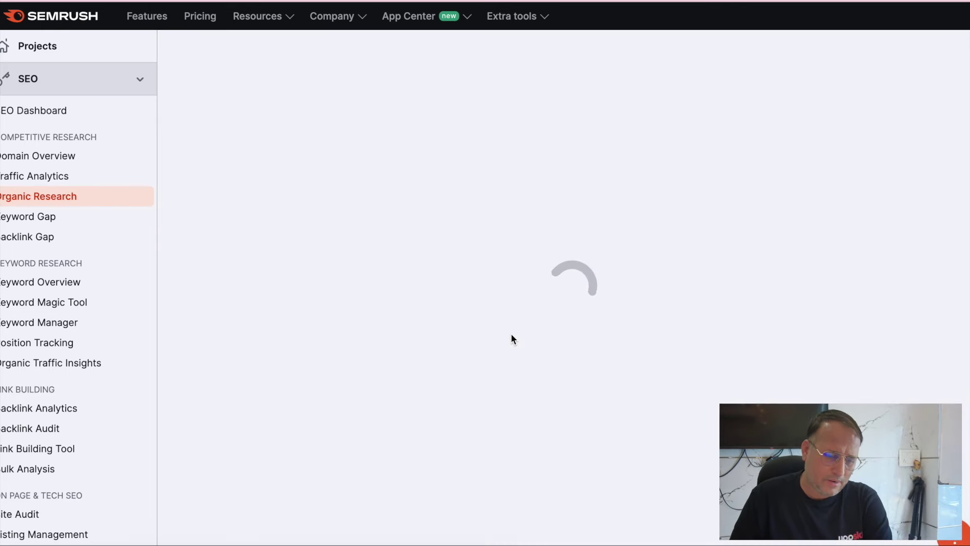
{"action": "left_click", "coordinate": [208, 538]}
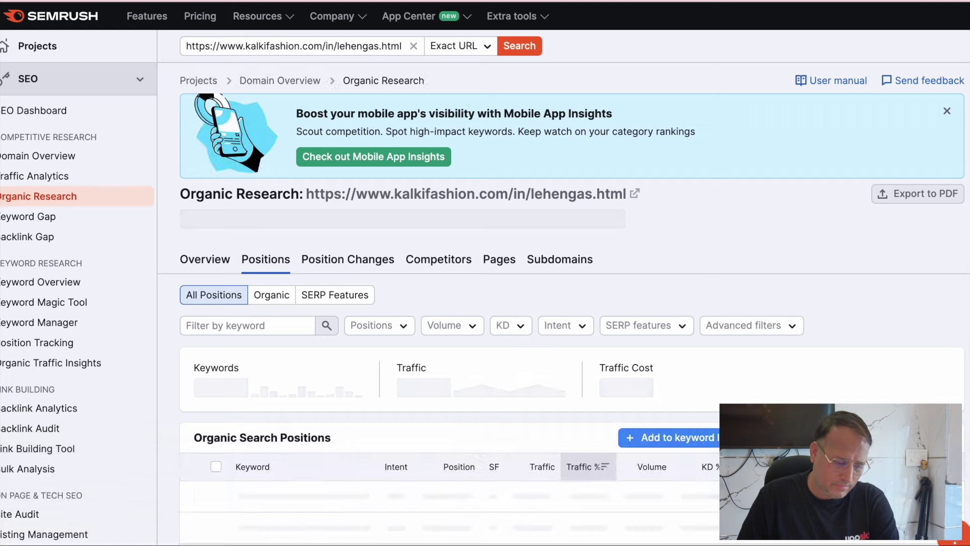
{"action": "scroll", "coordinate": [465, 396], "scroll_direction": "down", "scroll_amount": 1}
{"action": "scroll", "coordinate": [469, 401], "scroll_direction": "down", "scroll_amount": 2}
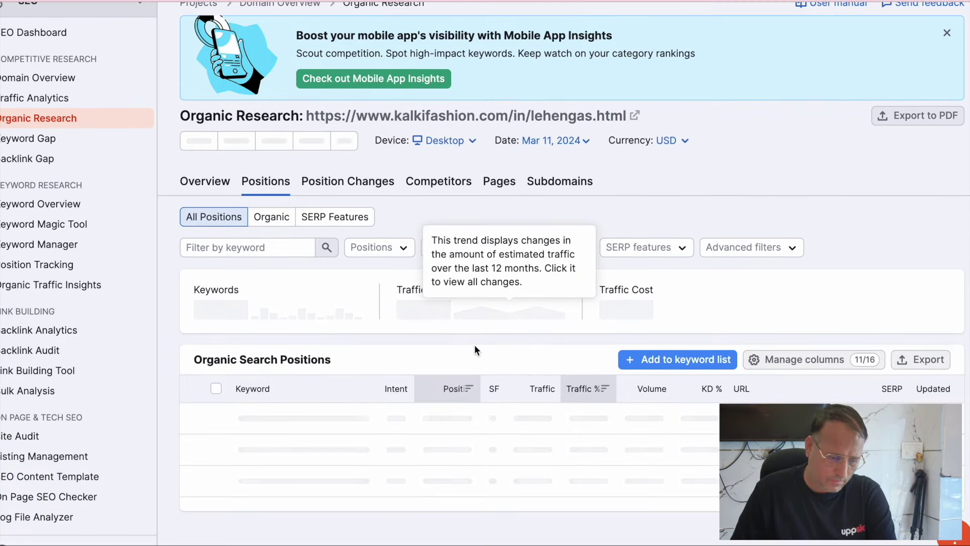
{"action": "scroll", "coordinate": [483, 345], "scroll_direction": "down", "scroll_amount": 5}
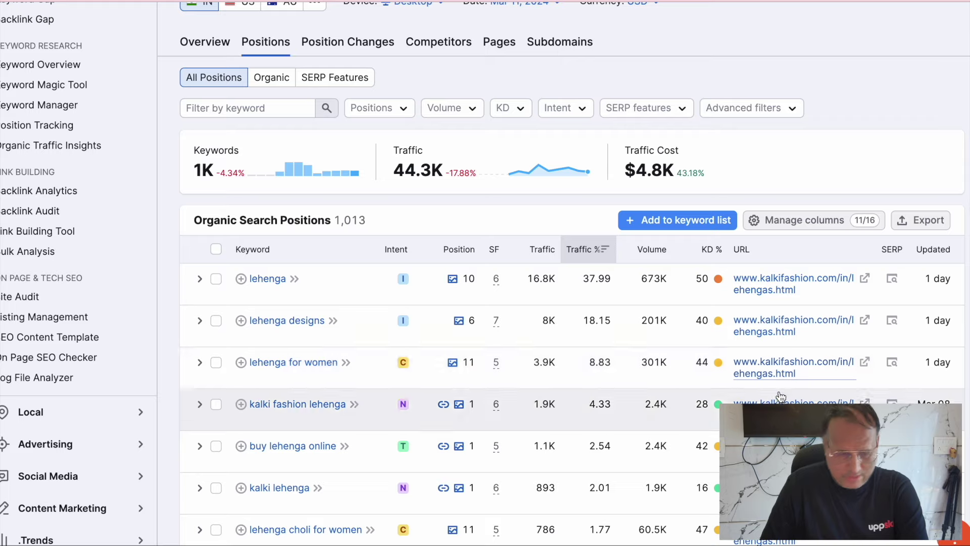
{"action": "scroll", "coordinate": [469, 386], "scroll_direction": "up", "scroll_amount": 5}
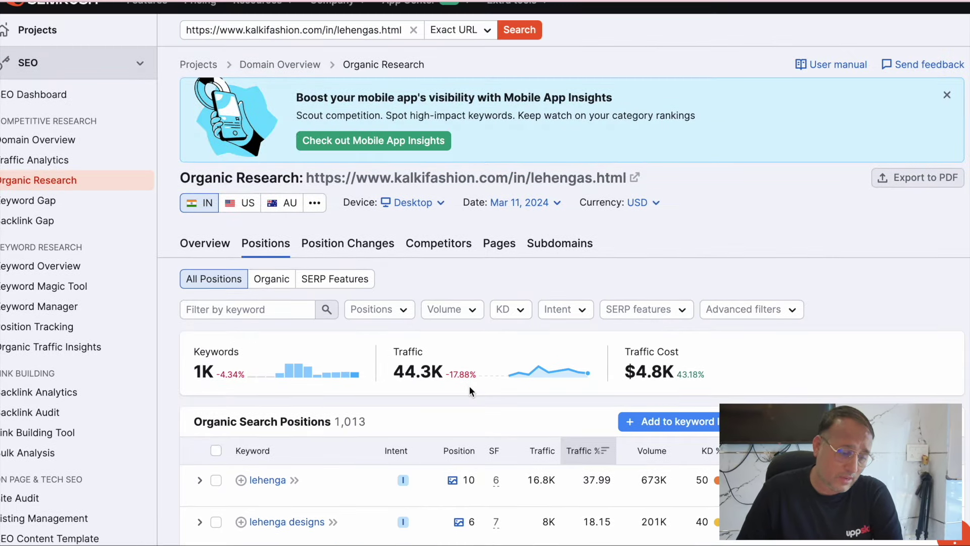
Highlight the total keyword and traffic figures of the lehengas page and view the keyword table beneath them
{"action": "left_click_drag", "start_coordinate": [189, 375], "coordinate": [216, 402]}
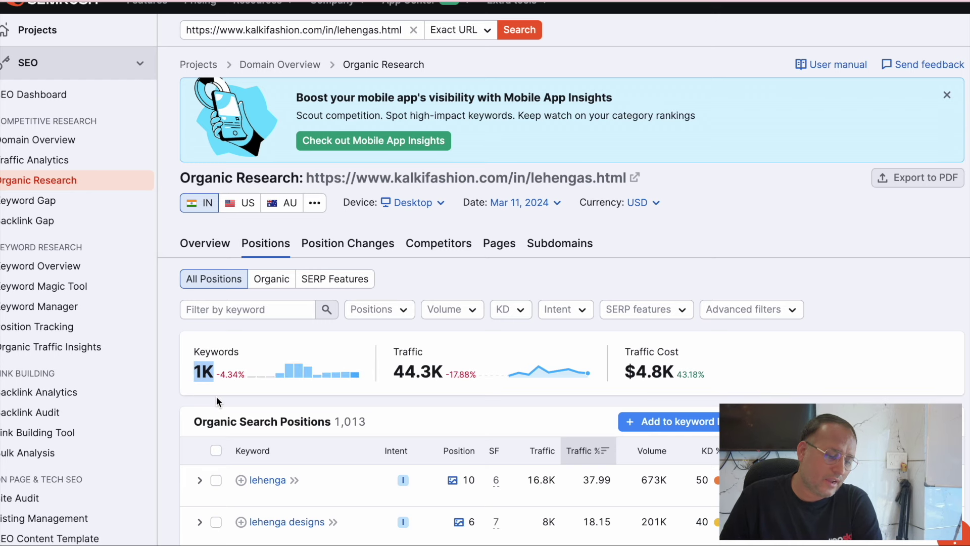
{"action": "left_click_drag", "start_coordinate": [389, 373], "coordinate": [439, 405]}
{"action": "left_click", "coordinate": [439, 406]}
{"action": "scroll", "coordinate": [440, 405], "scroll_direction": "down", "scroll_amount": 1}
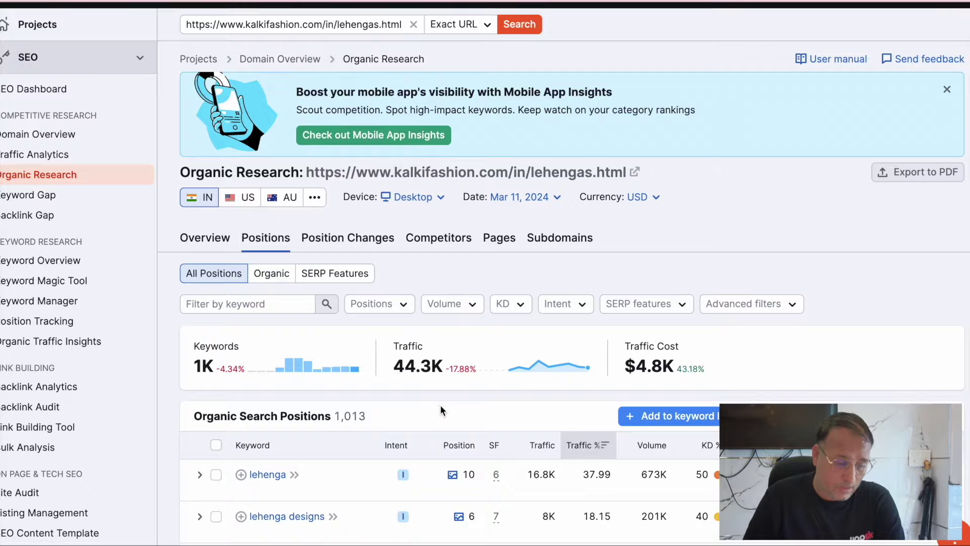
{"action": "scroll", "coordinate": [440, 404], "scroll_direction": "down", "scroll_amount": 5}
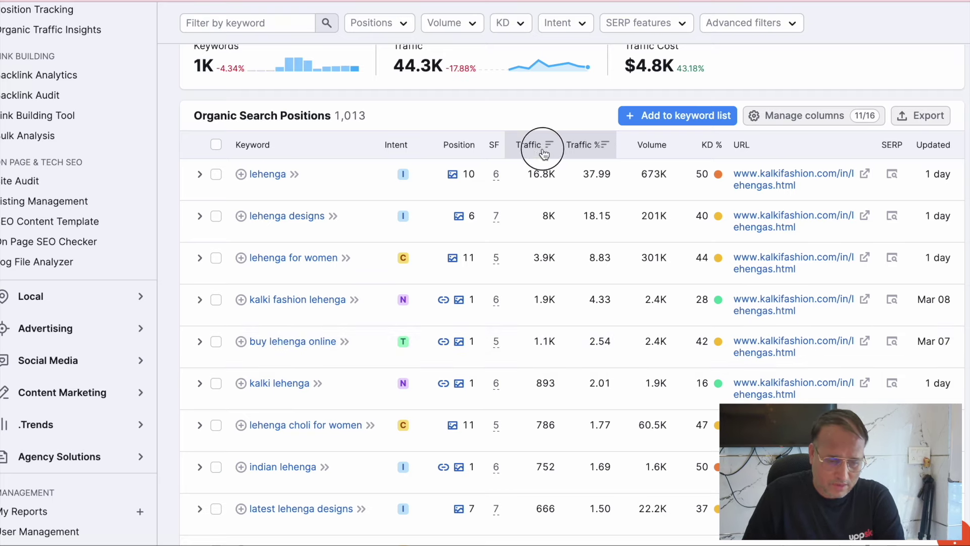
Sort the organic search positions by traffic and inspect the volume and exact traffic of the "lehenga" keyword
{"action": "left_click", "coordinate": [542, 149]}
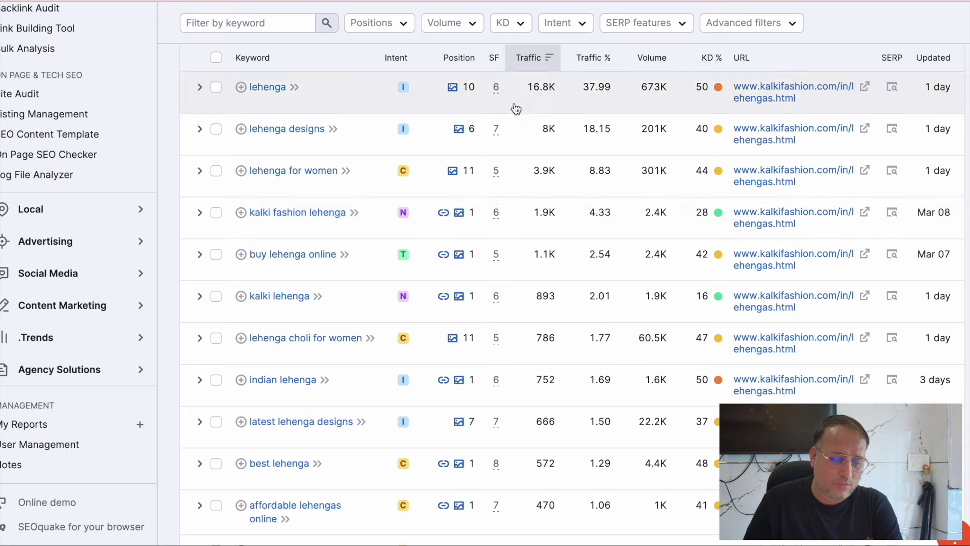
{"action": "scroll", "coordinate": [551, 152], "scroll_direction": "up", "scroll_amount": 1}
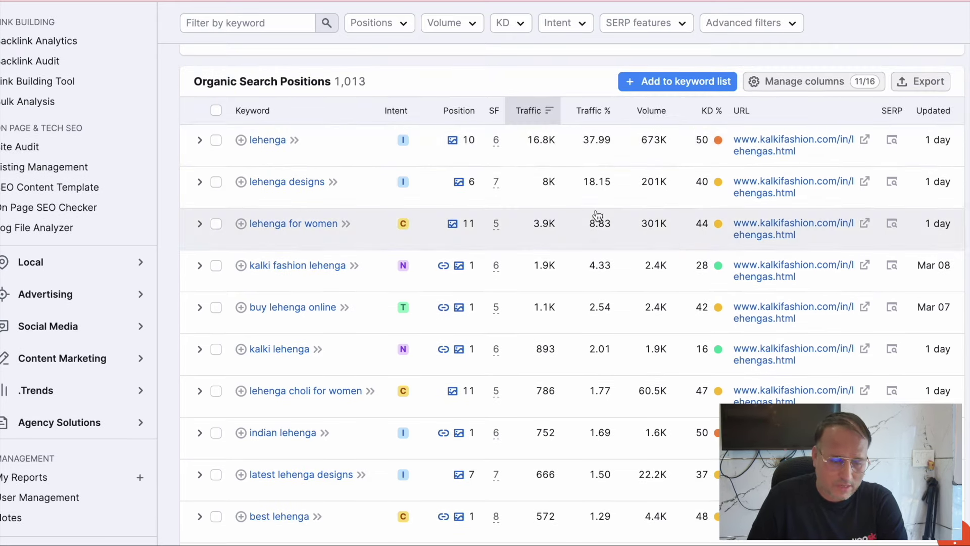
{"action": "mouse_move", "coordinate": [653, 134]}
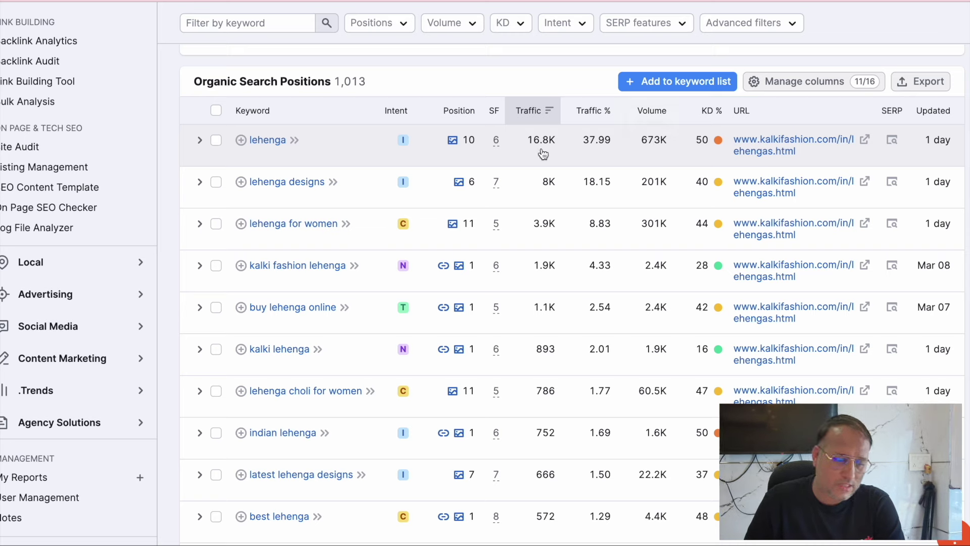
{"action": "mouse_move", "coordinate": [550, 151]}
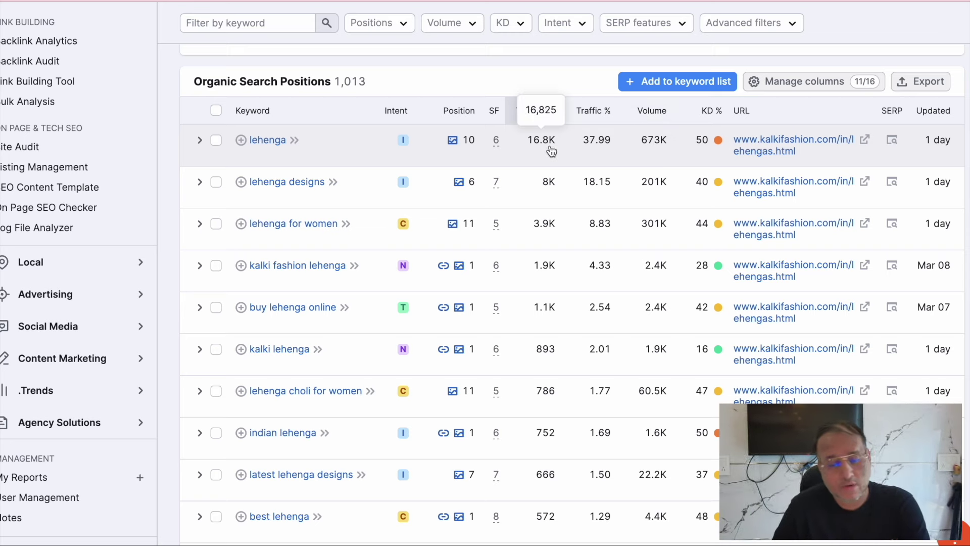
{"action": "mouse_move", "coordinate": [553, 187]}
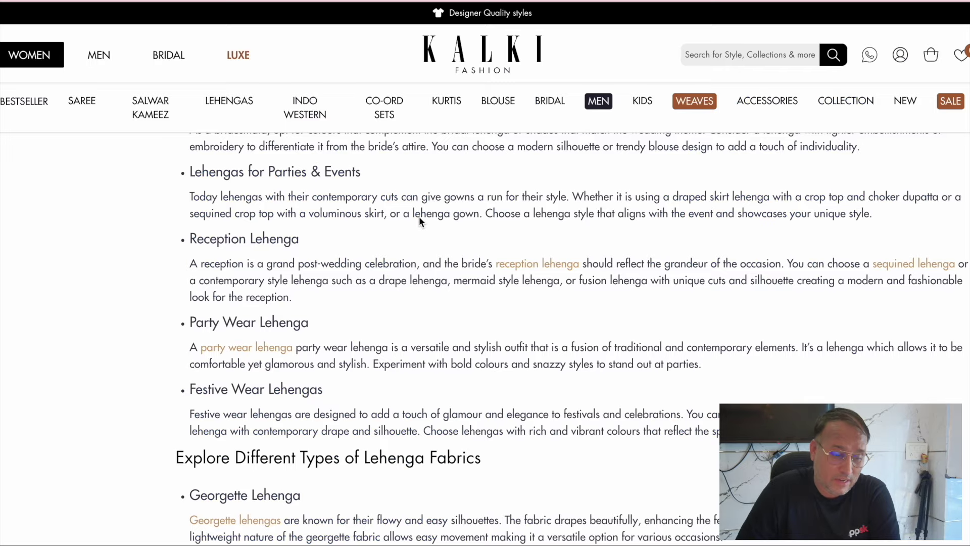
Switch to the KALKI lehenga category page and examine its intro text, product listing and prices
{"action": "scroll", "coordinate": [449, 288], "scroll_direction": "up", "scroll_amount": 15}
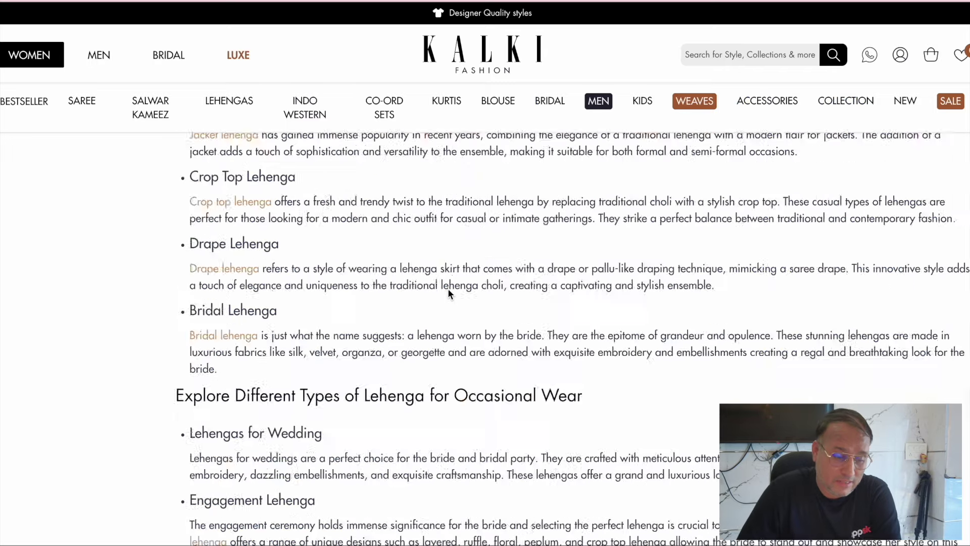
{"action": "scroll", "coordinate": [449, 294], "scroll_direction": "up", "scroll_amount": 5}
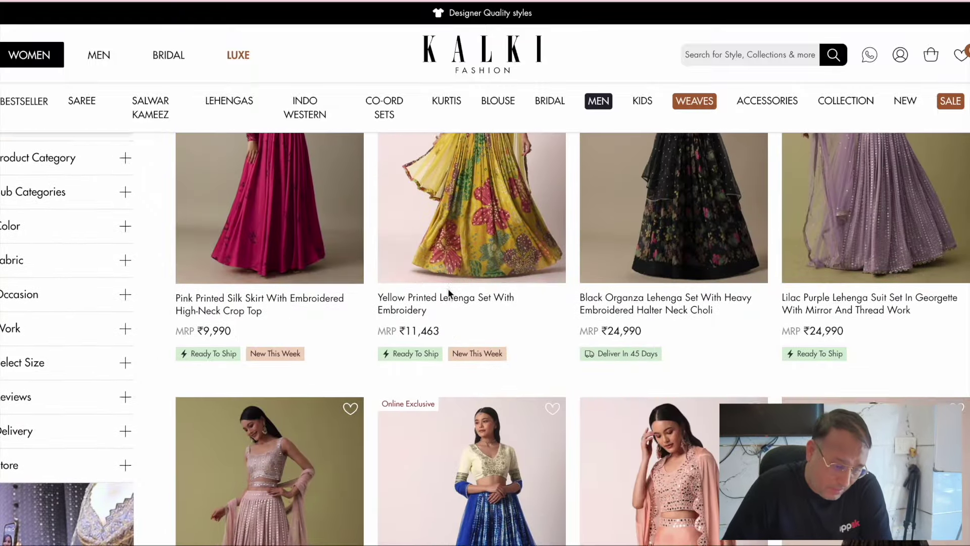
{"action": "scroll", "coordinate": [497, 337], "scroll_direction": "up", "scroll_amount": 13}
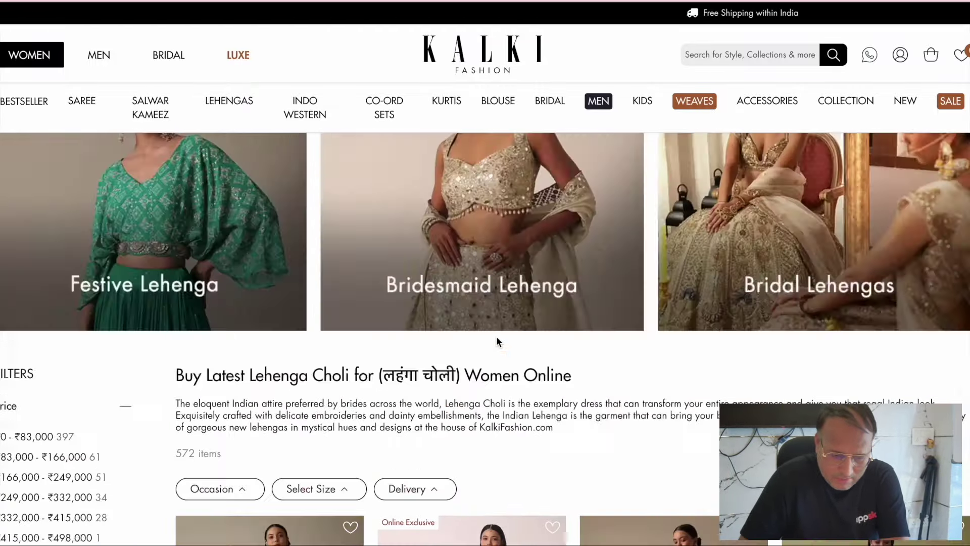
{"action": "scroll", "coordinate": [498, 339], "scroll_direction": "down", "scroll_amount": 10}
{"action": "scroll", "coordinate": [498, 343], "scroll_direction": "down", "scroll_amount": 10}
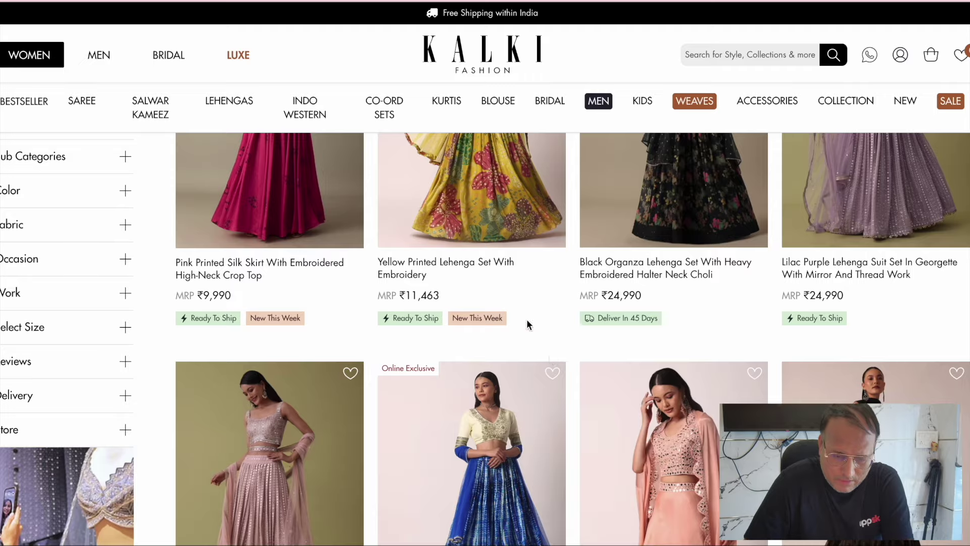
{"action": "scroll", "coordinate": [528, 323], "scroll_direction": "down", "scroll_amount": 5}
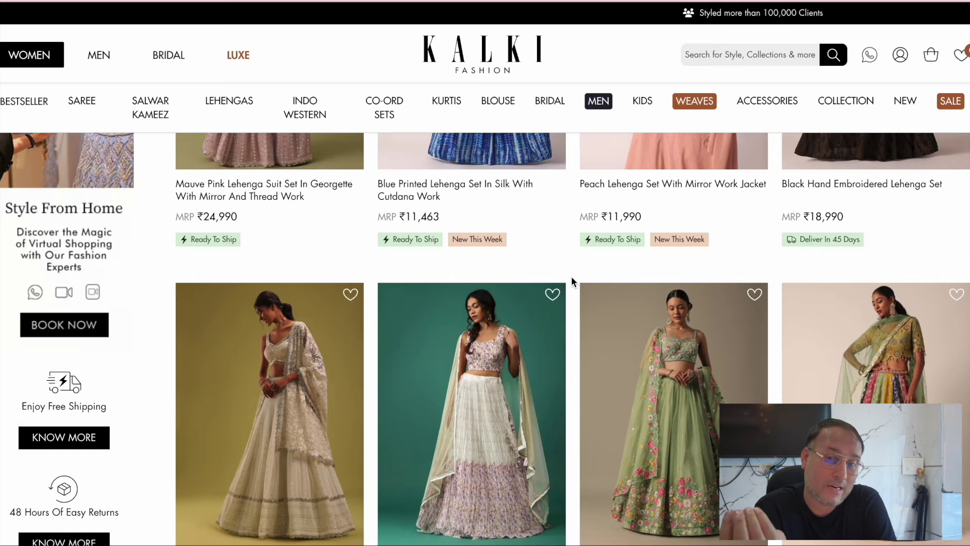
Calculate 500X15000 with a Google search in a new browser tab
{"action": "key", "text": "ctrl+t"}
{"action": "type", "text": "500X15000"}
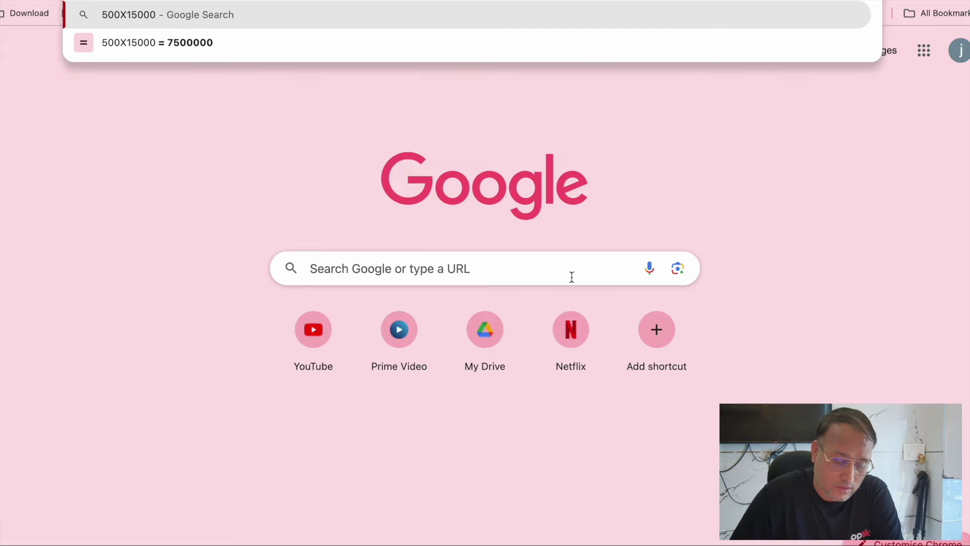
{"action": "key", "text": "Return"}
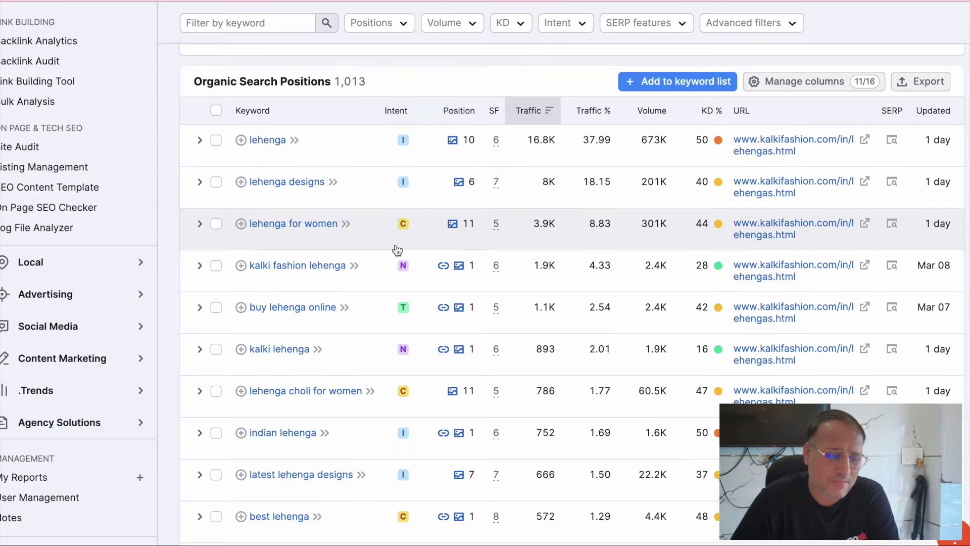
{"action": "scroll", "coordinate": [429, 212], "scroll_direction": "up", "scroll_amount": 7}
{"action": "scroll", "coordinate": [466, 161], "scroll_direction": "down", "scroll_amount": 1}
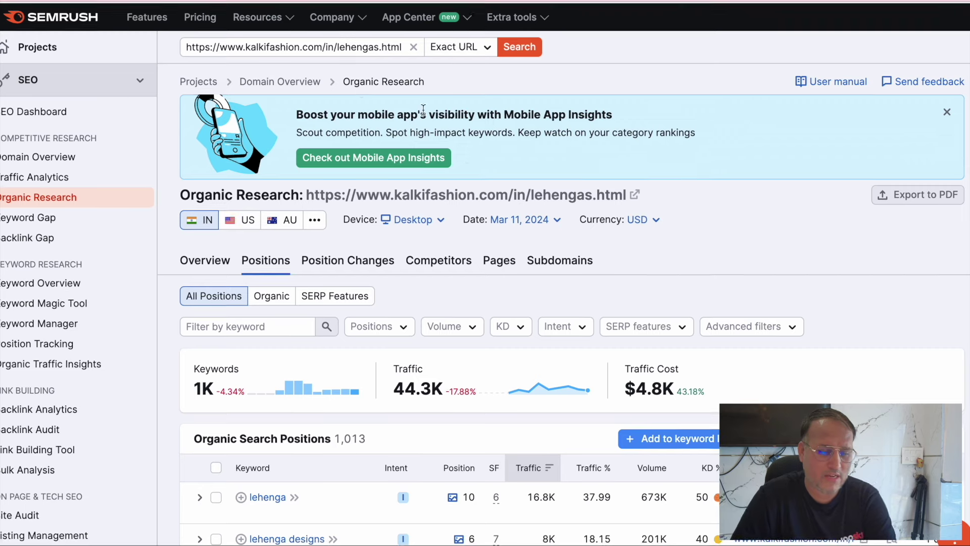
{"action": "left_click", "coordinate": [325, 46]}
{"action": "left_click_drag", "start_coordinate": [326, 46], "coordinate": [418, 46]}
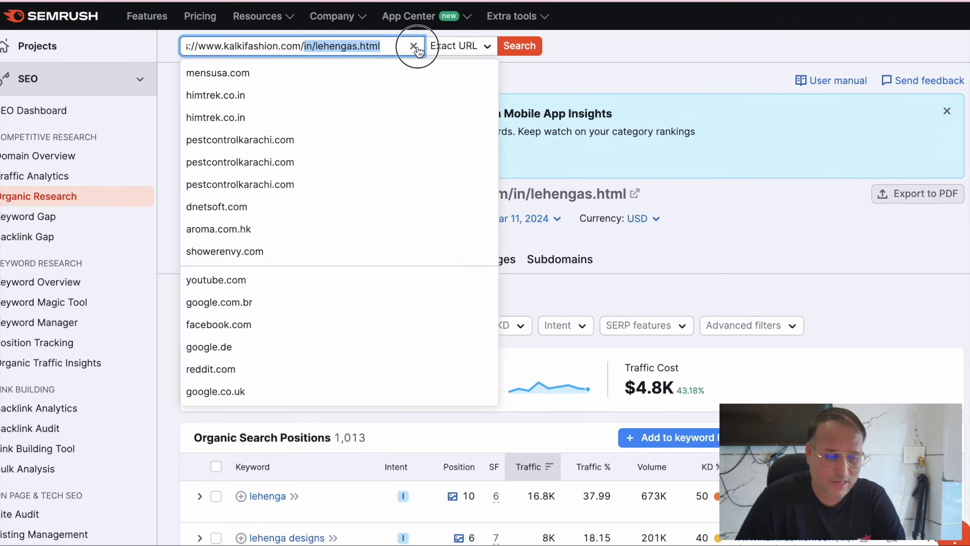
{"action": "key", "text": "BackSpace"}
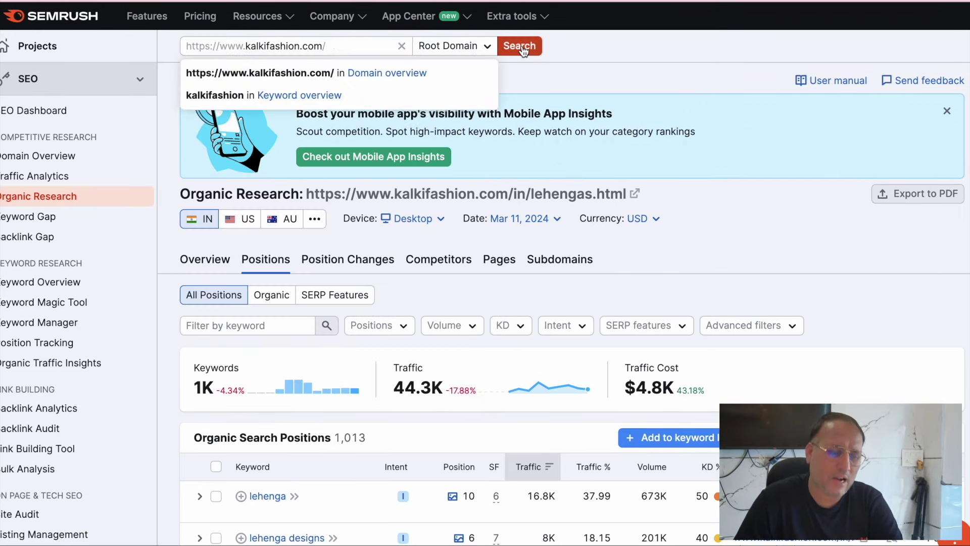
{"action": "left_click", "coordinate": [523, 48]}
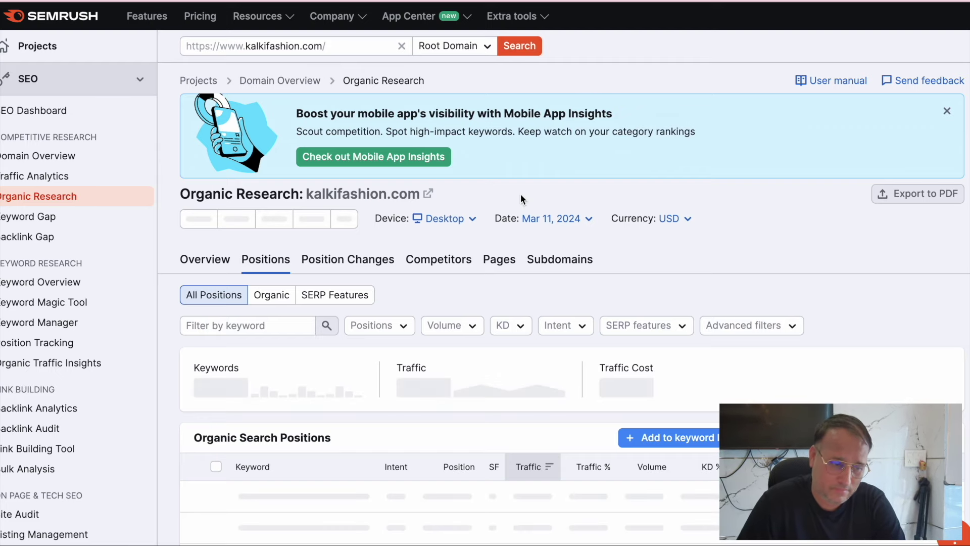
Examine the keyword and traffic totals and the highest-traffic keywords of the whole kalkifashion.com domain
{"action": "scroll", "coordinate": [521, 193], "scroll_direction": "down", "scroll_amount": 4}
{"action": "scroll", "coordinate": [520, 193], "scroll_direction": "up", "scroll_amount": 2}
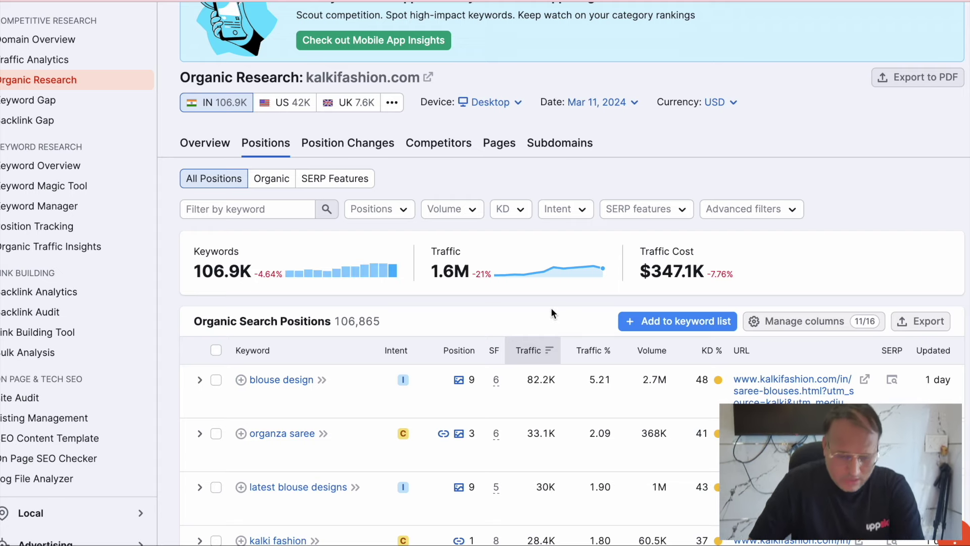
{"action": "scroll", "coordinate": [541, 413], "scroll_direction": "down", "scroll_amount": 1}
{"action": "scroll", "coordinate": [543, 416], "scroll_direction": "up", "scroll_amount": 1}
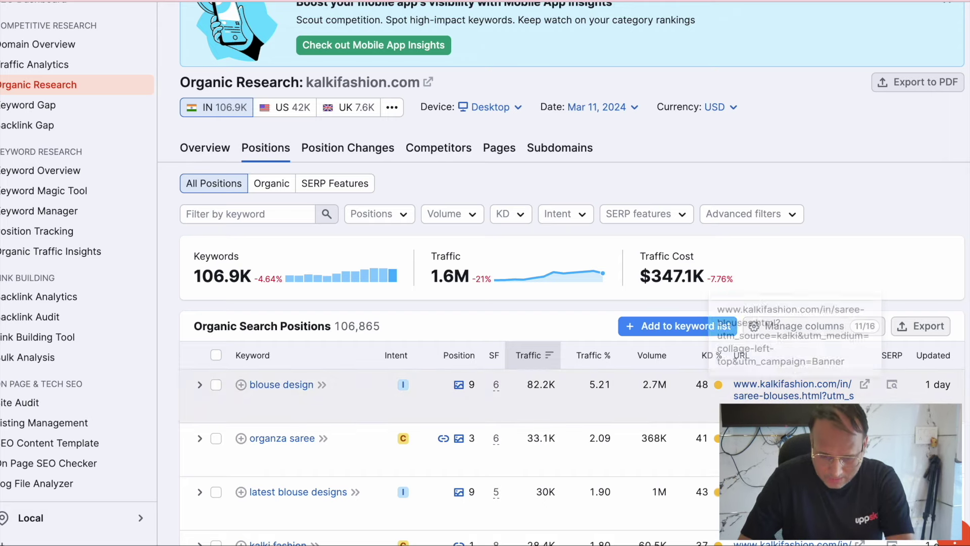
Open the page ranking for "blouse design", look through its saree blouse listing and close it again
{"action": "left_click", "coordinate": [867, 384]}
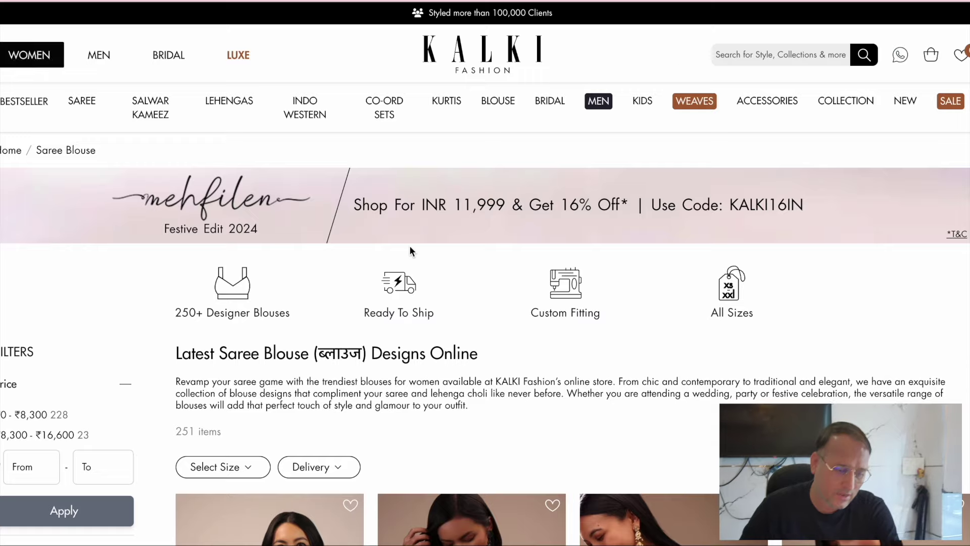
{"action": "scroll", "coordinate": [525, 353], "scroll_direction": "down", "scroll_amount": 7}
{"action": "scroll", "coordinate": [544, 395], "scroll_direction": "down", "scroll_amount": 3}
{"action": "scroll", "coordinate": [544, 396], "scroll_direction": "up", "scroll_amount": 7}
{"action": "scroll", "coordinate": [544, 396], "scroll_direction": "down", "scroll_amount": 5}
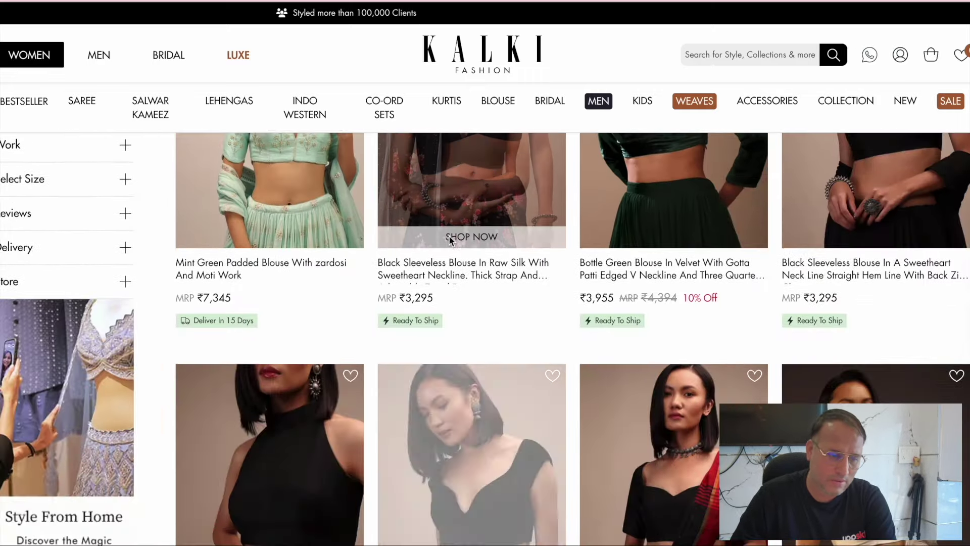
{"action": "key", "text": "ctrl+w"}
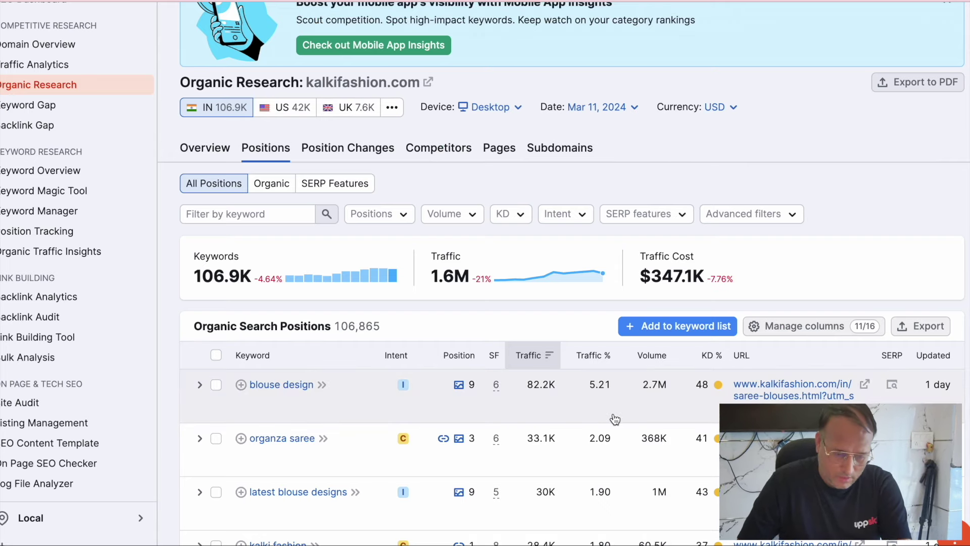
Examine which kalkifashion.com pages and keywords, such as "lehenga" and "saree", bring the most organic traffic
{"action": "scroll", "coordinate": [600, 414], "scroll_direction": "down", "scroll_amount": 2}
{"action": "scroll", "coordinate": [597, 338], "scroll_direction": "down", "scroll_amount": 6}
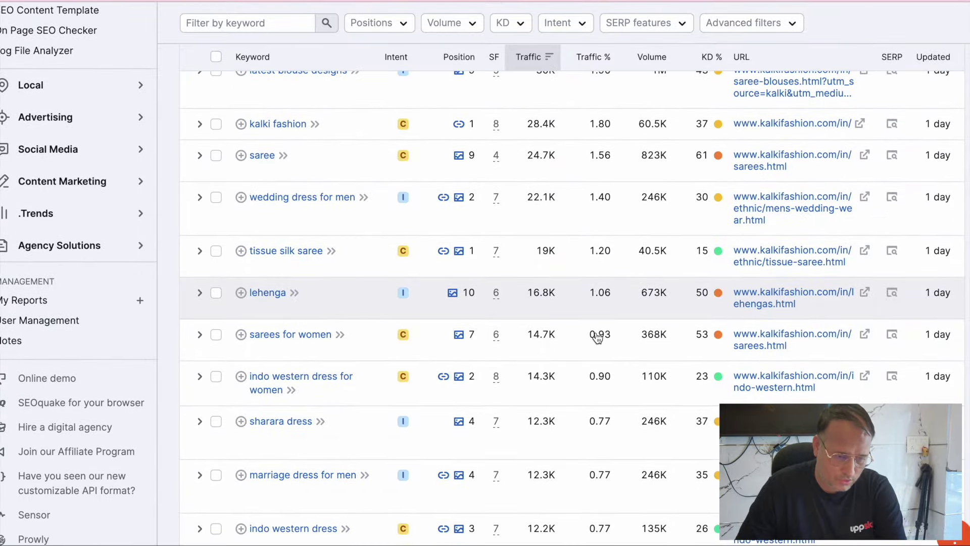
{"action": "scroll", "coordinate": [597, 339], "scroll_direction": "up", "scroll_amount": 7}
{"action": "scroll", "coordinate": [599, 364], "scroll_direction": "down", "scroll_amount": 2}
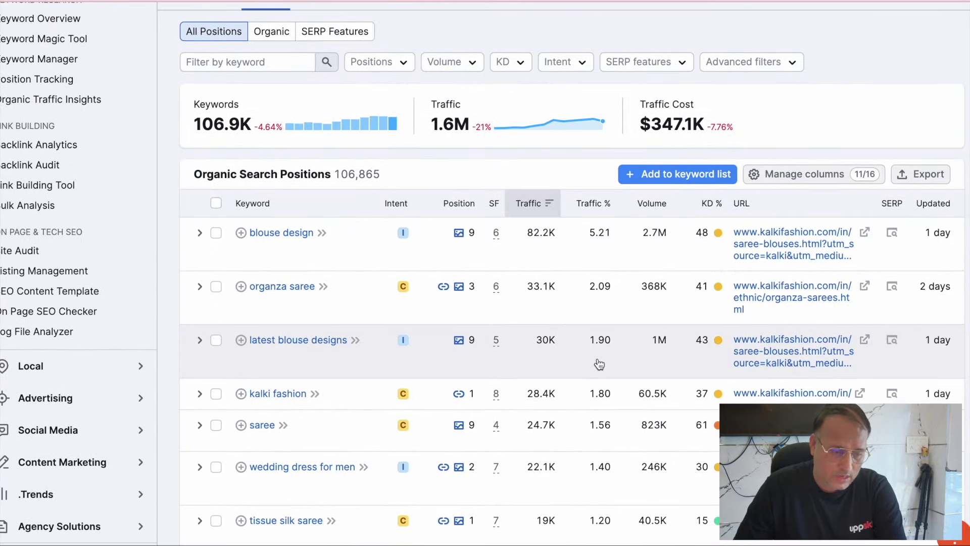
Open the page ranking for "organza saree", look through its organza sarees listing and close it again
{"action": "scroll", "coordinate": [599, 365], "scroll_direction": "up", "scroll_amount": 2}
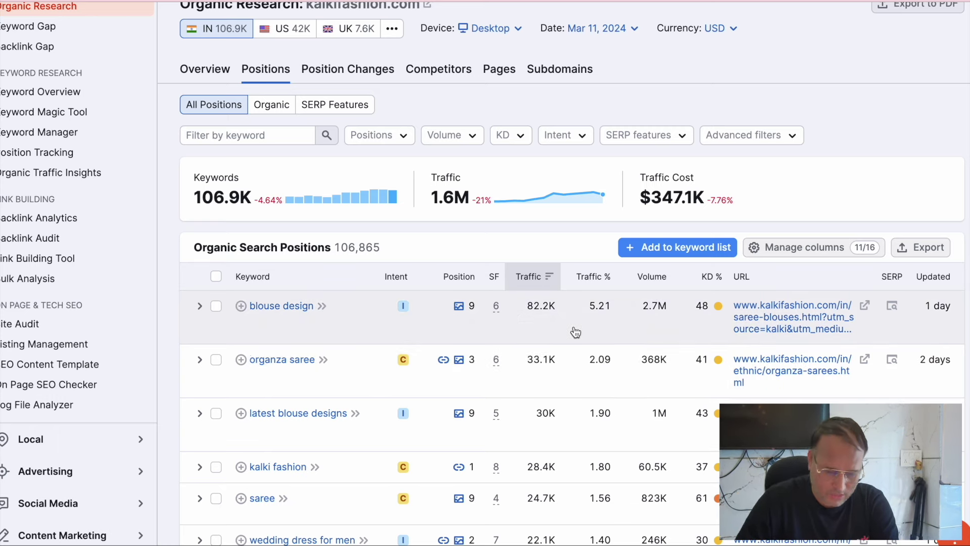
{"action": "scroll", "coordinate": [525, 389], "scroll_direction": "down", "scroll_amount": 3}
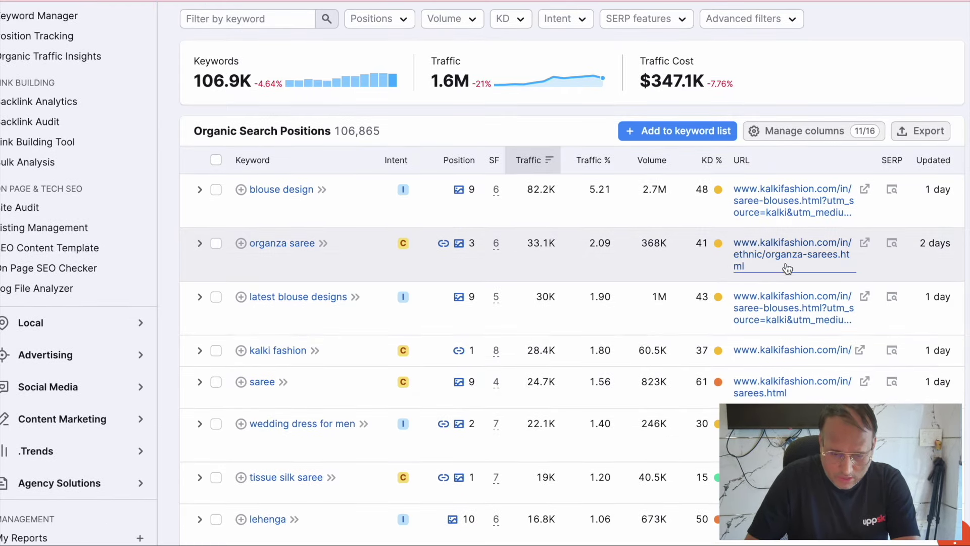
{"action": "left_click", "coordinate": [866, 243]}
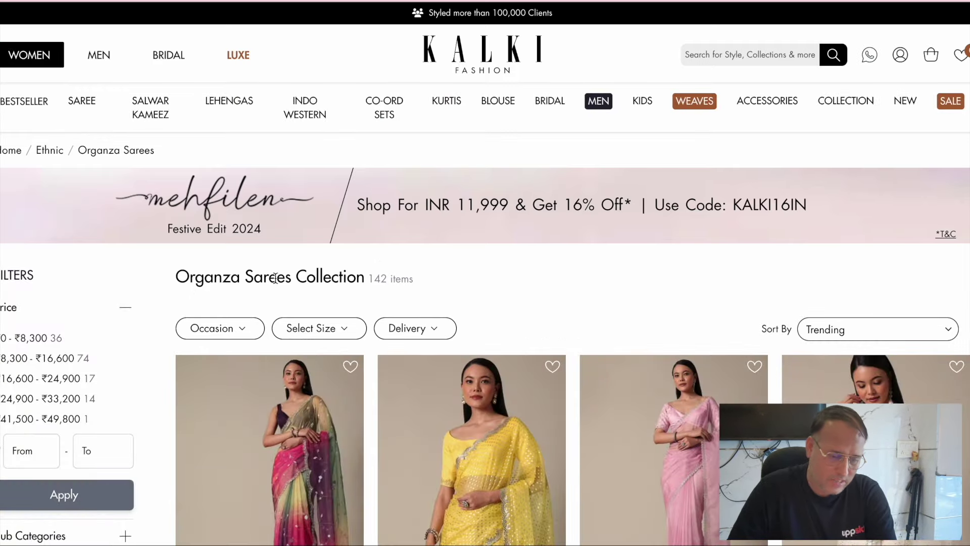
{"action": "scroll", "coordinate": [319, 277], "scroll_direction": "down", "scroll_amount": 5}
{"action": "scroll", "coordinate": [318, 282], "scroll_direction": "up", "scroll_amount": 5}
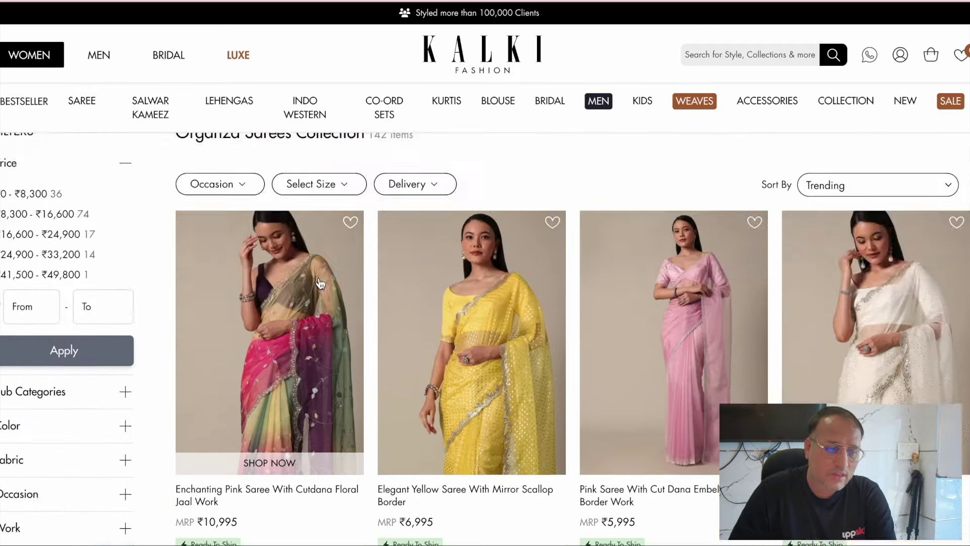
{"action": "key", "text": "ctrl+w"}
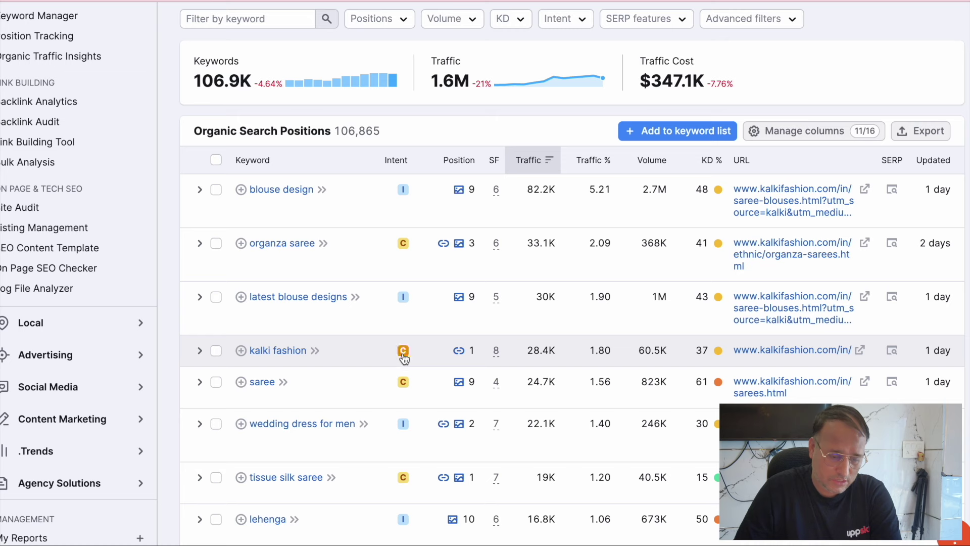
Examine the traffic of the "kalki fashion" brand keyword against the other top-ranking kalkifashion.com keywords and the domain totals
{"action": "mouse_move", "coordinate": [552, 357]}
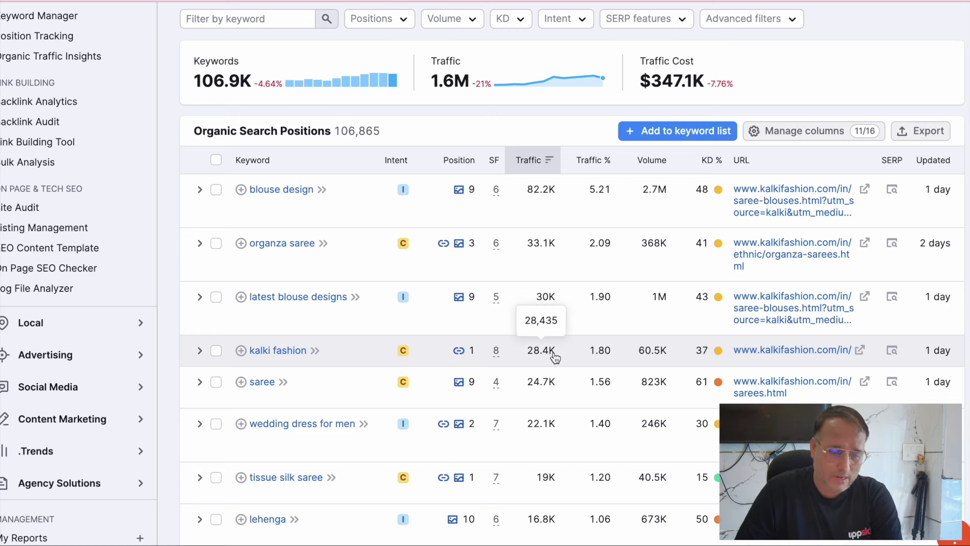
{"action": "mouse_move", "coordinate": [662, 359]}
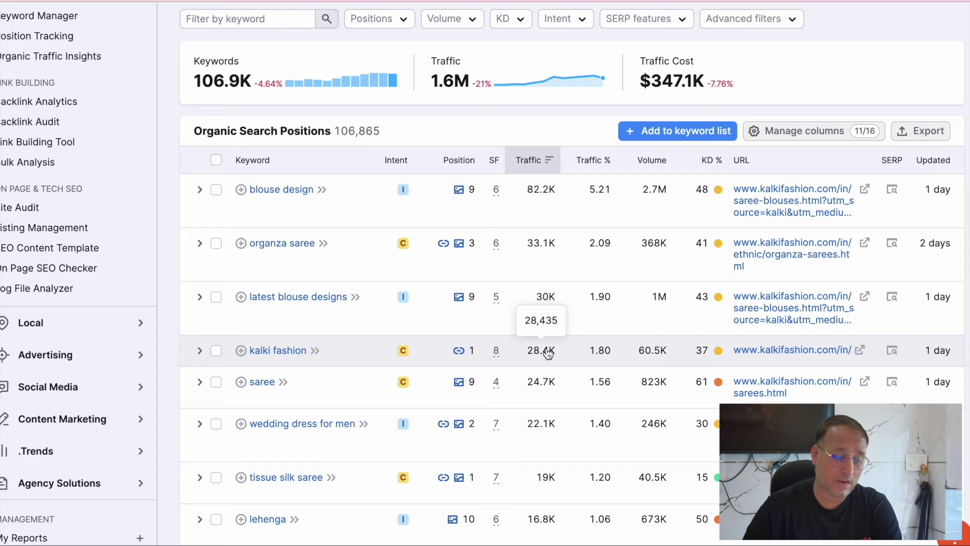
{"action": "scroll", "coordinate": [547, 399], "scroll_direction": "down", "scroll_amount": 3}
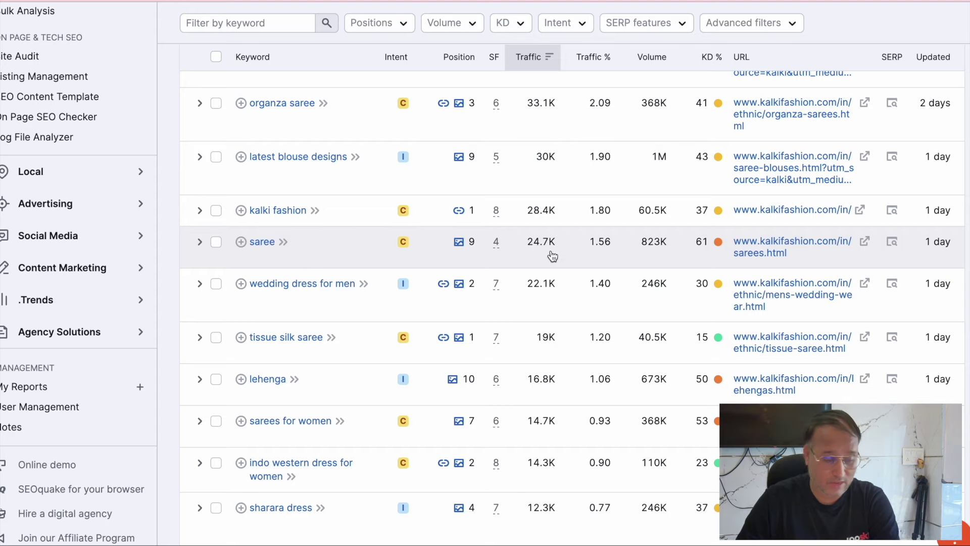
{"action": "scroll", "coordinate": [552, 324], "scroll_direction": "down", "scroll_amount": 3}
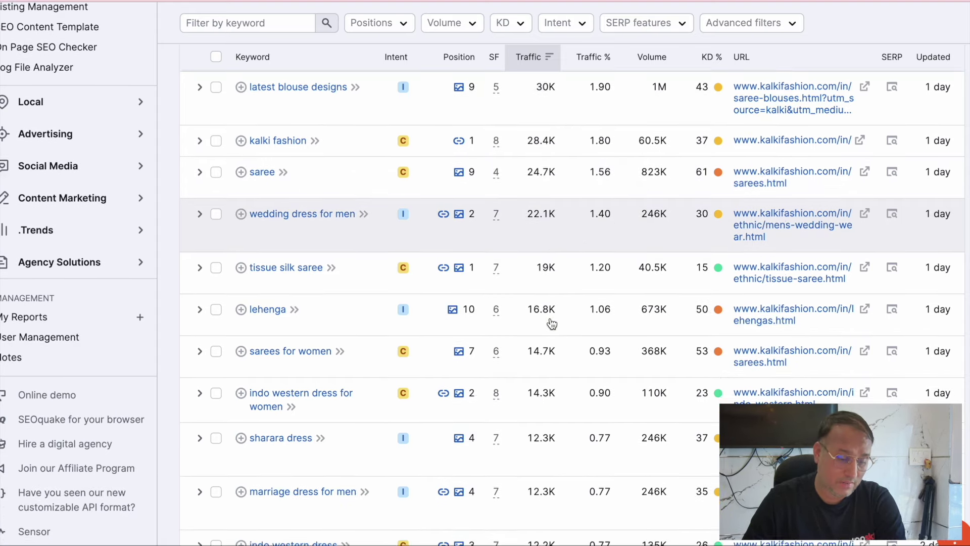
{"action": "scroll", "coordinate": [554, 270], "scroll_direction": "down", "scroll_amount": 4}
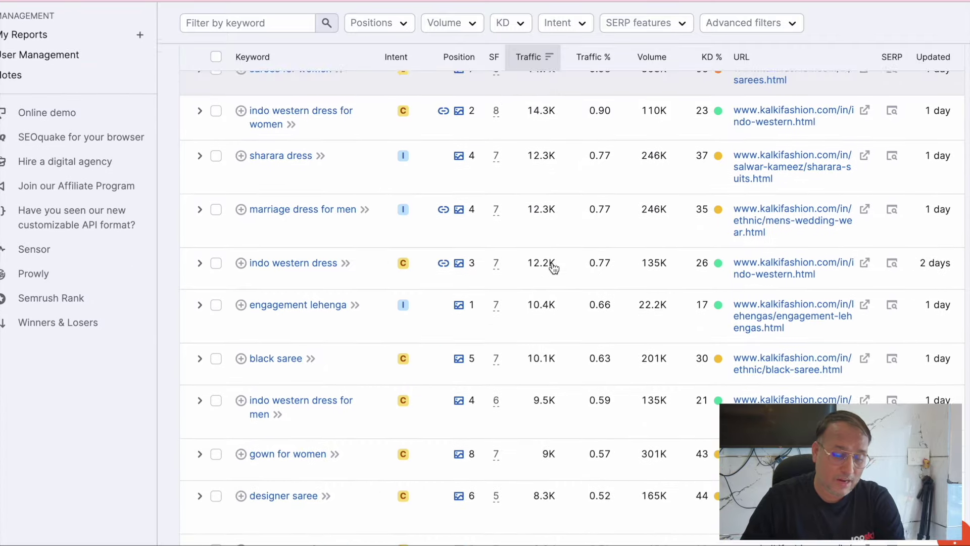
{"action": "scroll", "coordinate": [554, 268], "scroll_direction": "up", "scroll_amount": 10}
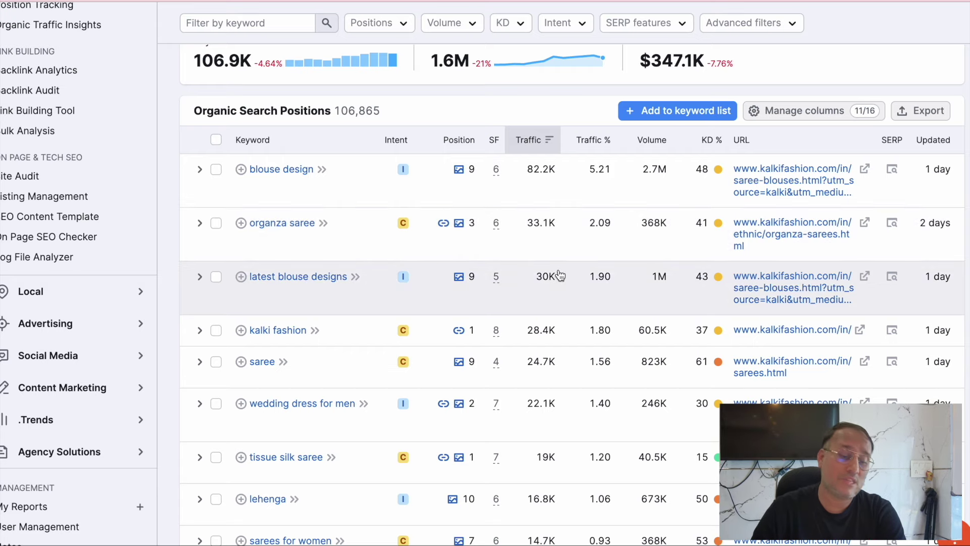
{"action": "scroll", "coordinate": [556, 275], "scroll_direction": "up", "scroll_amount": 4}
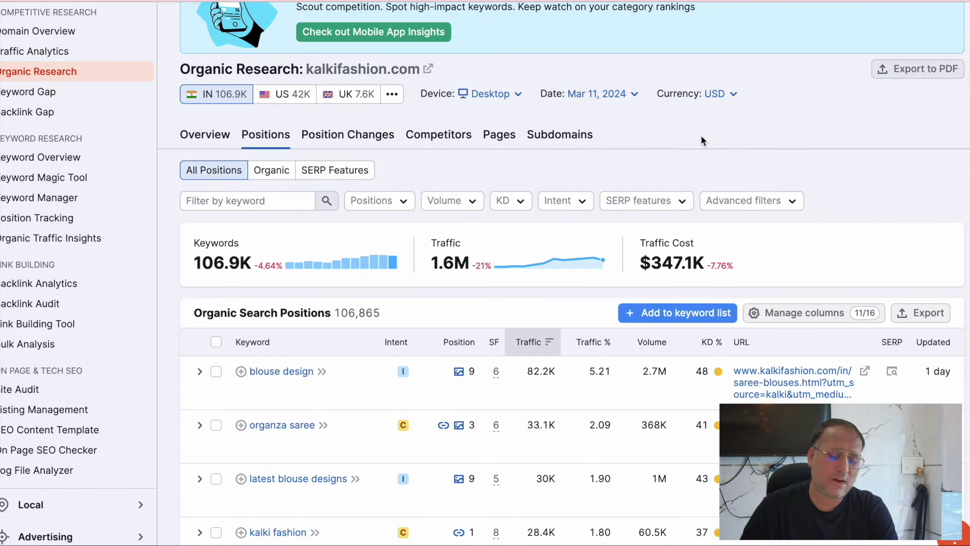
{"action": "scroll", "coordinate": [548, 422], "scroll_direction": "down", "scroll_amount": 2}
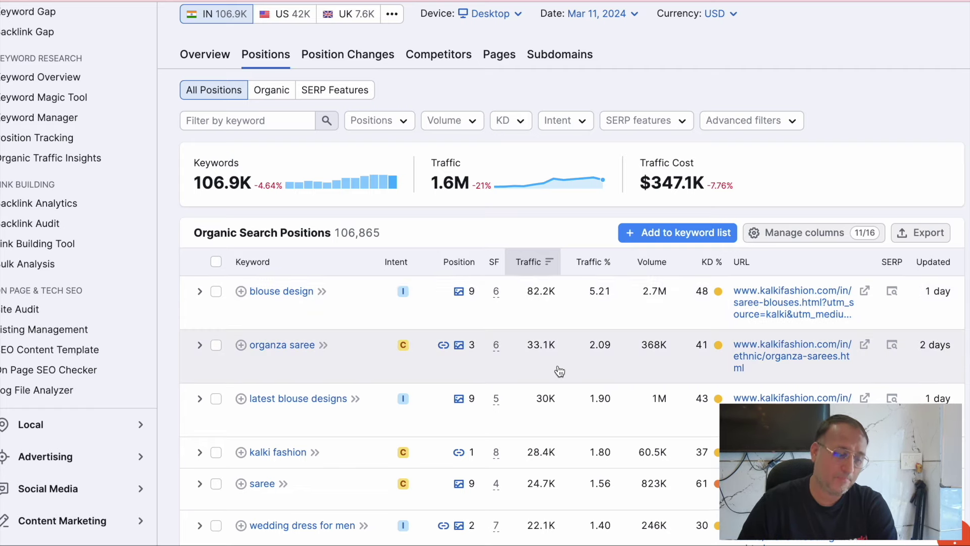
{"action": "scroll", "coordinate": [559, 371], "scroll_direction": "down", "scroll_amount": 5}
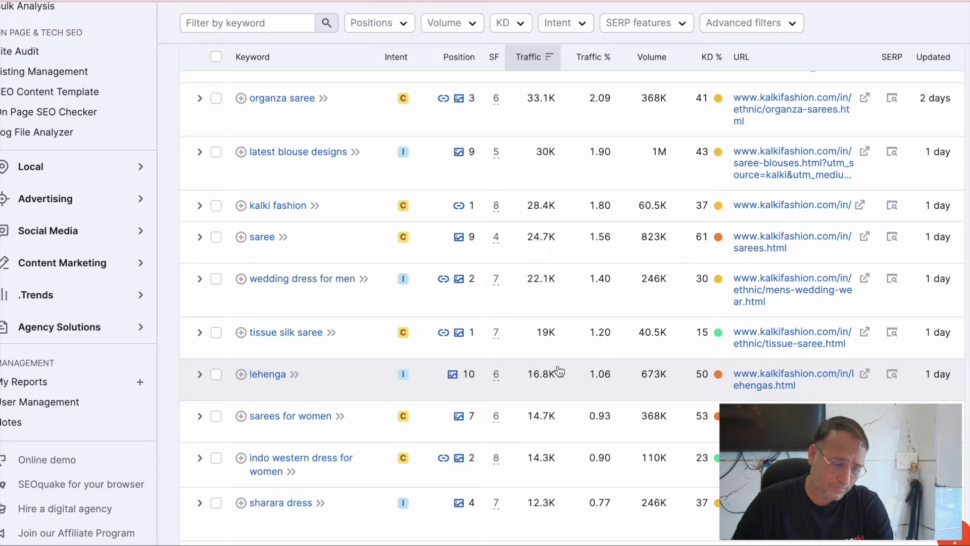
{"action": "scroll", "coordinate": [564, 318], "scroll_direction": "up", "scroll_amount": 7}
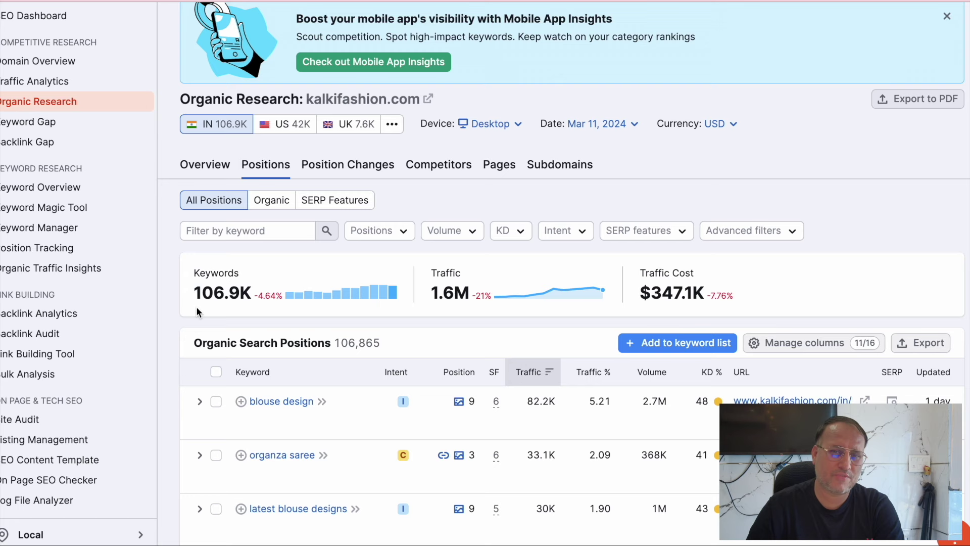
Open the Backlink Analytics report for the kalkifashion.com root domain and deny all cookies
{"action": "left_click", "coordinate": [71, 318]}
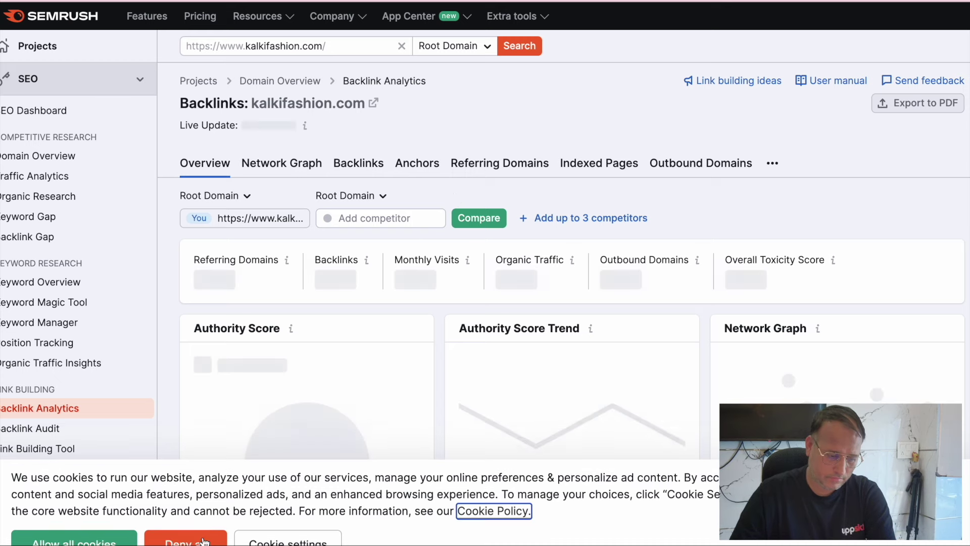
{"action": "left_click", "coordinate": [204, 542]}
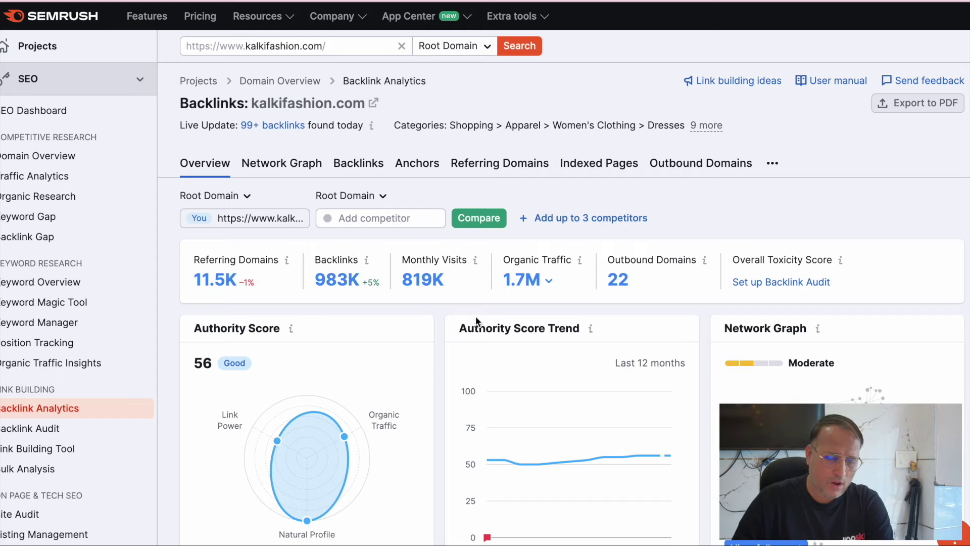
Examine kalkifashion.com's authority score, its 12-month trend, and the referring domains and backlinks growth charts
{"action": "scroll", "coordinate": [475, 321], "scroll_direction": "down", "scroll_amount": 1}
{"action": "scroll", "coordinate": [474, 316], "scroll_direction": "down", "scroll_amount": 3}
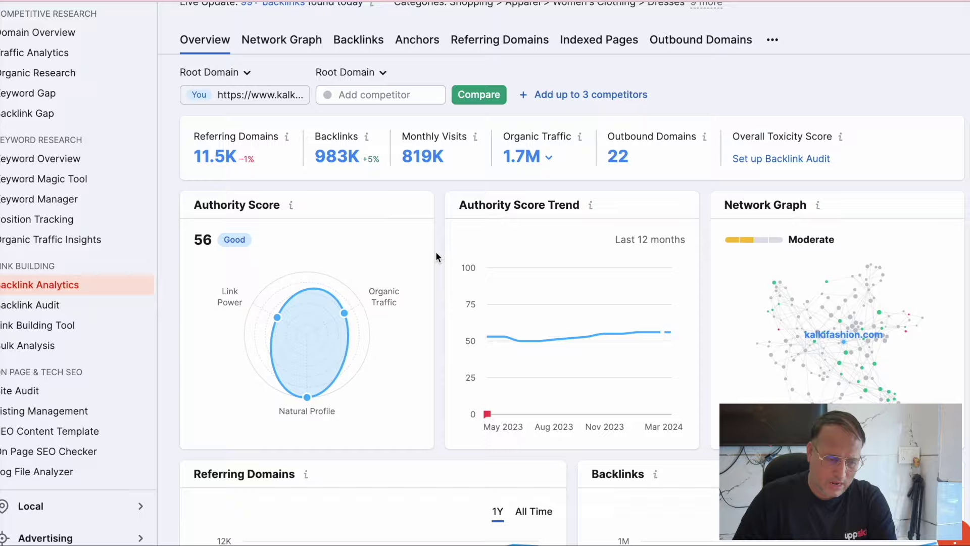
{"action": "scroll", "coordinate": [435, 250], "scroll_direction": "down", "scroll_amount": 2}
{"action": "scroll", "coordinate": [444, 263], "scroll_direction": "down", "scroll_amount": 1}
{"action": "mouse_move", "coordinate": [271, 262]}
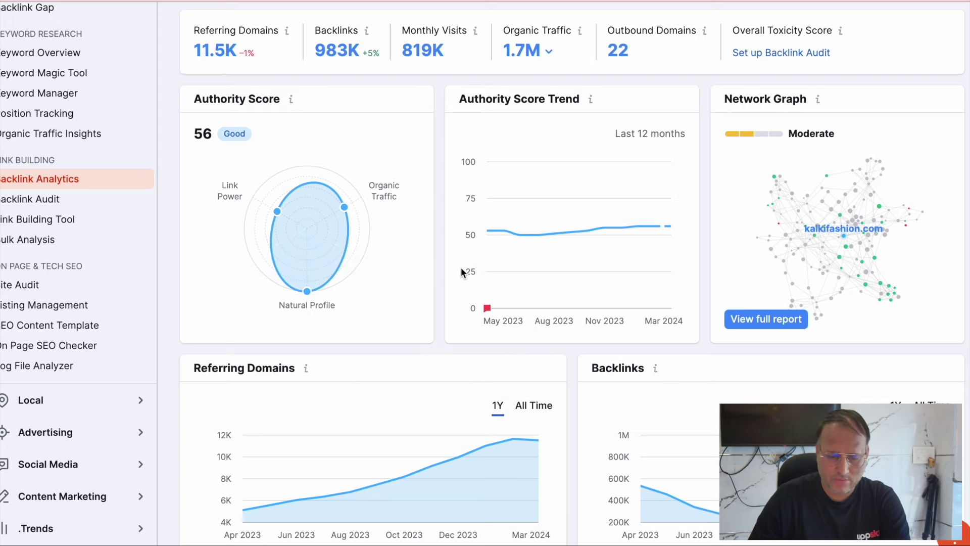
{"action": "scroll", "coordinate": [621, 345], "scroll_direction": "down", "scroll_amount": 1}
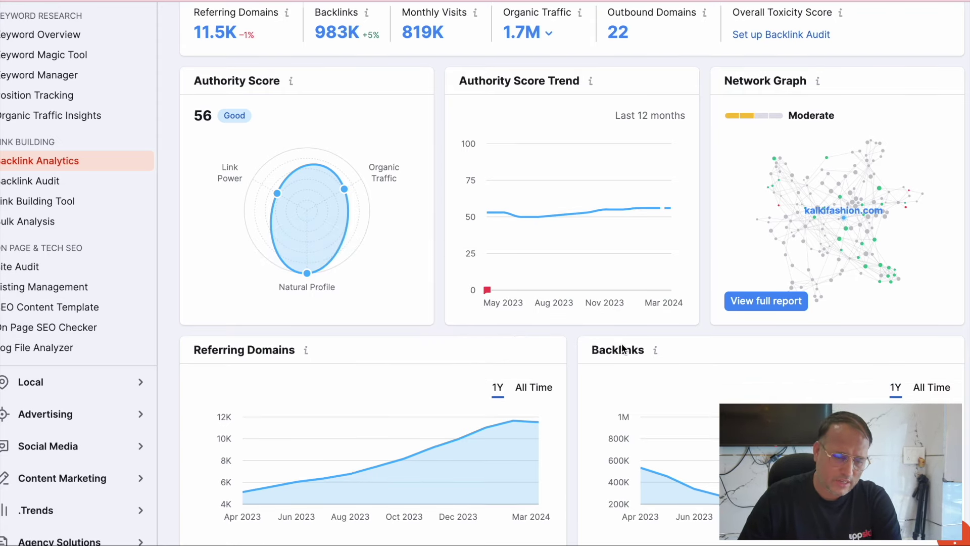
{"action": "scroll", "coordinate": [622, 348], "scroll_direction": "down", "scroll_amount": 1}
{"action": "mouse_move", "coordinate": [487, 201]}
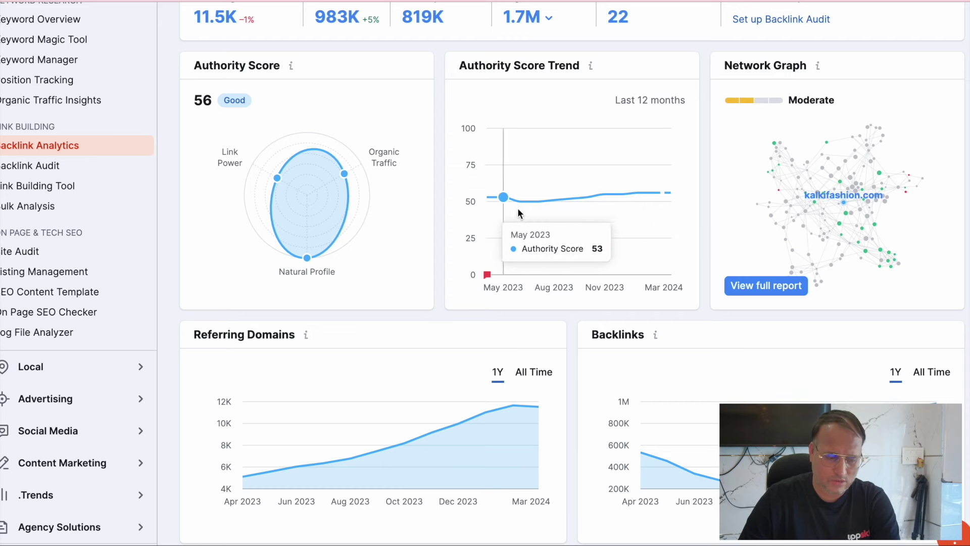
{"action": "scroll", "coordinate": [610, 231], "scroll_direction": "down", "scroll_amount": 4}
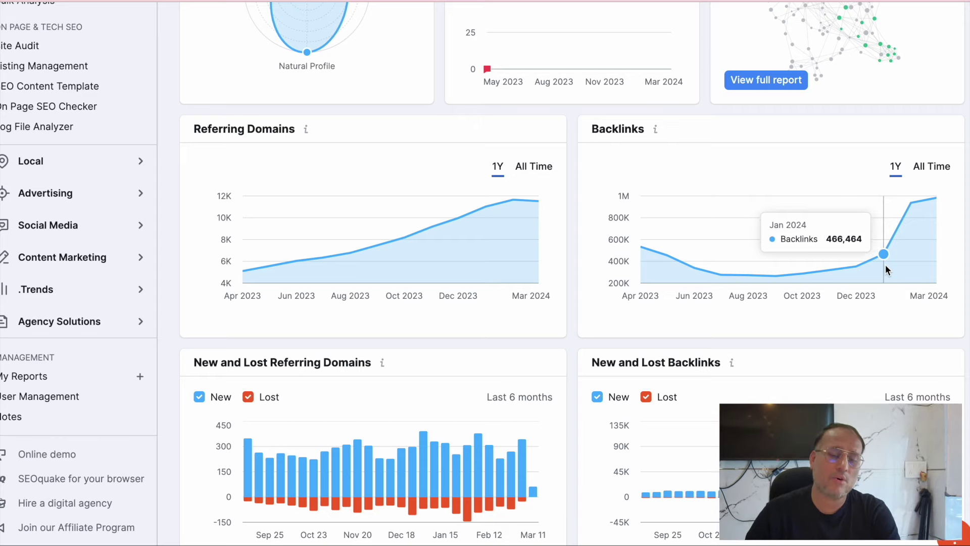
{"action": "scroll", "coordinate": [886, 265], "scroll_direction": "up", "scroll_amount": 10}
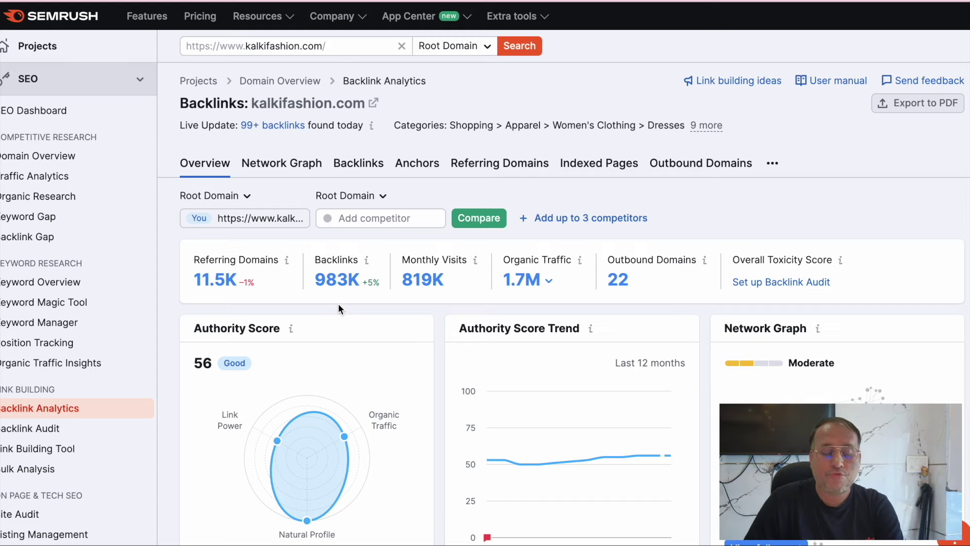
Examine the rest of the backlink overview, including link attributes, TLD distribution, top countries, similar profiles and top pages
{"action": "scroll", "coordinate": [438, 327], "scroll_direction": "down", "scroll_amount": 15}
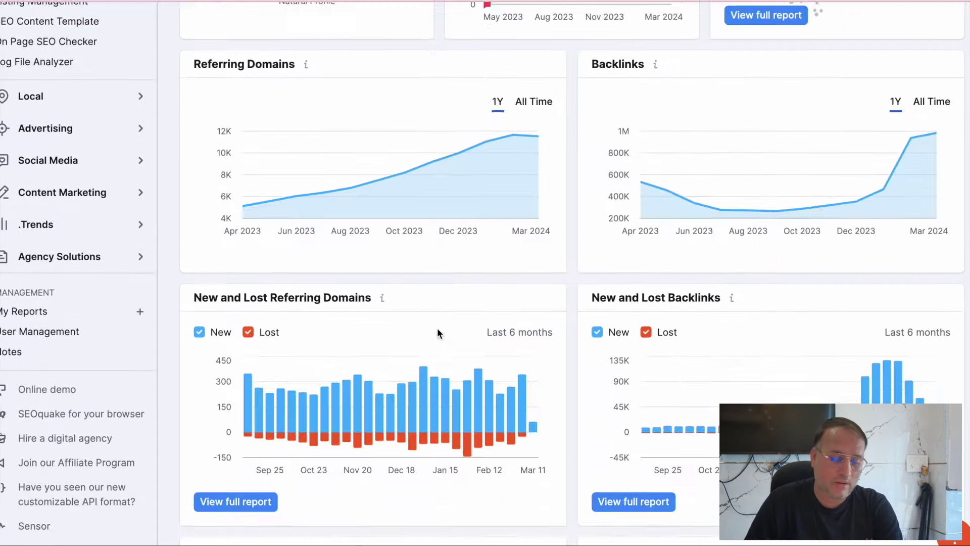
{"action": "scroll", "coordinate": [438, 333], "scroll_direction": "down", "scroll_amount": 14}
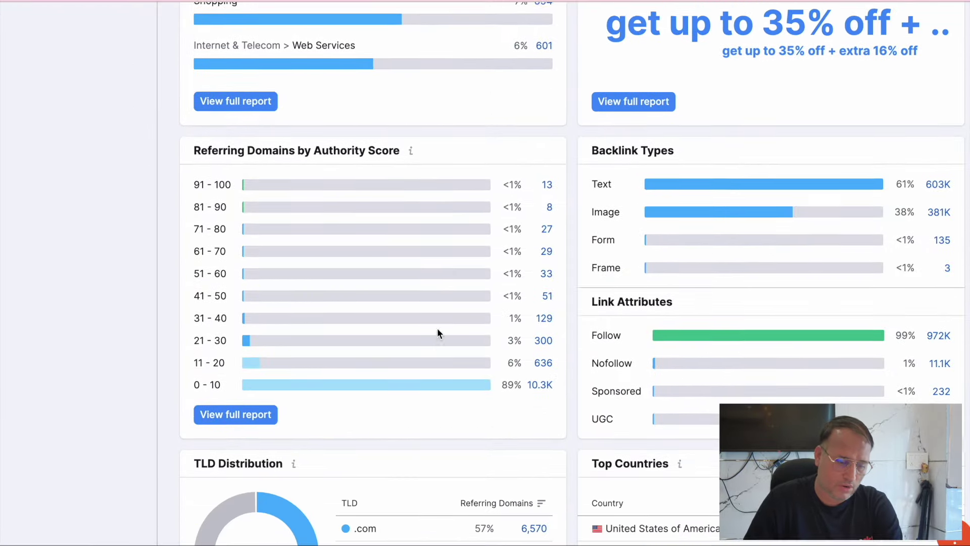
{"action": "scroll", "coordinate": [438, 333], "scroll_direction": "down", "scroll_amount": 2}
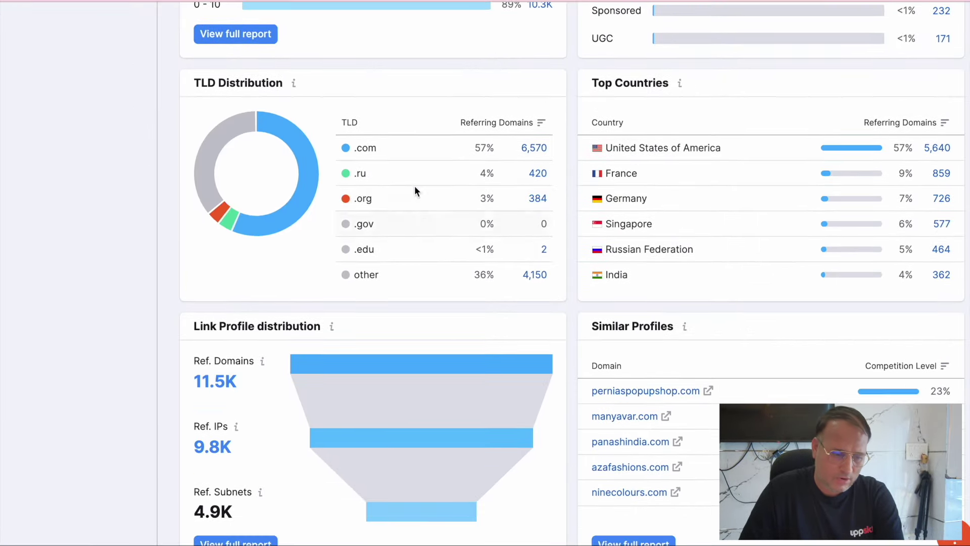
{"action": "mouse_move", "coordinate": [303, 148]}
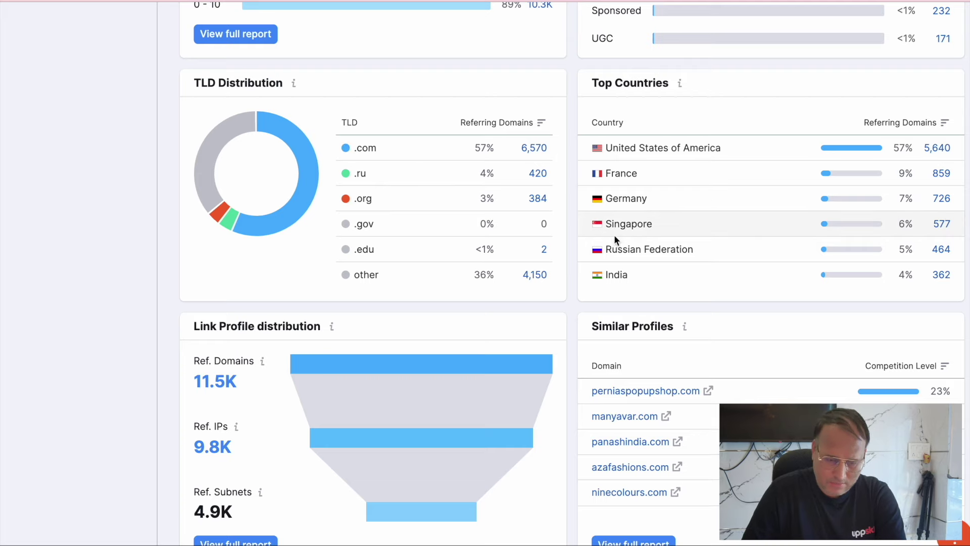
{"action": "scroll", "coordinate": [720, 279], "scroll_direction": "down", "scroll_amount": 3}
{"action": "scroll", "coordinate": [719, 279], "scroll_direction": "down", "scroll_amount": 8}
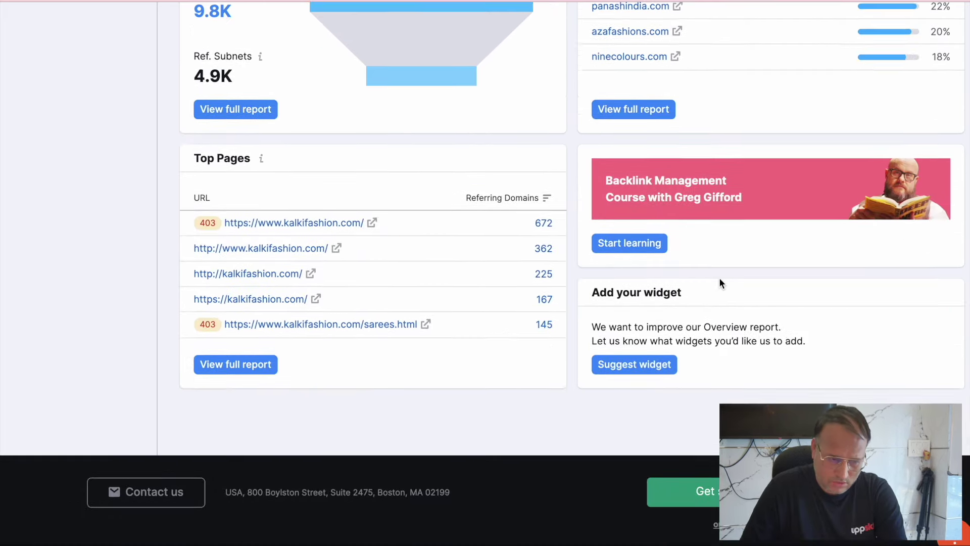
{"action": "scroll", "coordinate": [722, 283], "scroll_direction": "up", "scroll_amount": 1}
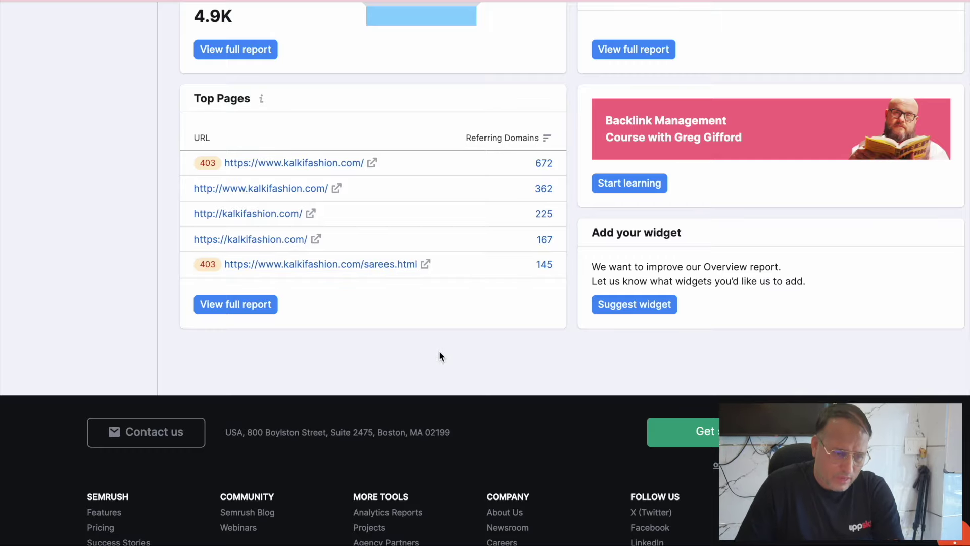
{"action": "scroll", "coordinate": [439, 355], "scroll_direction": "up", "scroll_amount": 15}
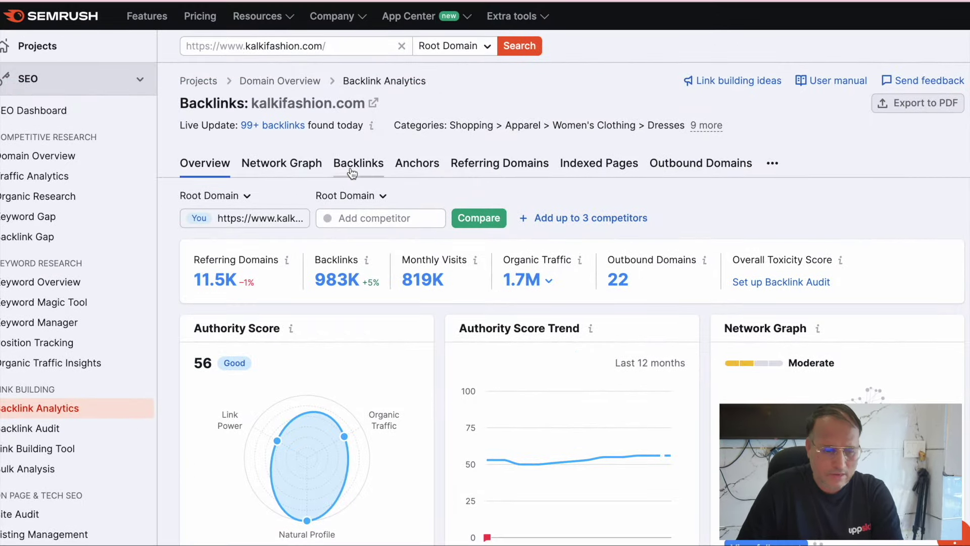
Open the detailed backlinks list of kalkifashion.com, filter it to active links and check their total number
{"action": "left_click", "coordinate": [373, 173]}
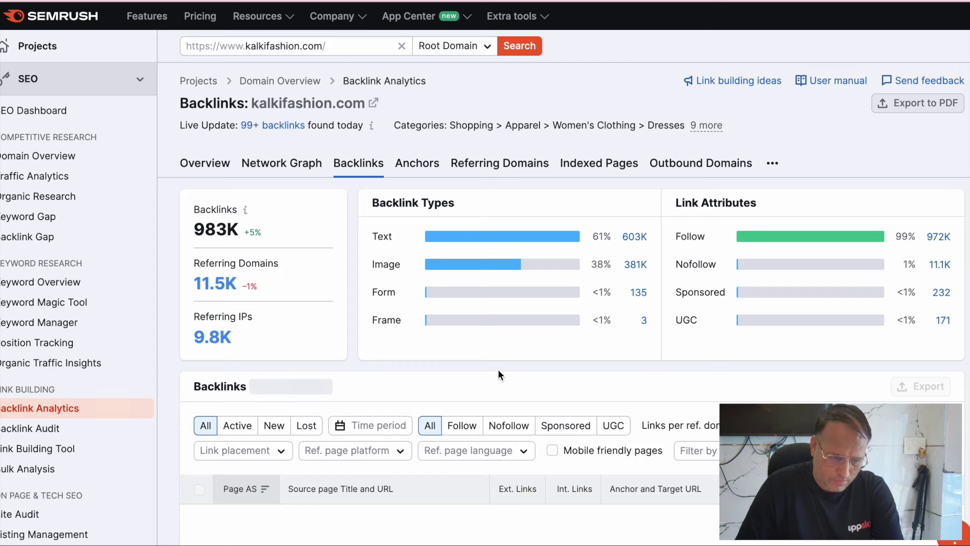
{"action": "scroll", "coordinate": [499, 374], "scroll_direction": "down", "scroll_amount": 5}
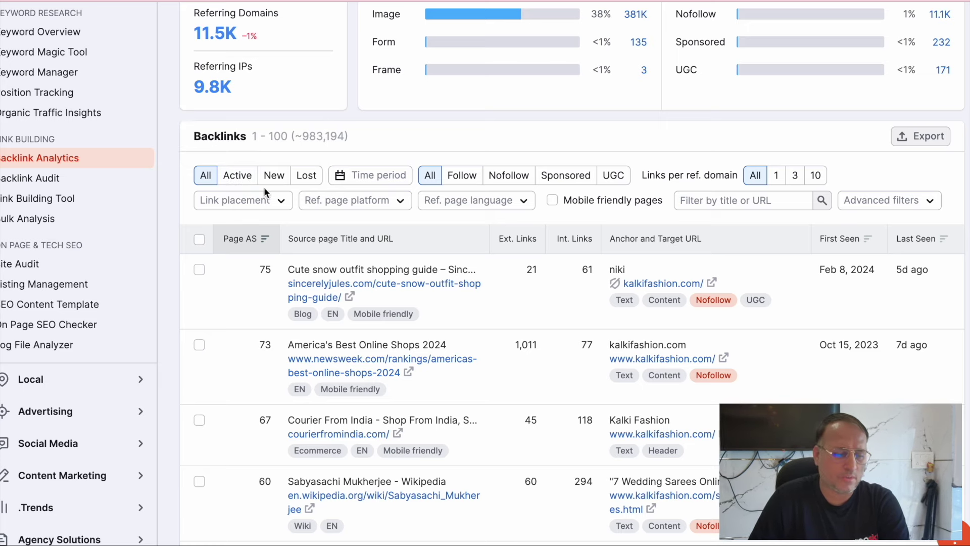
{"action": "left_click", "coordinate": [239, 176]}
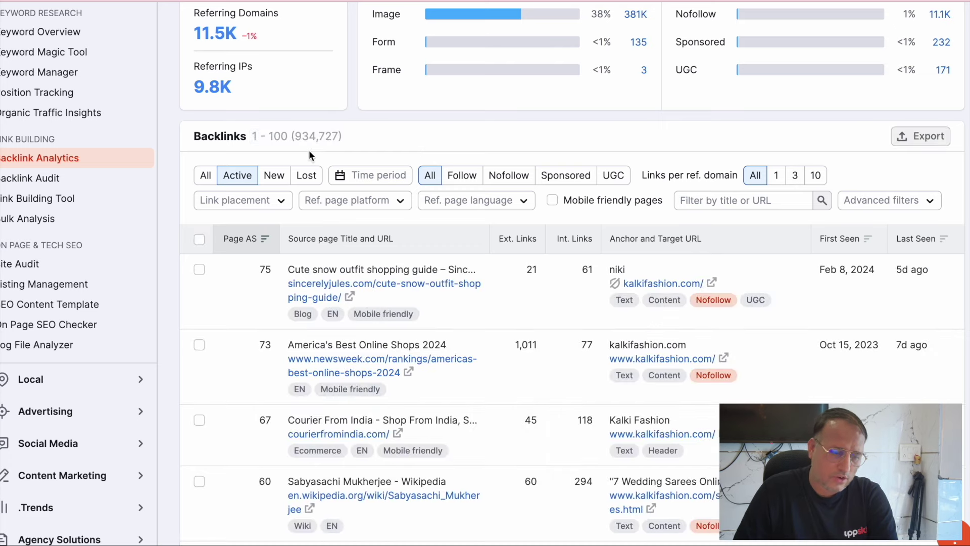
{"action": "left_click_drag", "start_coordinate": [296, 136], "coordinate": [336, 135]}
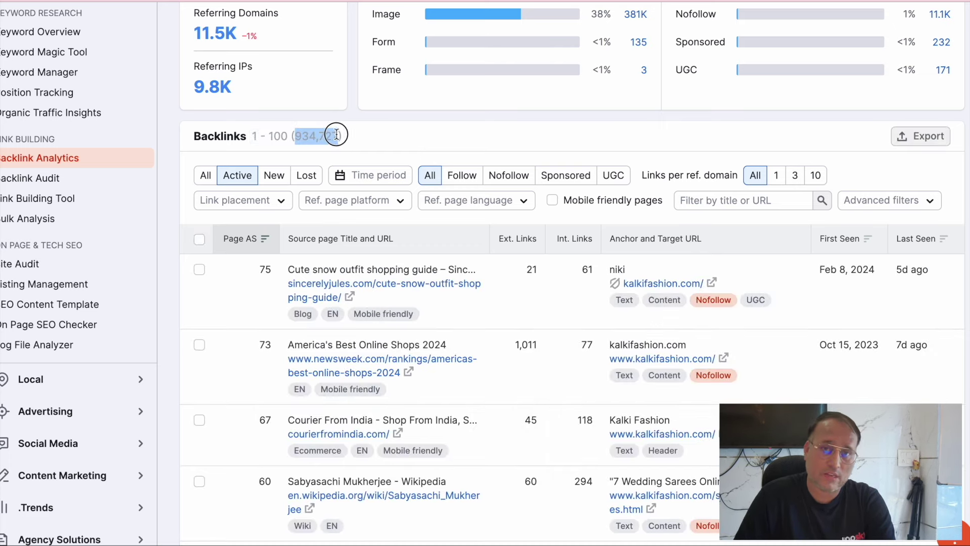
{"action": "left_click", "coordinate": [408, 151]}
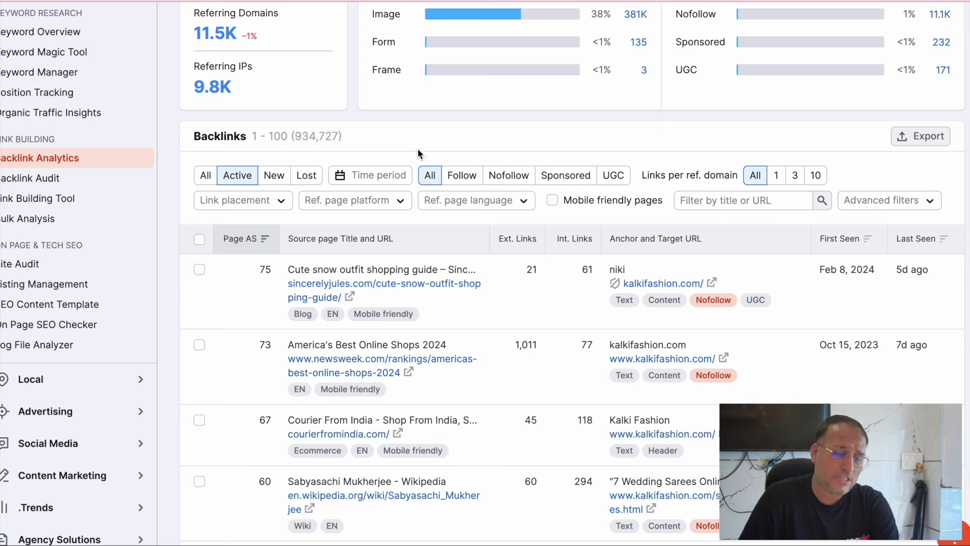
Filter kalkifashion.com's active backlinks to follow links and check their total number
{"action": "left_click", "coordinate": [469, 177]}
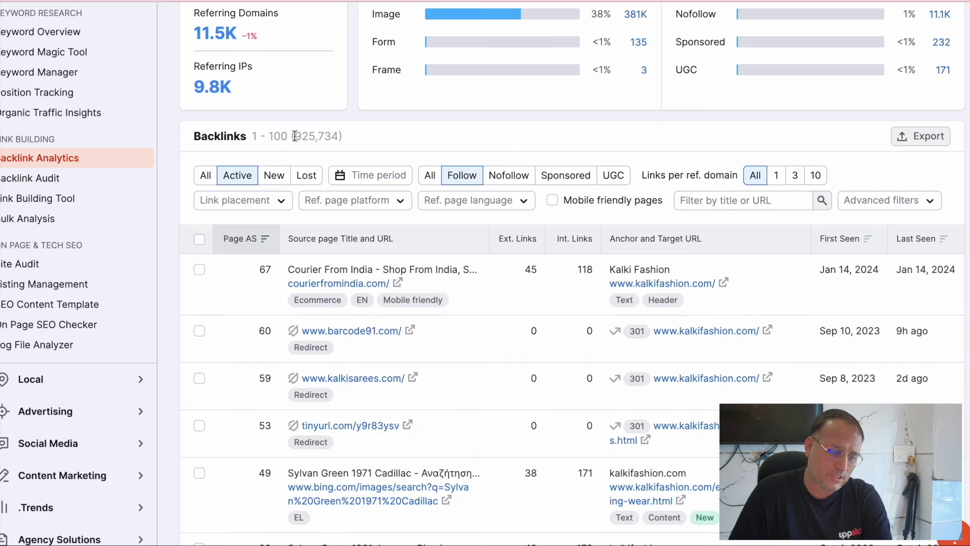
{"action": "left_click_drag", "start_coordinate": [296, 136], "coordinate": [334, 135]}
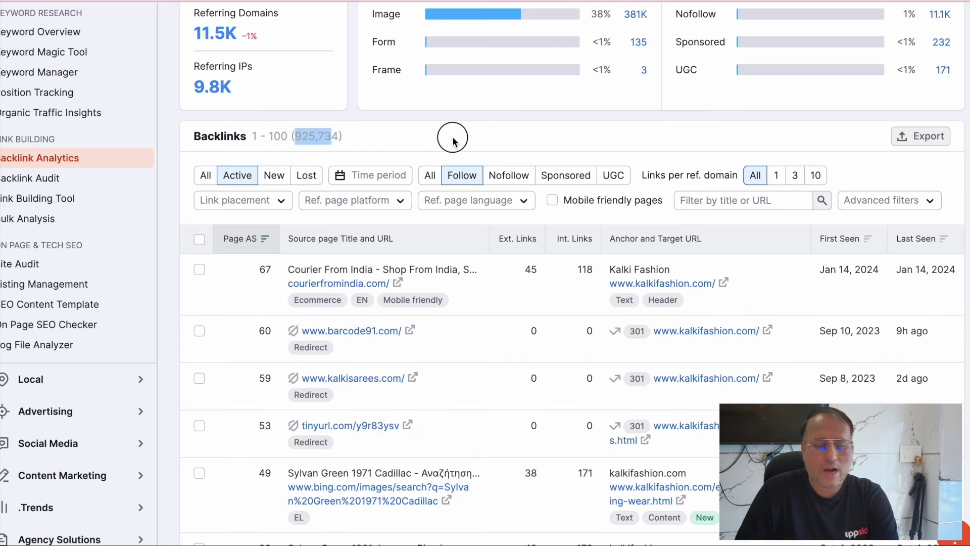
{"action": "left_click", "coordinate": [450, 137]}
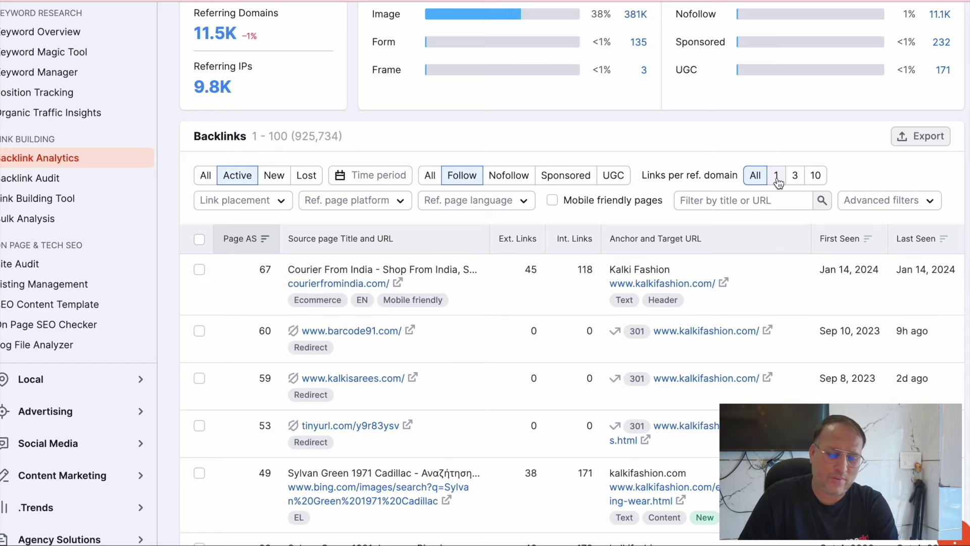
Limit the follow backlinks to one link per referring domain, check their total number and restrict the link placement to Content
{"action": "left_click", "coordinate": [776, 177]}
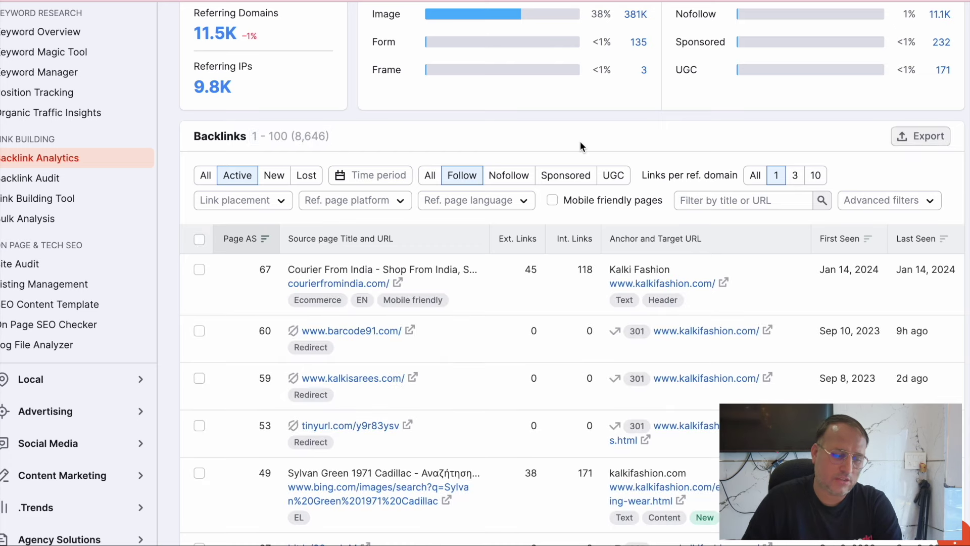
{"action": "left_click_drag", "start_coordinate": [295, 137], "coordinate": [326, 137]}
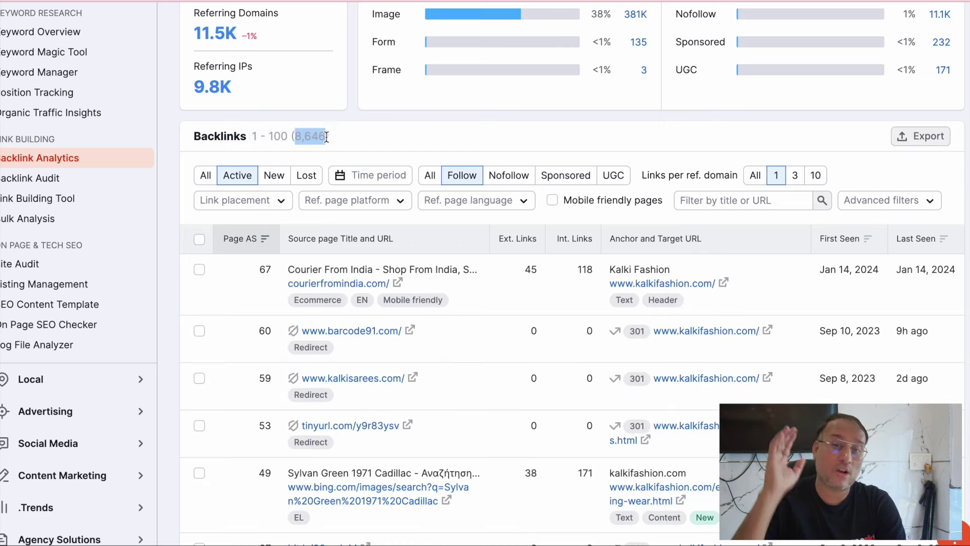
{"action": "left_click", "coordinate": [388, 129]}
{"action": "left_click_drag", "start_coordinate": [296, 138], "coordinate": [329, 137]}
{"action": "left_click", "coordinate": [380, 138]}
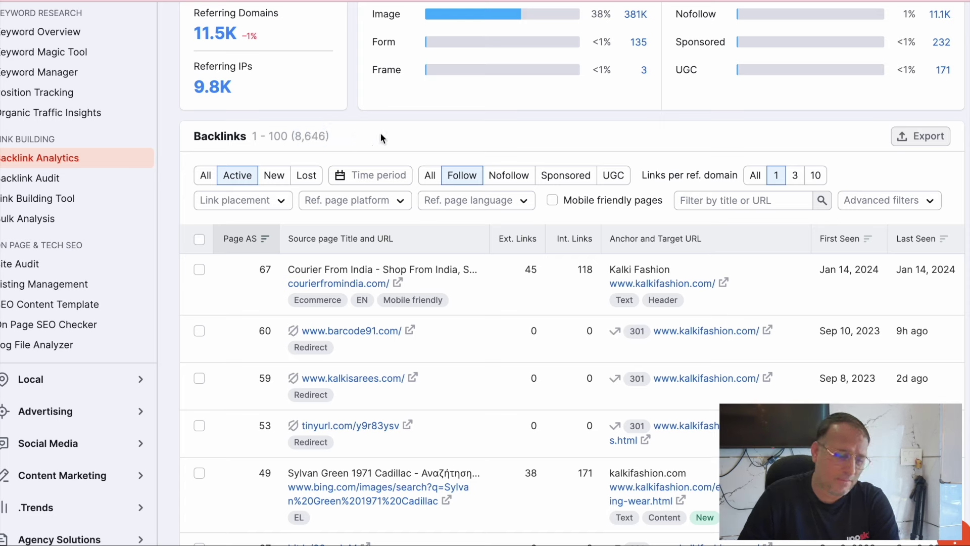
{"action": "left_click", "coordinate": [282, 209]}
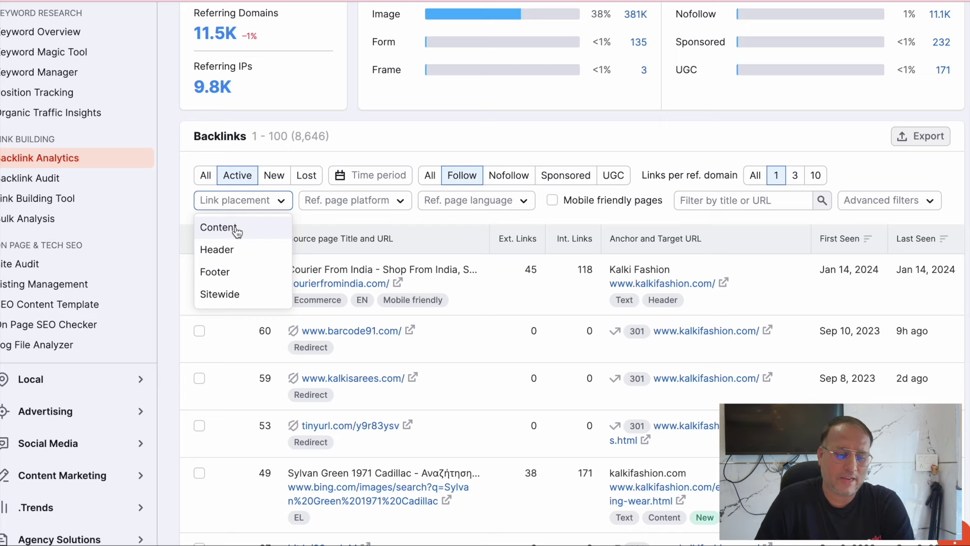
{"action": "left_click", "coordinate": [218, 228]}
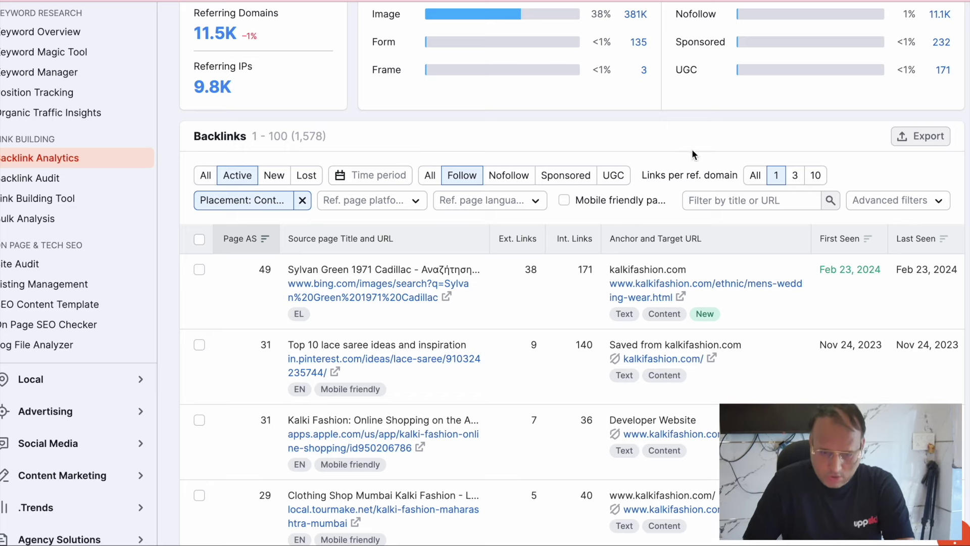
Try an advanced filter that excludes backlinks whose anchor contains "Kalka Fashion", and remove that filter again
{"action": "left_click", "coordinate": [856, 199]}
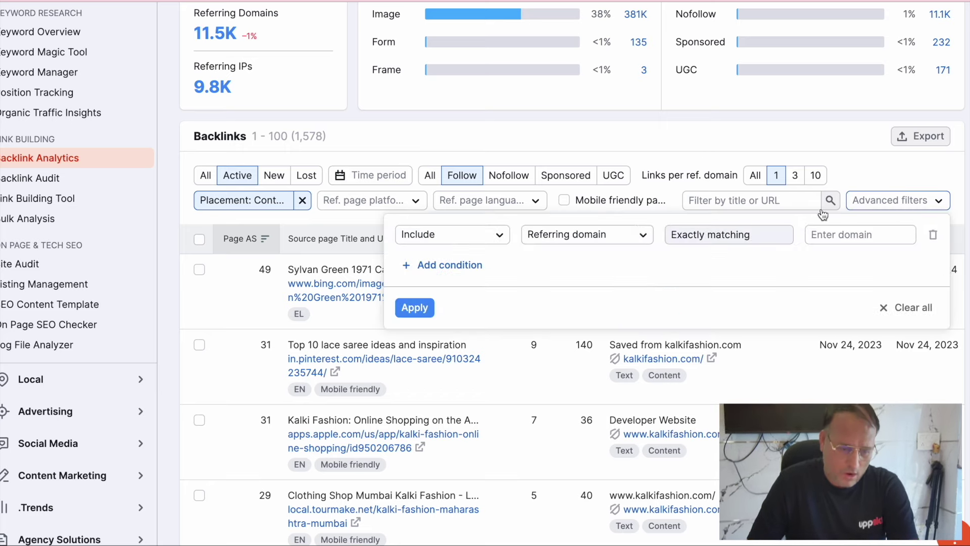
{"action": "left_click", "coordinate": [499, 235]}
{"action": "left_click", "coordinate": [447, 282]}
{"action": "left_click", "coordinate": [615, 238]}
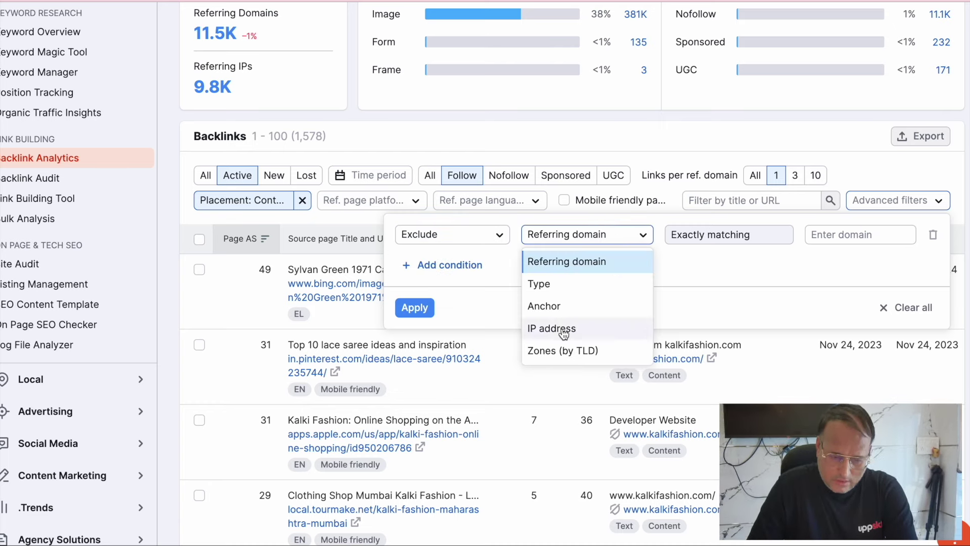
{"action": "scroll", "coordinate": [578, 280], "scroll_direction": "down", "scroll_amount": 1}
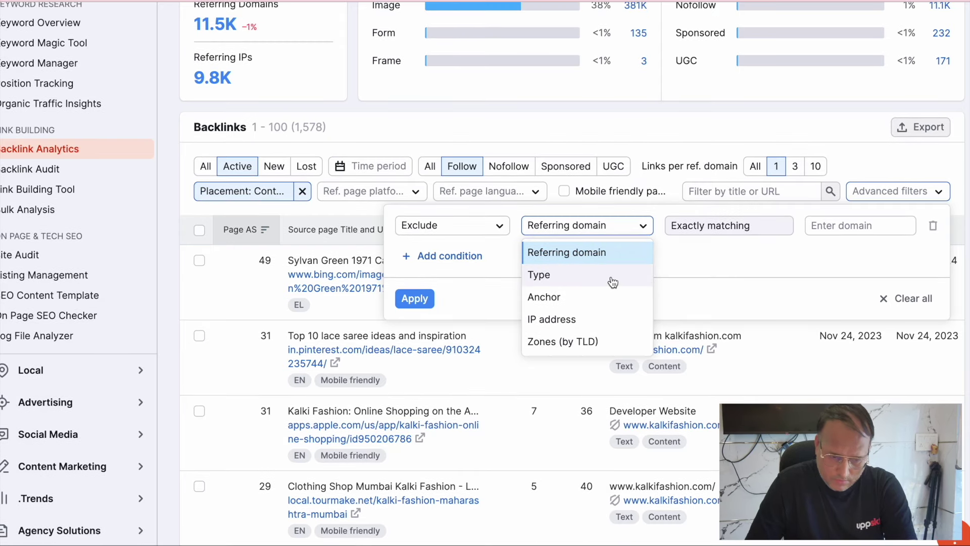
{"action": "left_click", "coordinate": [491, 226]}
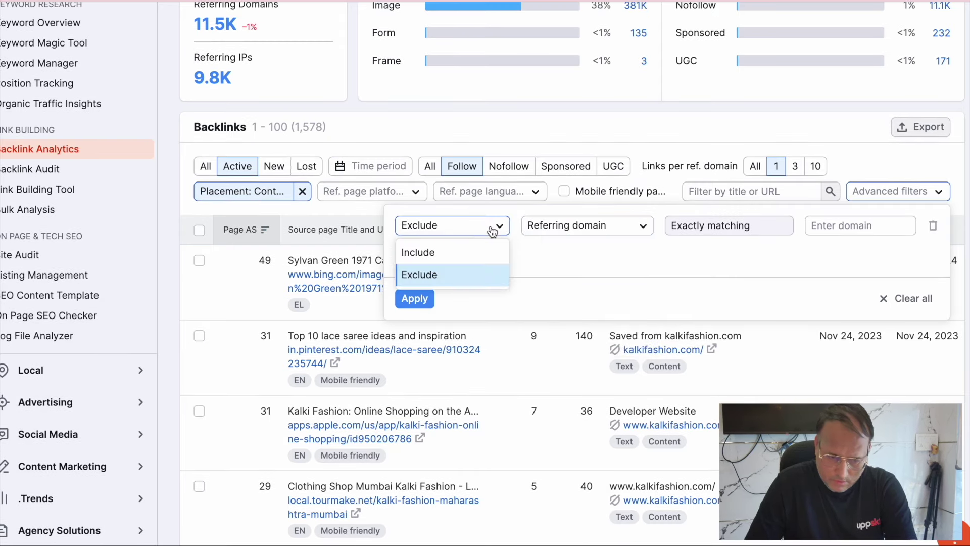
{"action": "left_click", "coordinate": [567, 235]}
{"action": "left_click", "coordinate": [585, 259]}
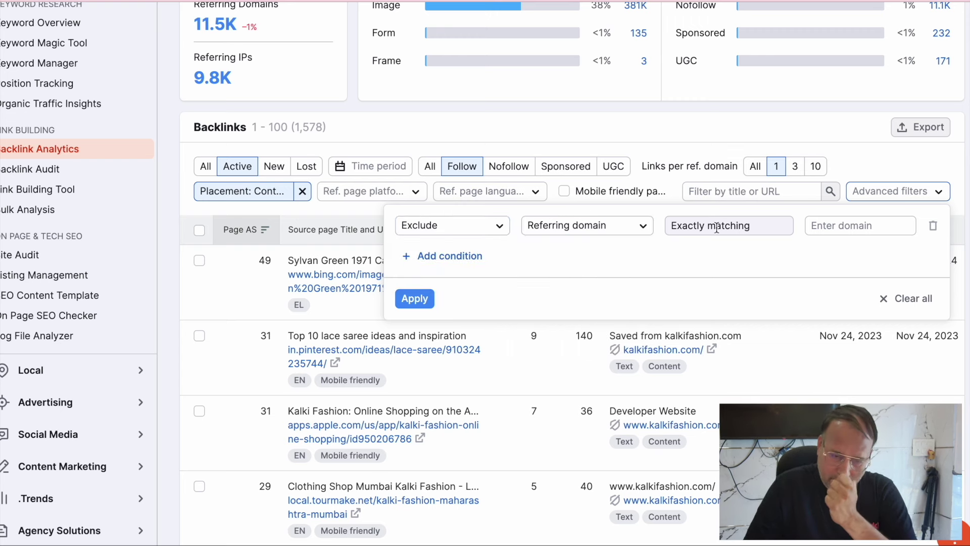
{"action": "left_click", "coordinate": [584, 226]}
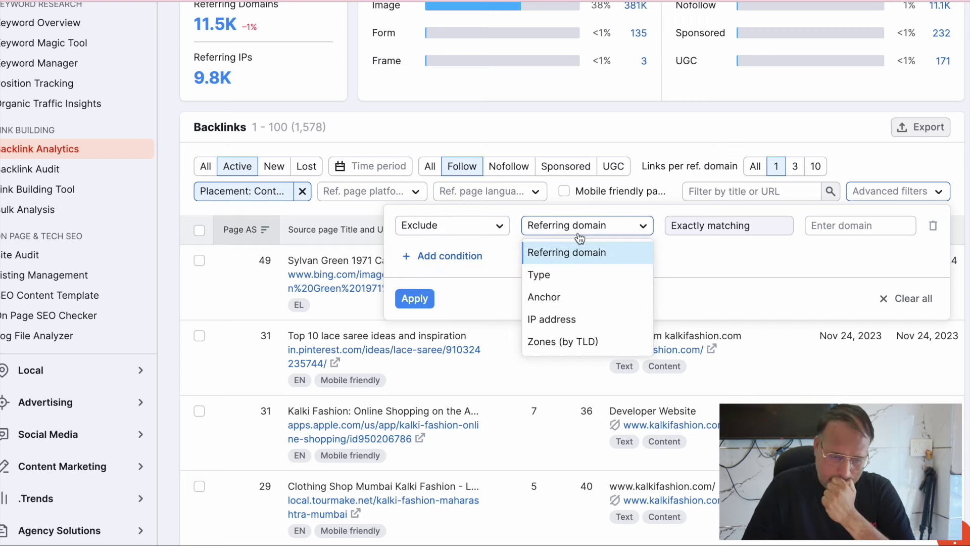
{"action": "left_click", "coordinate": [584, 298]}
{"action": "left_click", "coordinate": [826, 225]}
{"action": "type", "text": "Kalka Fashion"}
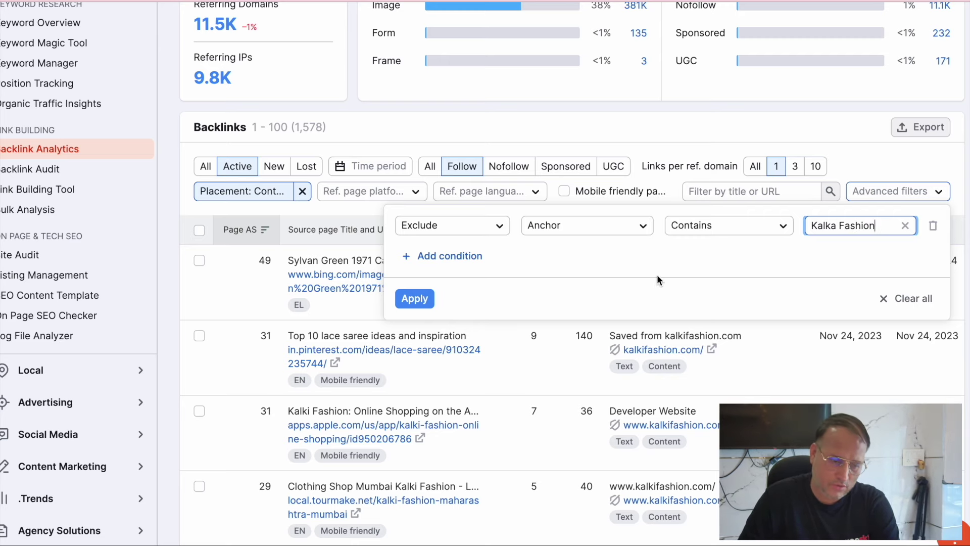
{"action": "left_click", "coordinate": [415, 299]}
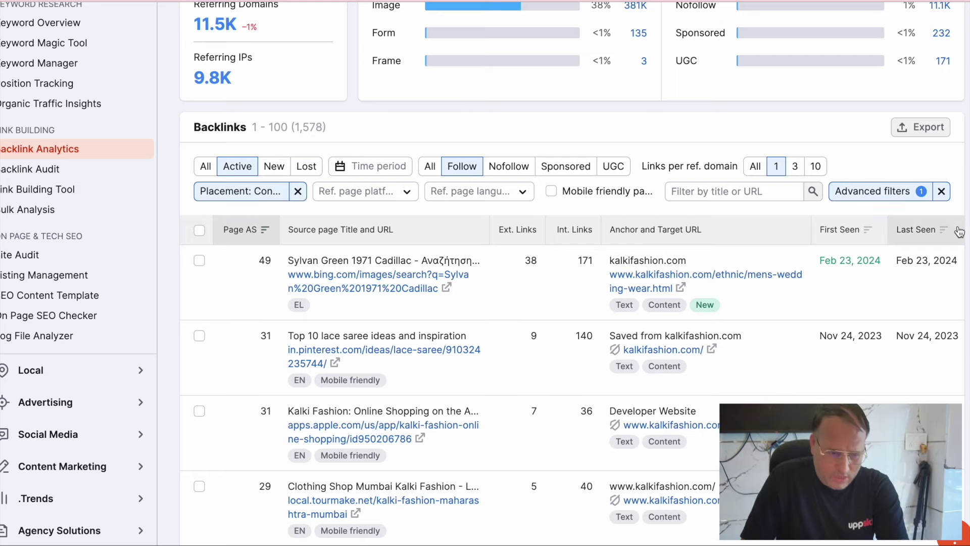
{"action": "left_click", "coordinate": [941, 191]}
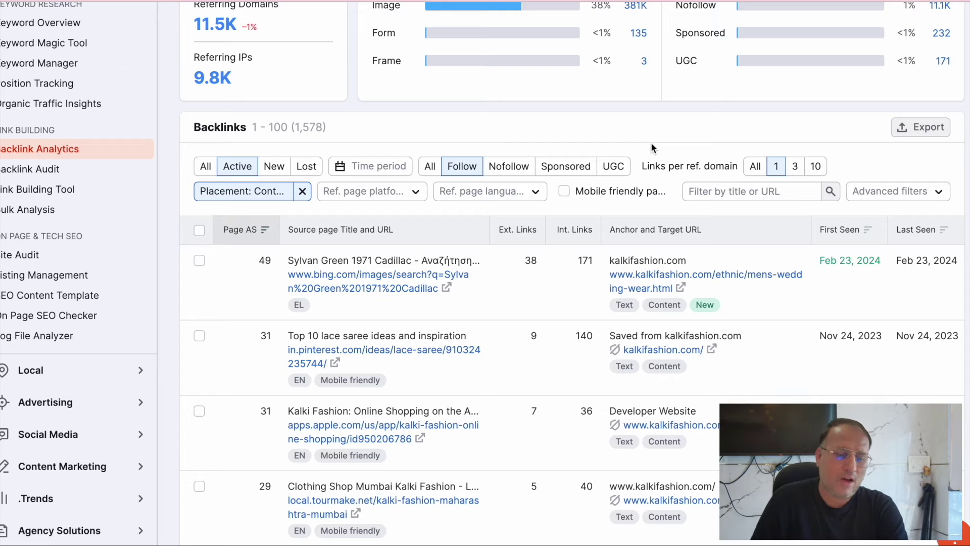
Open the Anchors report for kalkifashion.com and examine the anchor texts with their backlink and domain counts
{"action": "scroll", "coordinate": [650, 141], "scroll_direction": "up", "scroll_amount": 5}
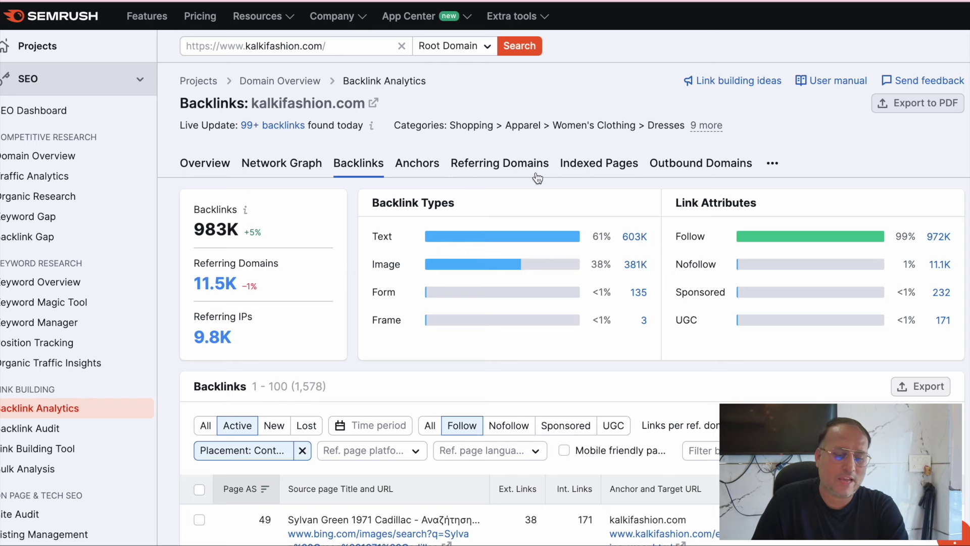
{"action": "left_click", "coordinate": [420, 167]}
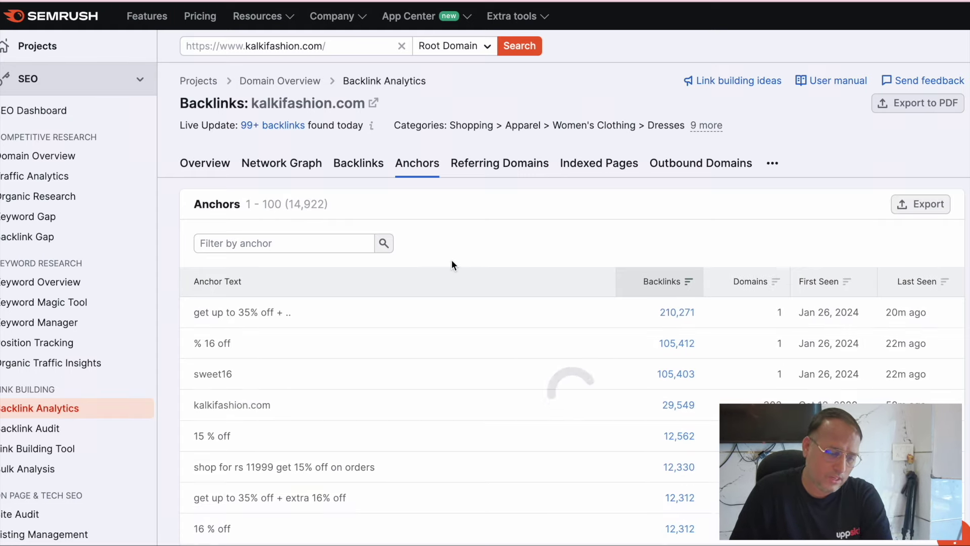
{"action": "scroll", "coordinate": [451, 264], "scroll_direction": "down", "scroll_amount": 3}
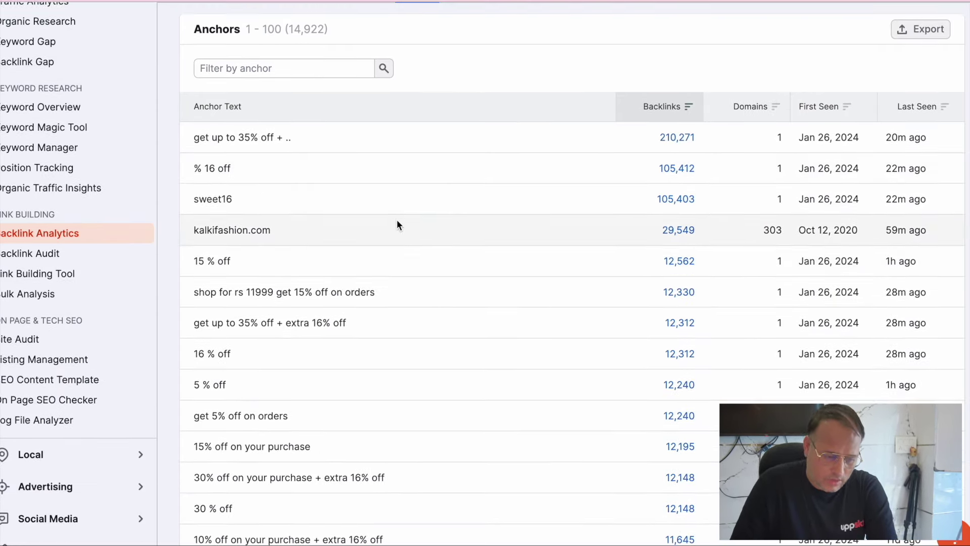
{"action": "scroll", "coordinate": [439, 315], "scroll_direction": "down", "scroll_amount": 6}
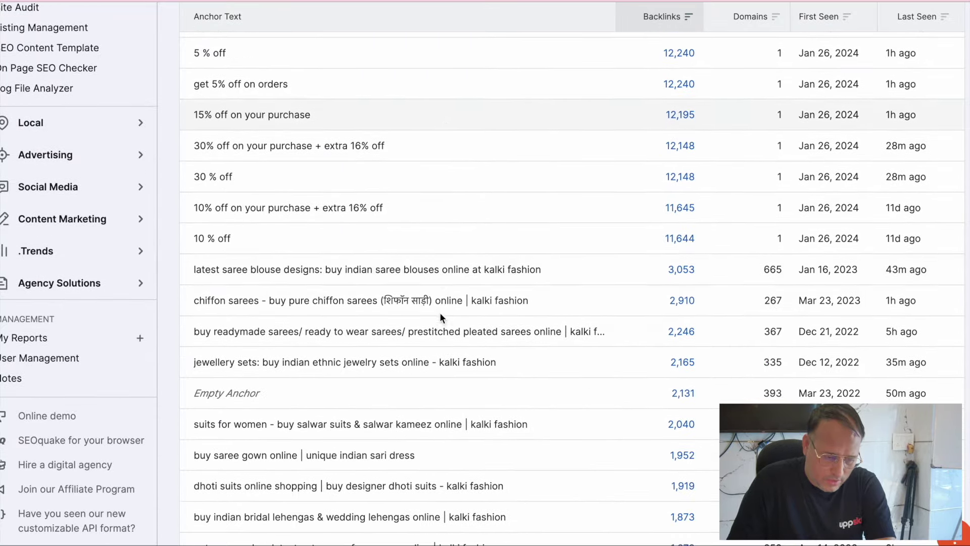
{"action": "scroll", "coordinate": [465, 248], "scroll_direction": "down", "scroll_amount": 7}
{"action": "scroll", "coordinate": [465, 247], "scroll_direction": "down", "scroll_amount": 7}
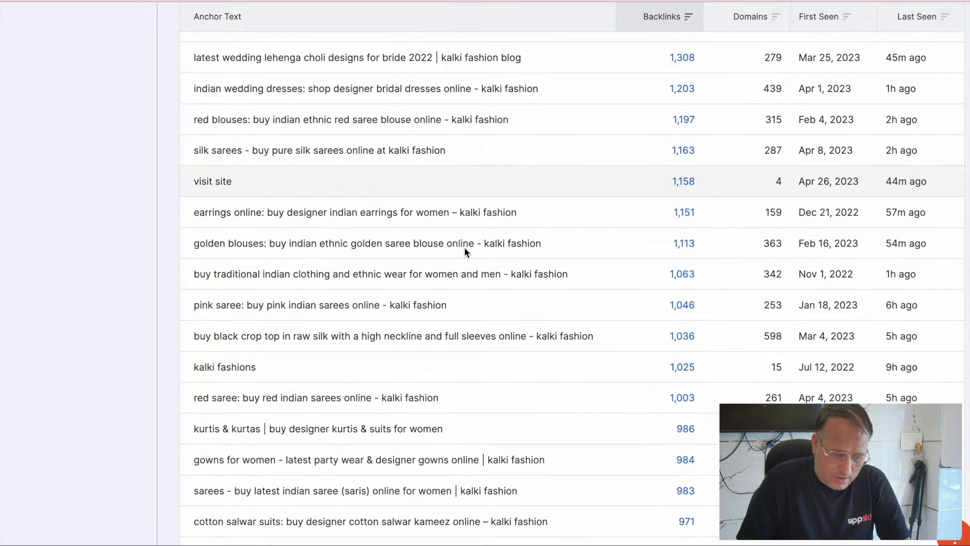
{"action": "scroll", "coordinate": [465, 247], "scroll_direction": "down", "scroll_amount": 3}
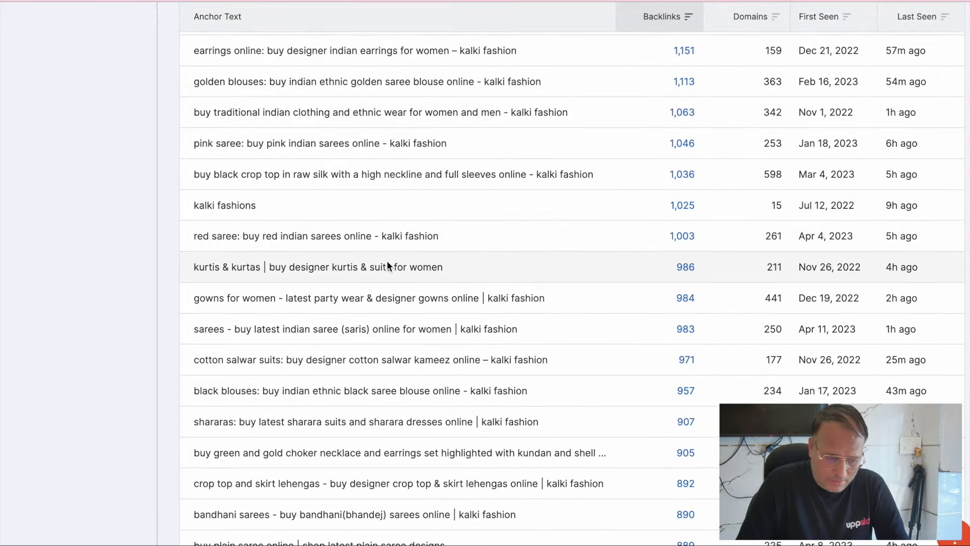
{"action": "scroll", "coordinate": [483, 319], "scroll_direction": "down", "scroll_amount": 5}
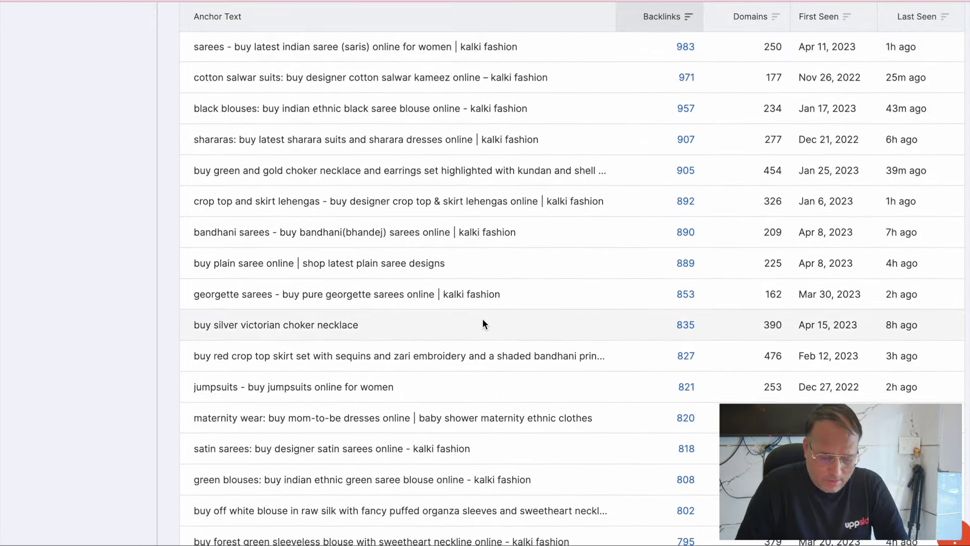
Search the anchors page for "lehe" and go through all matching anchor texts
{"action": "key", "text": "ctrl+f"}
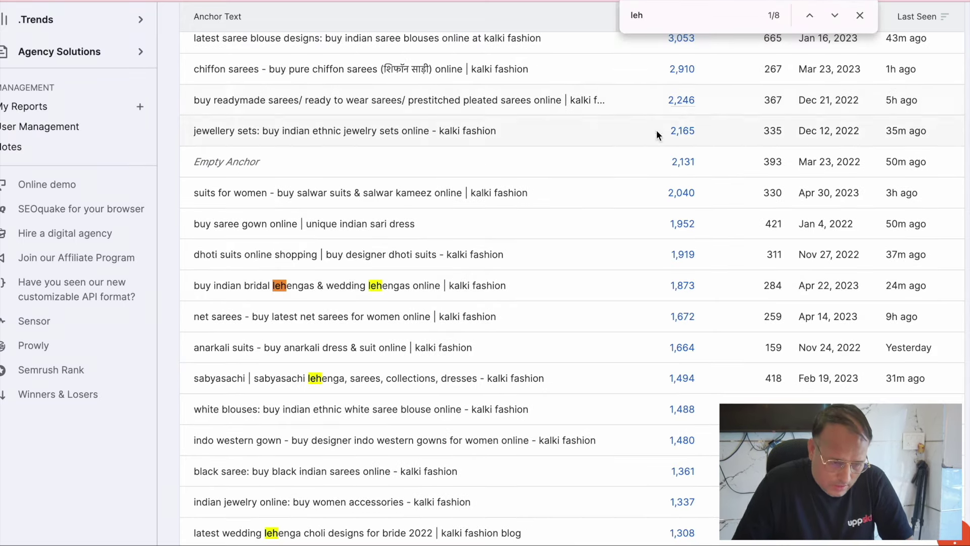
{"action": "type", "text": "e"}
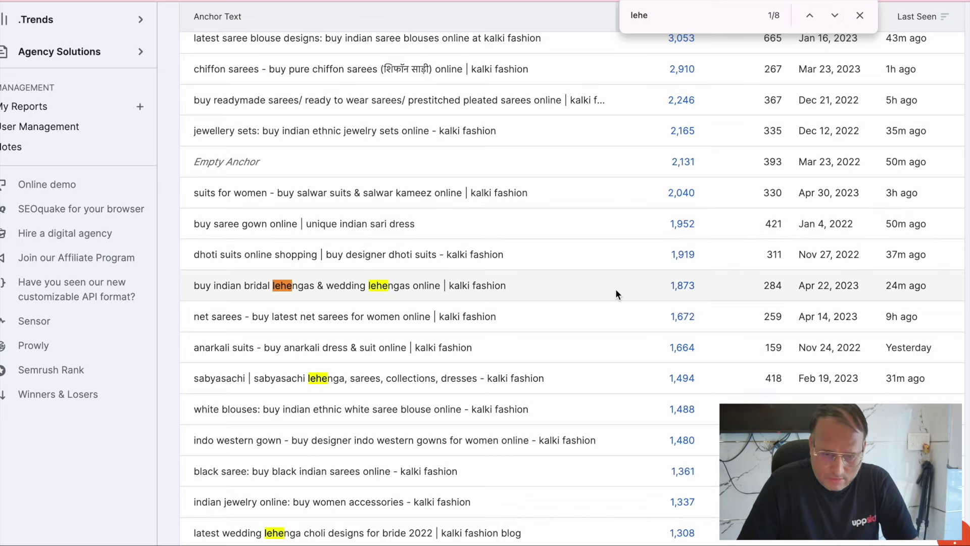
{"action": "left_click", "coordinate": [836, 18]}
{"action": "left_click", "coordinate": [836, 20]}
{"action": "left_click", "coordinate": [836, 19]}
{"action": "left_click", "coordinate": [835, 18]}
{"action": "left_click", "coordinate": [834, 19]}
{"action": "left_click", "coordinate": [834, 18]}
{"action": "left_click", "coordinate": [834, 18]}
{"action": "left_click", "coordinate": [834, 18]}
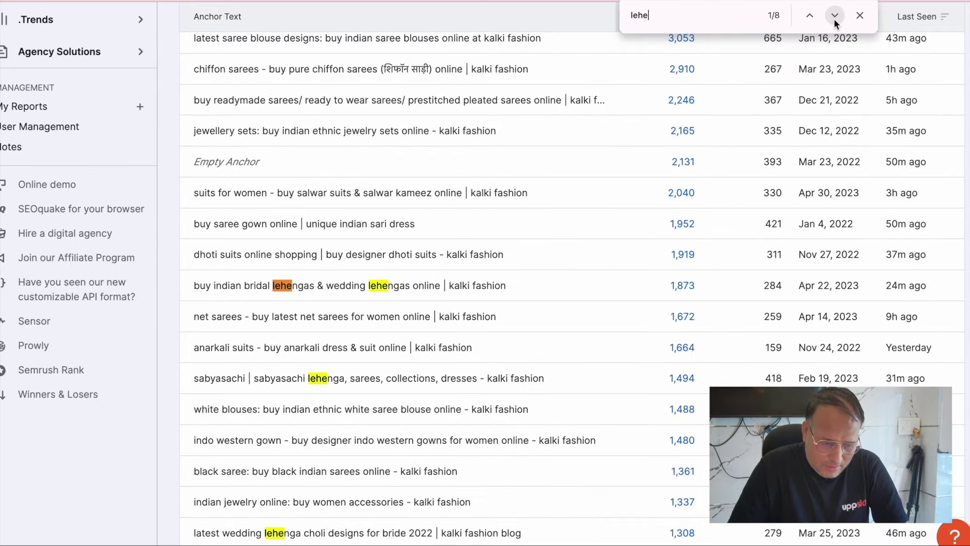
{"action": "left_click", "coordinate": [834, 19]}
{"action": "left_click", "coordinate": [834, 18]}
{"action": "left_click", "coordinate": [834, 18]}
{"action": "left_click", "coordinate": [834, 18]}
{"action": "left_click", "coordinate": [834, 18]}
{"action": "left_click", "coordinate": [834, 18]}
{"action": "left_click", "coordinate": [834, 19]}
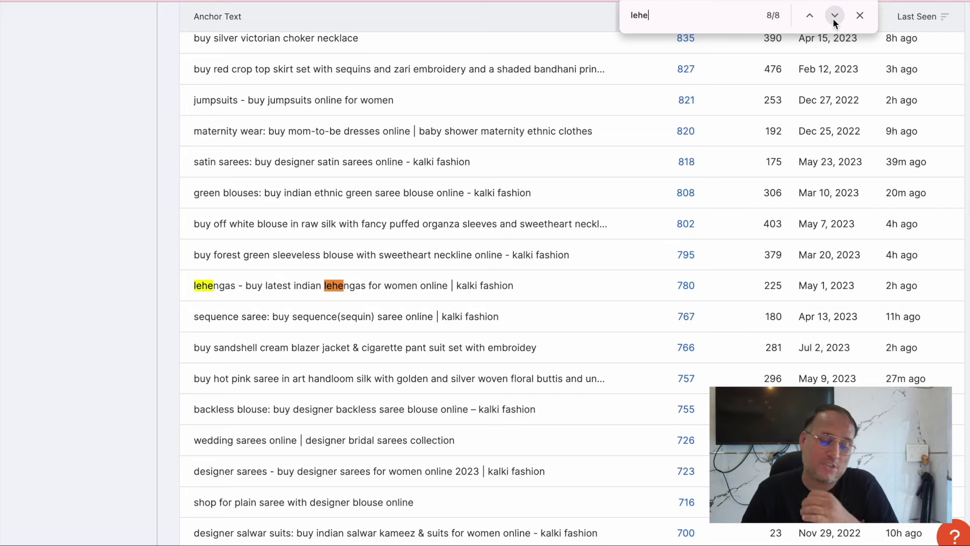
{"action": "left_click", "coordinate": [860, 17]}
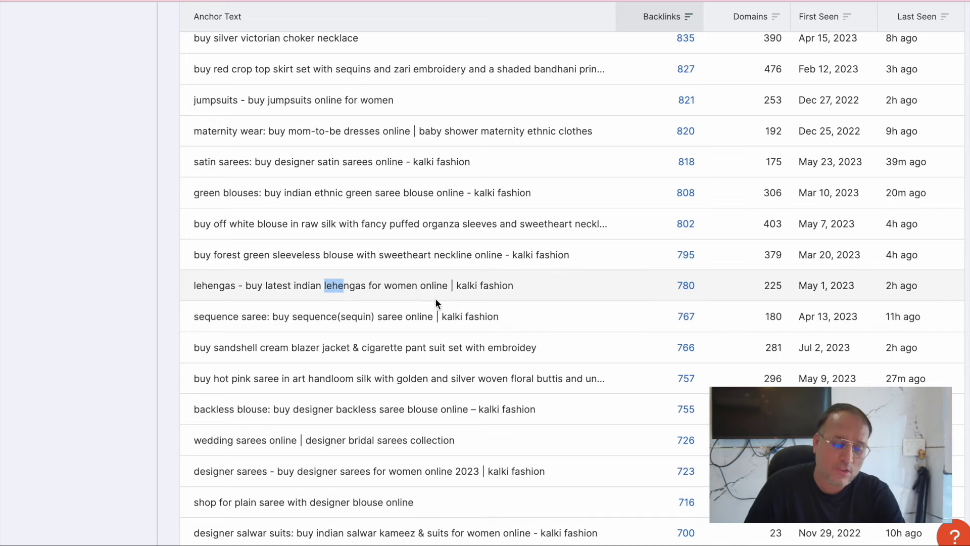
Open the backlinks for the anchor "lehengas - buy latest indian lehengas for women online | kalki fashion", showing all links per referring domain
{"action": "left_click", "coordinate": [365, 294]}
{"action": "left_click_drag", "start_coordinate": [197, 285], "coordinate": [234, 286]}
{"action": "left_click", "coordinate": [252, 286]}
{"action": "left_click_drag", "start_coordinate": [356, 286], "coordinate": [405, 286]}
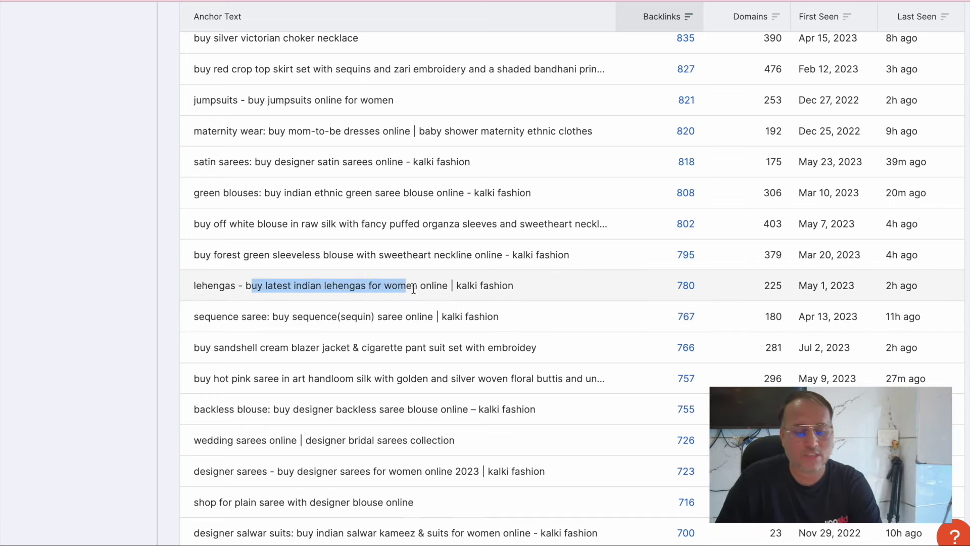
{"action": "triple_click", "coordinate": [433, 285]}
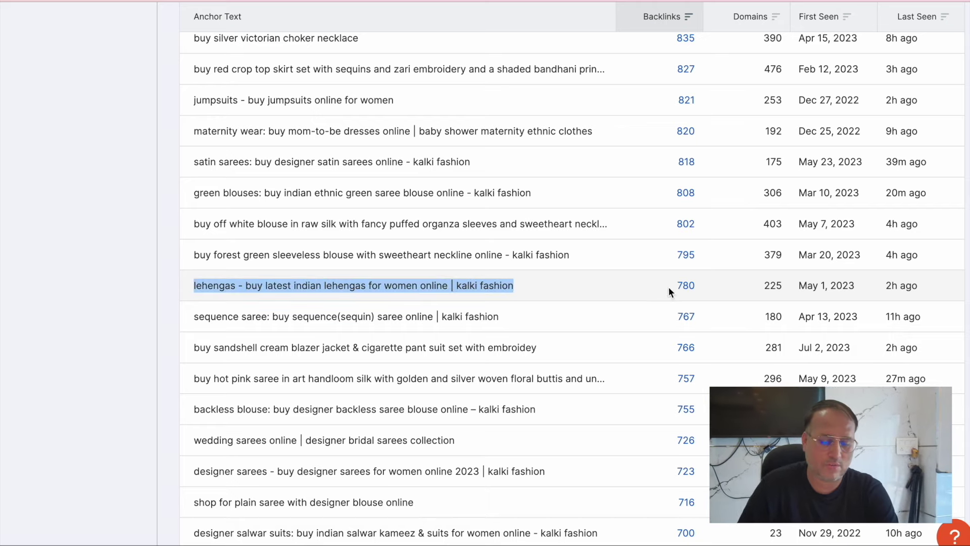
{"action": "left_click", "coordinate": [685, 286]}
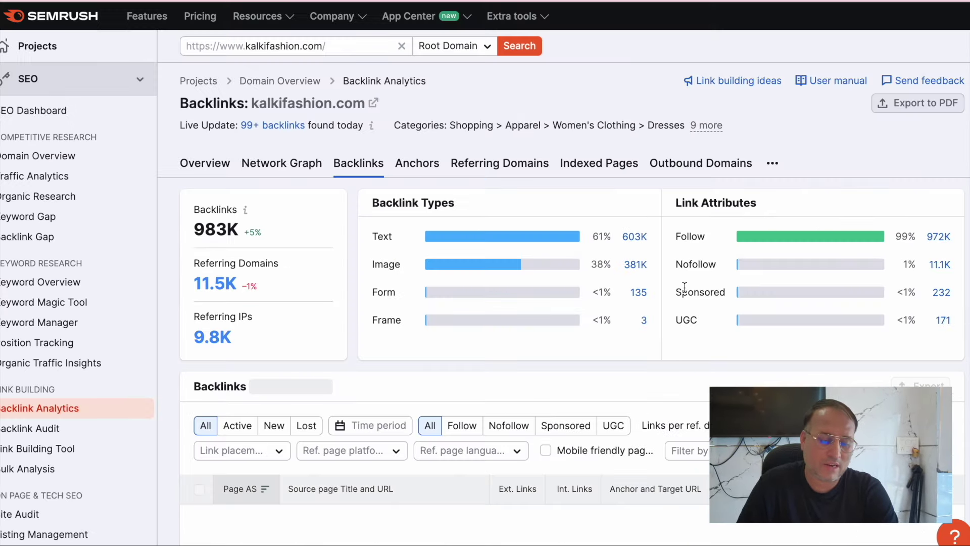
{"action": "scroll", "coordinate": [455, 357], "scroll_direction": "down", "scroll_amount": 4}
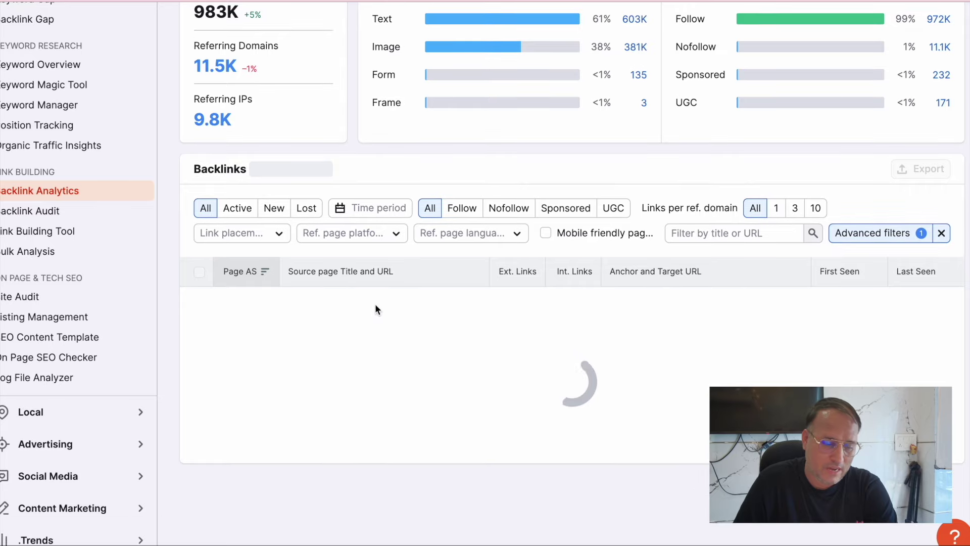
{"action": "left_click", "coordinate": [776, 208]}
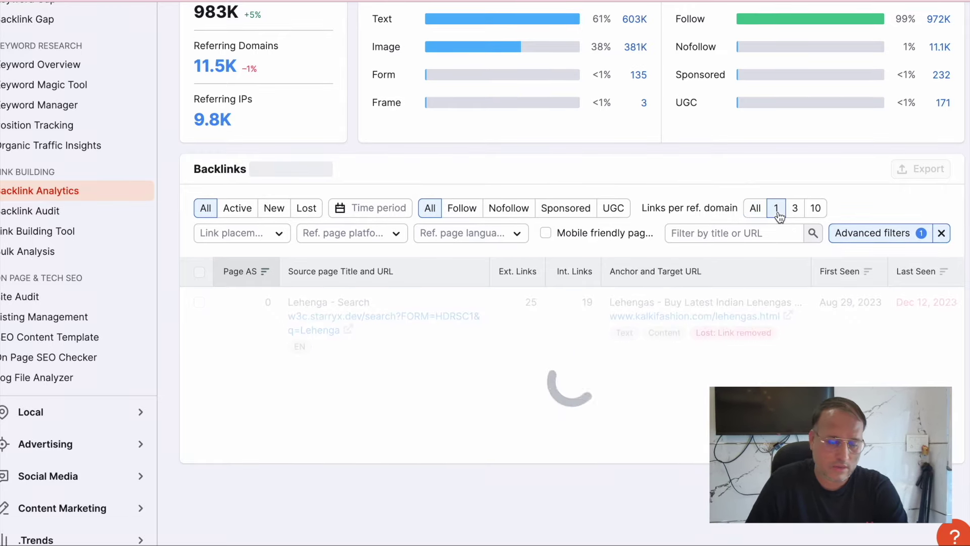
{"action": "left_click", "coordinate": [759, 211]}
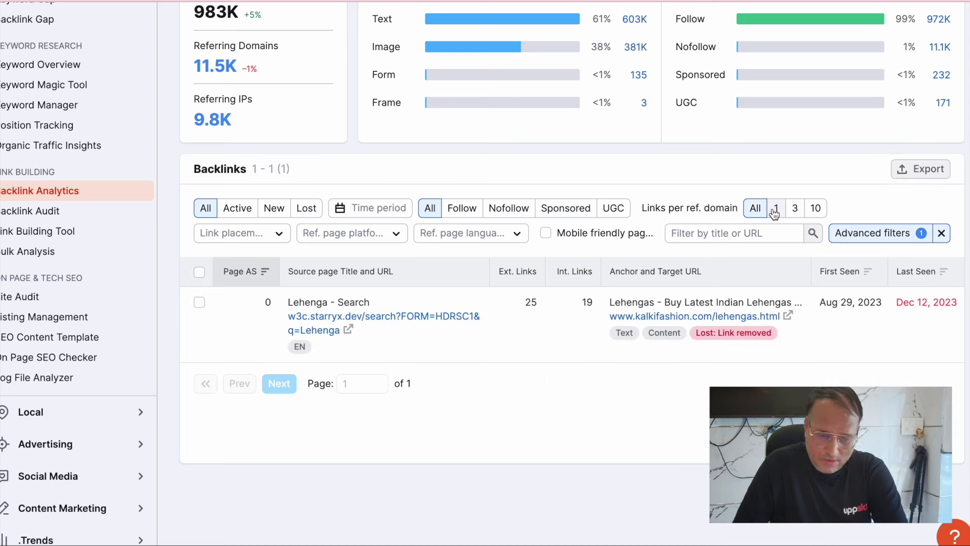
Limit the anchor's backlinks to one link per referring domain, check the listed source page, and return to the anchors list
{"action": "left_click", "coordinate": [775, 209]}
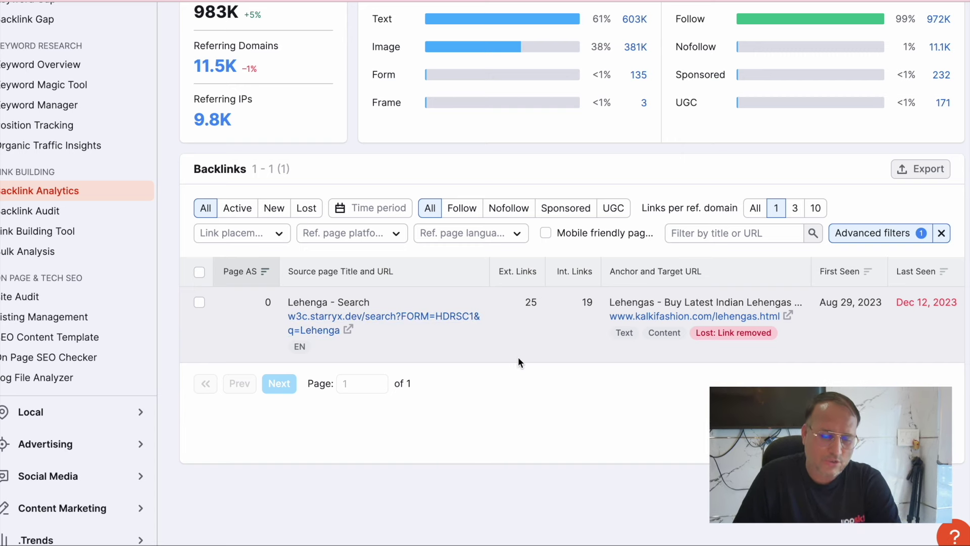
{"action": "mouse_move", "coordinate": [680, 335]}
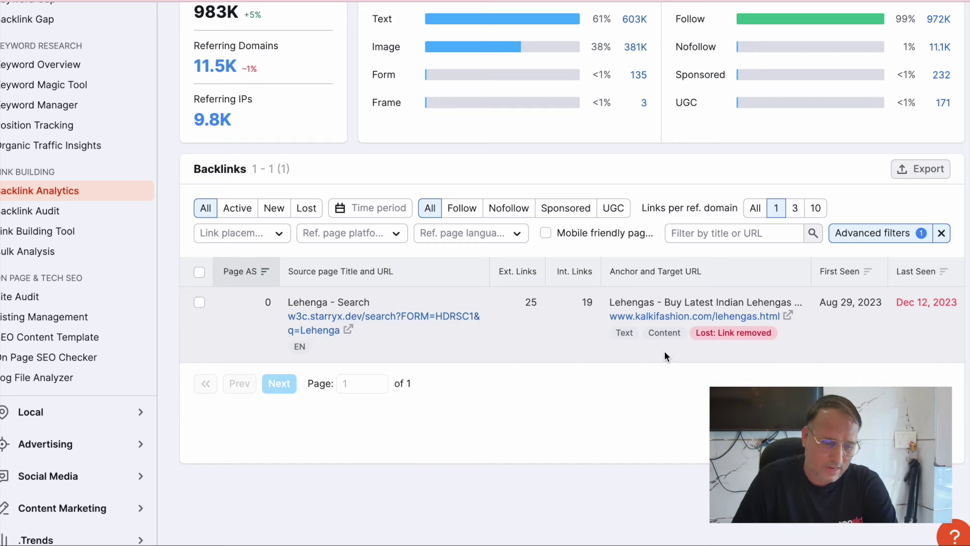
{"action": "key", "text": "F5"}
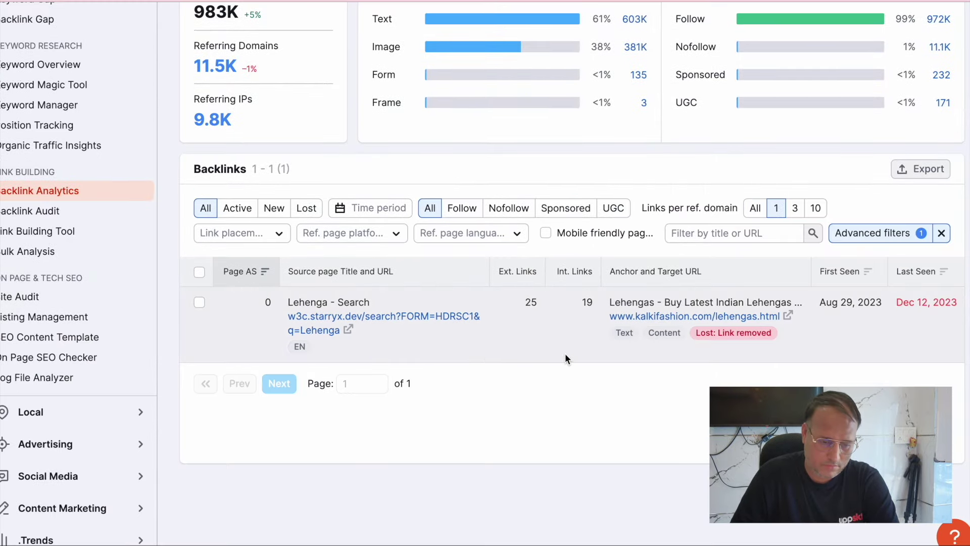
{"action": "key", "text": "alt+Left"}
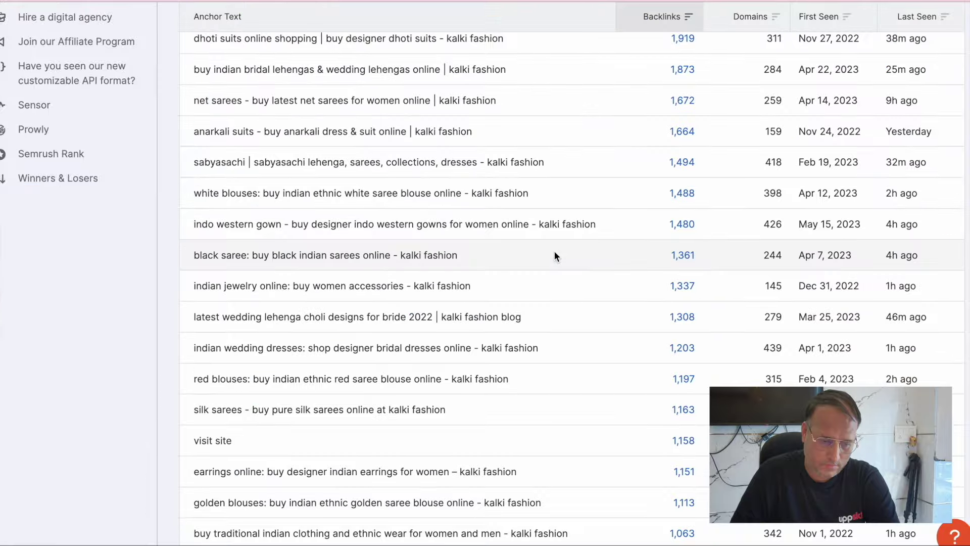
{"action": "scroll", "coordinate": [447, 308], "scroll_direction": "up", "scroll_amount": 8}
{"action": "scroll", "coordinate": [447, 311], "scroll_direction": "up", "scroll_amount": 1}
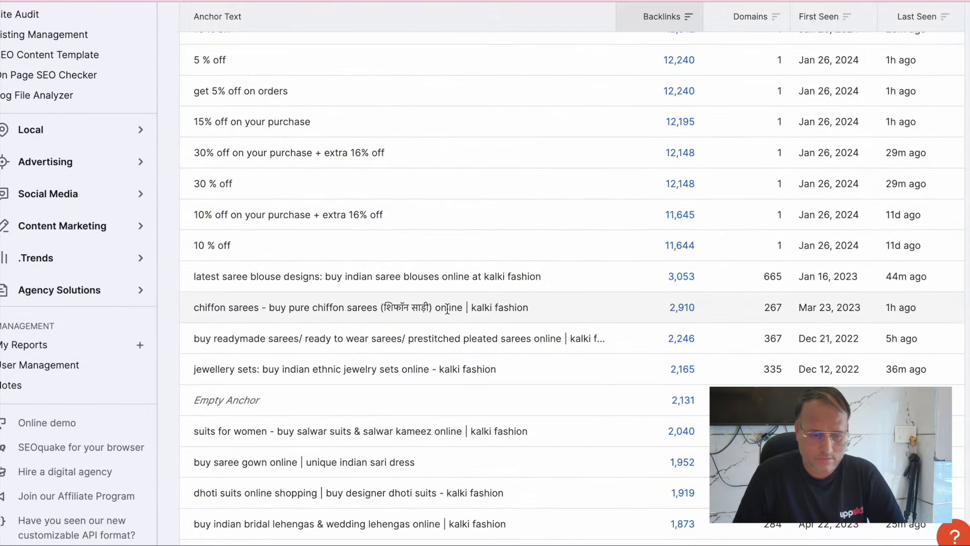
Search the anchors page for "lehe", replacing the full anchor title in the page search
{"action": "key", "text": "ctrl+f"}
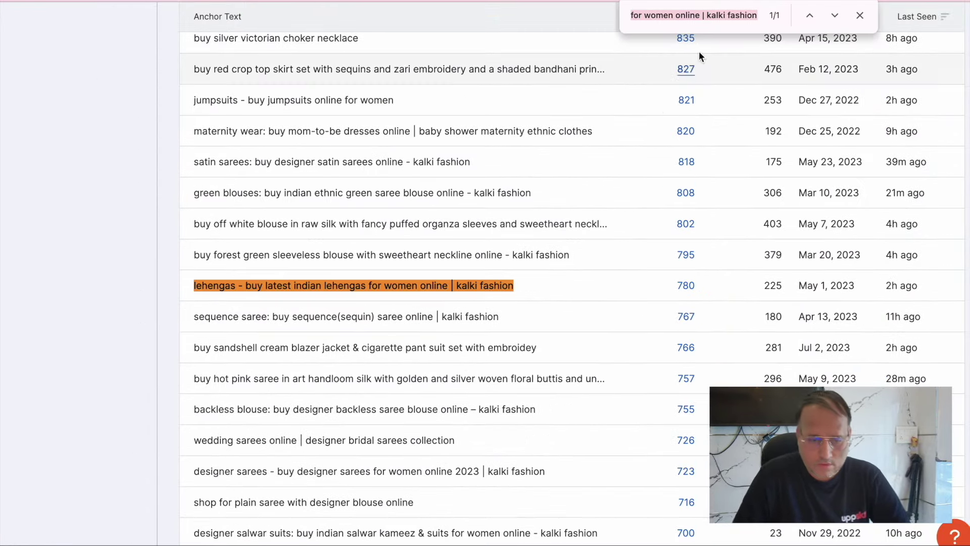
{"action": "left_click", "coordinate": [751, 16]}
{"action": "left_click_drag", "start_coordinate": [752, 15], "coordinate": [525, 17]}
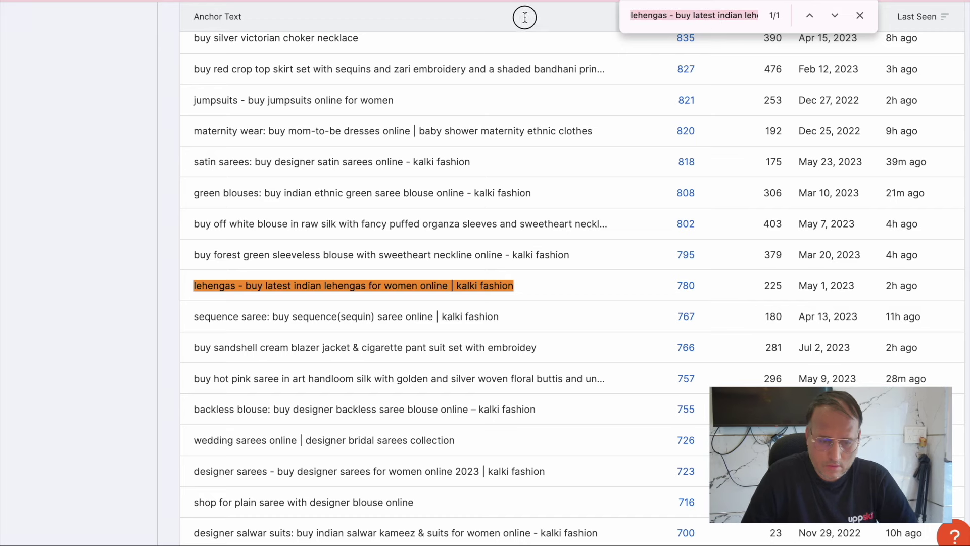
{"action": "type", "text": "lehngas"}
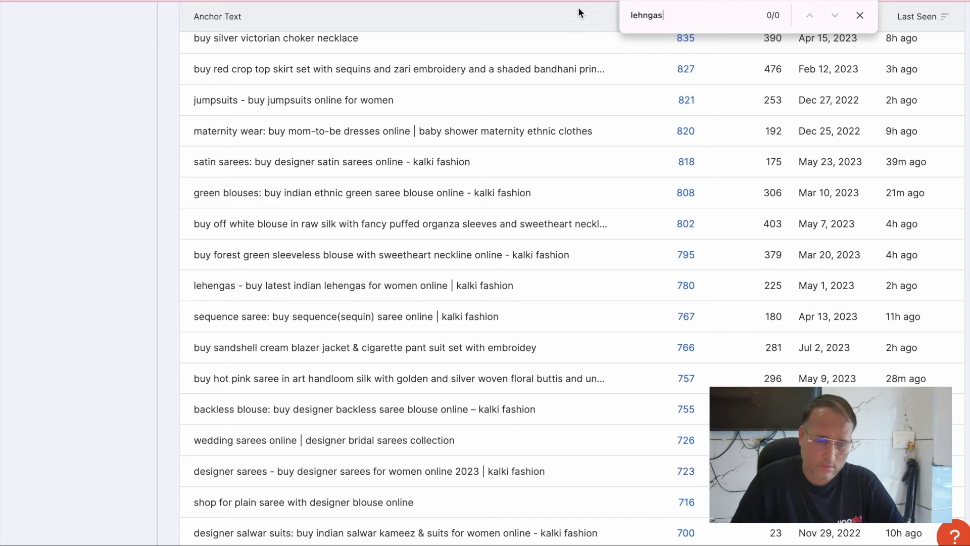
{"action": "key", "text": "BackSpace"}
{"action": "key", "text": "BackSpace"}
{"action": "key", "text": "BackSpace"}
{"action": "key", "text": "BackSpace"}
{"action": "type", "text": "e"}
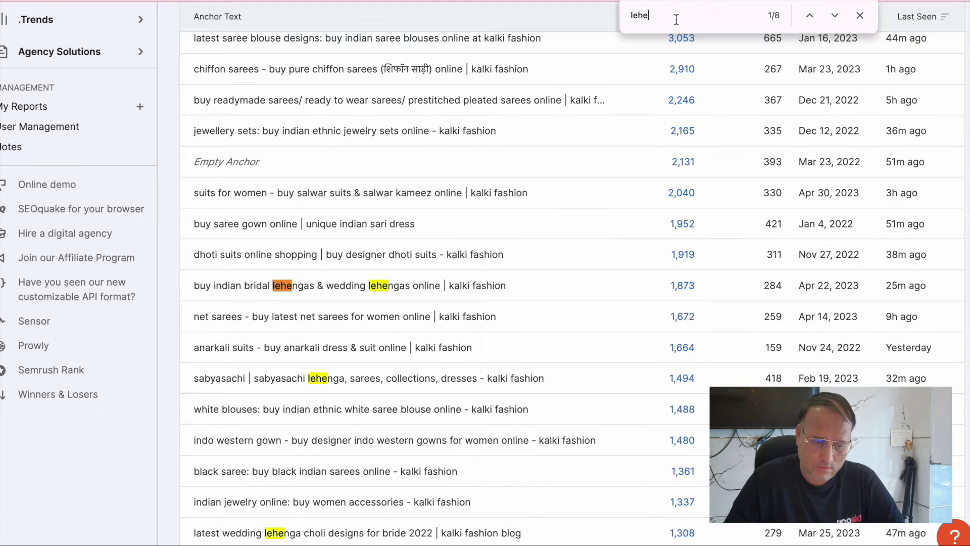
Review the matching lehenga anchors and highlight "latest wedding lehenga choli designs for bride 2022 | kalki fashion blog"
{"action": "scroll", "coordinate": [563, 217], "scroll_direction": "down", "scroll_amount": 10}
{"action": "scroll", "coordinate": [563, 216], "scroll_direction": "up", "scroll_amount": 9}
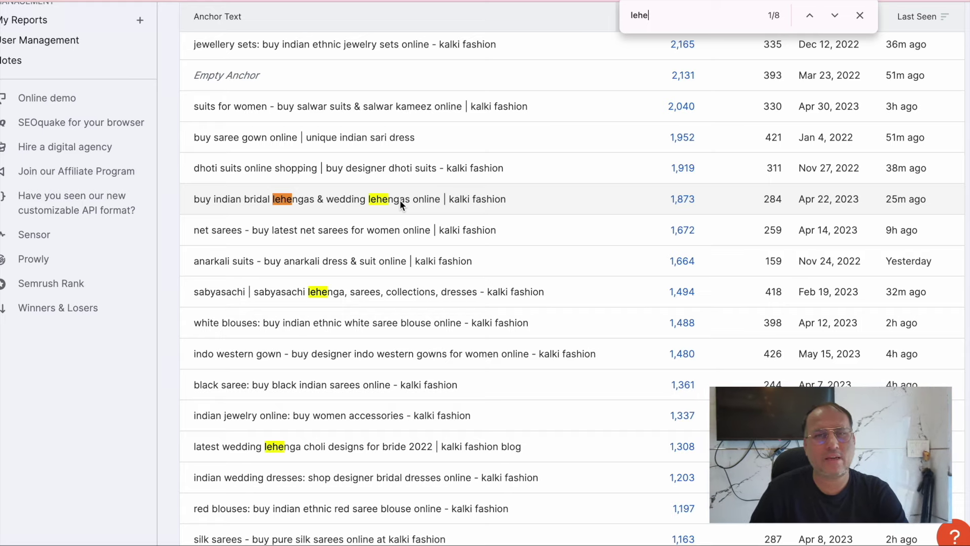
{"action": "scroll", "coordinate": [399, 199], "scroll_direction": "down", "scroll_amount": 5}
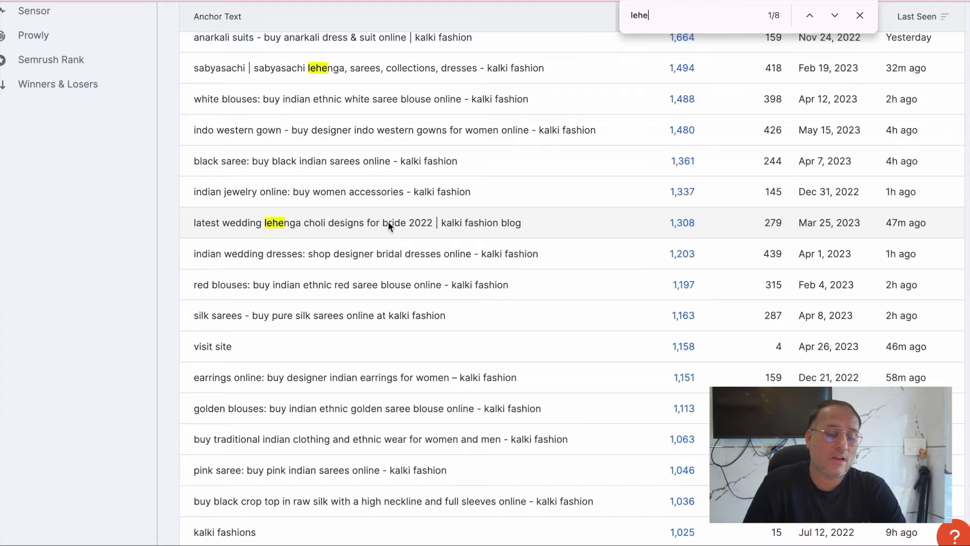
{"action": "triple_click", "coordinate": [388, 222]}
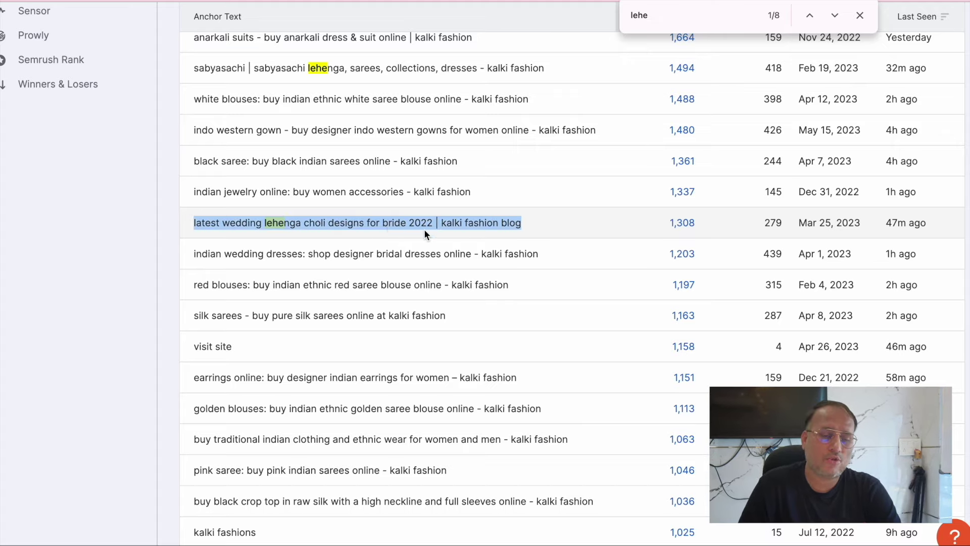
Switch to the KALKI Fashion lehengas page and look over its product listing
{"action": "scroll", "coordinate": [423, 229], "scroll_direction": "up", "scroll_amount": 15}
{"action": "scroll", "coordinate": [396, 223], "scroll_direction": "up", "scroll_amount": 2}
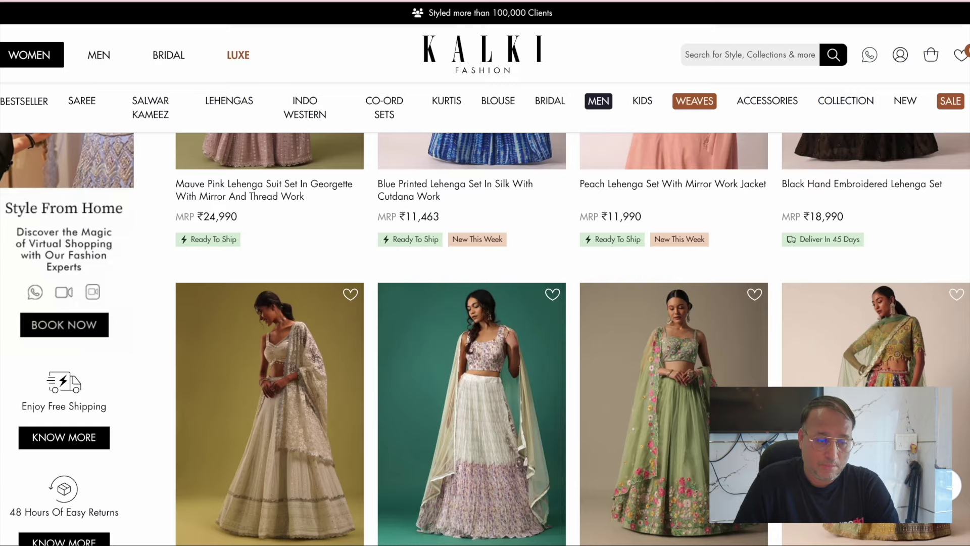
{"action": "scroll", "coordinate": [477, 210], "scroll_direction": "up", "scroll_amount": 6}
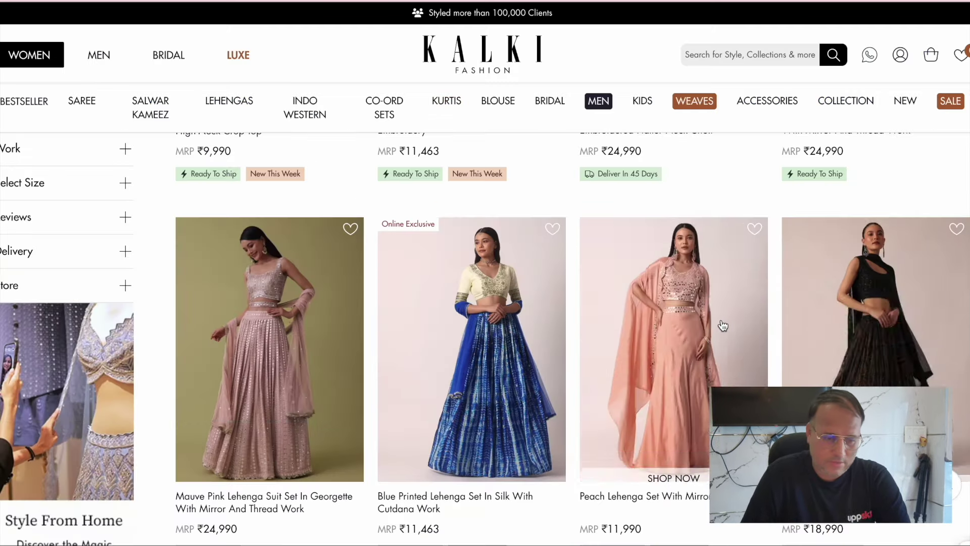
{"action": "scroll", "coordinate": [721, 319], "scroll_direction": "up", "scroll_amount": 10}
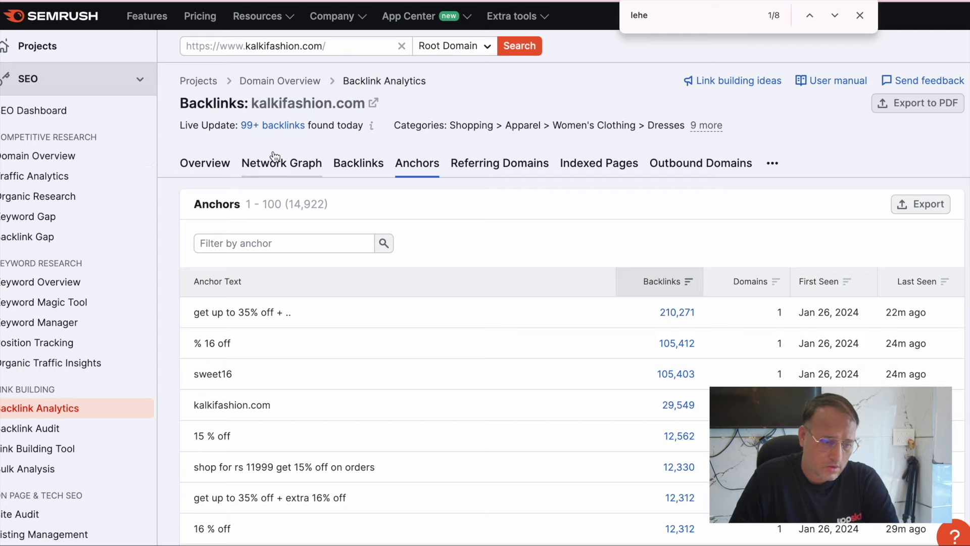
Go back to Semrush's Domain Overview for kalkifashion.com, denying all cookies, and set the country database to India
{"action": "key", "text": "Escape"}
{"action": "key", "text": "alt+Left"}
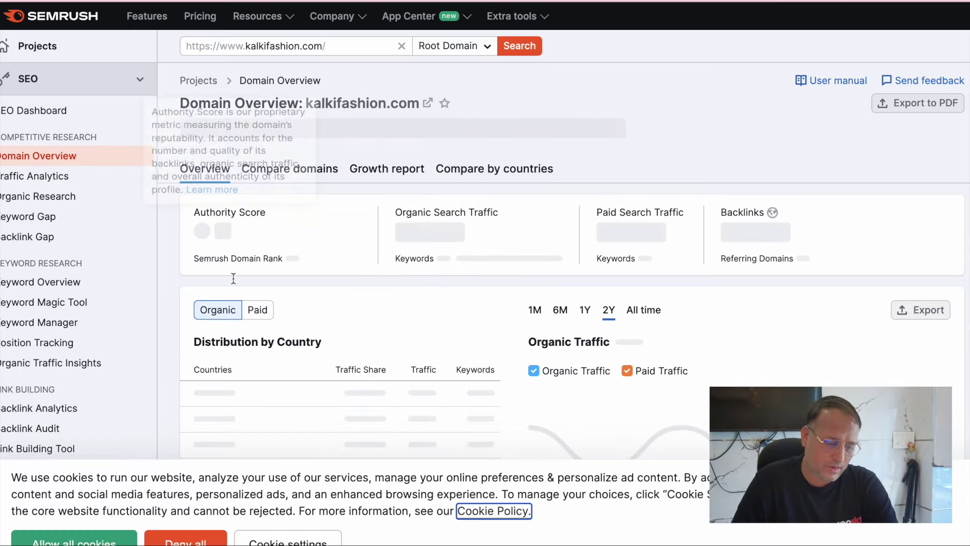
{"action": "left_click", "coordinate": [185, 541]}
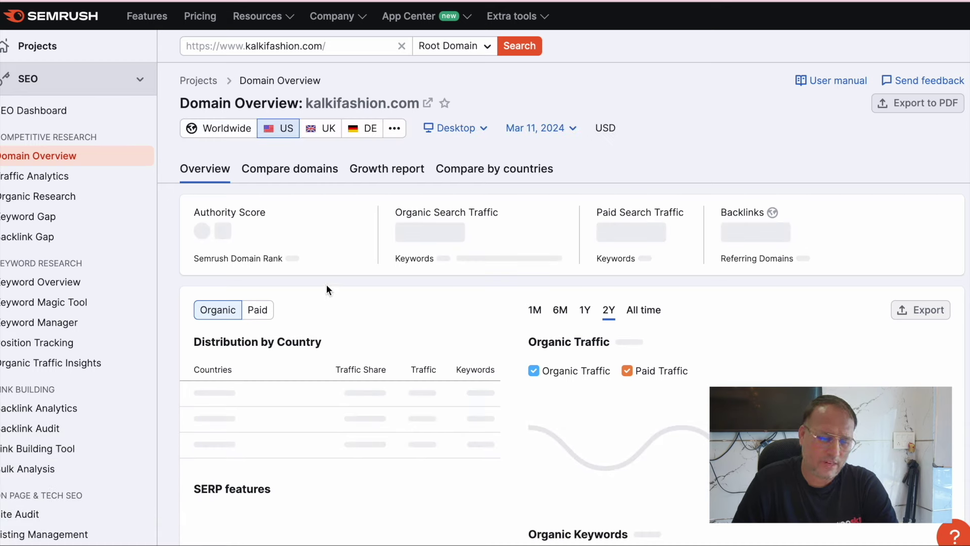
{"action": "left_click", "coordinate": [395, 129]}
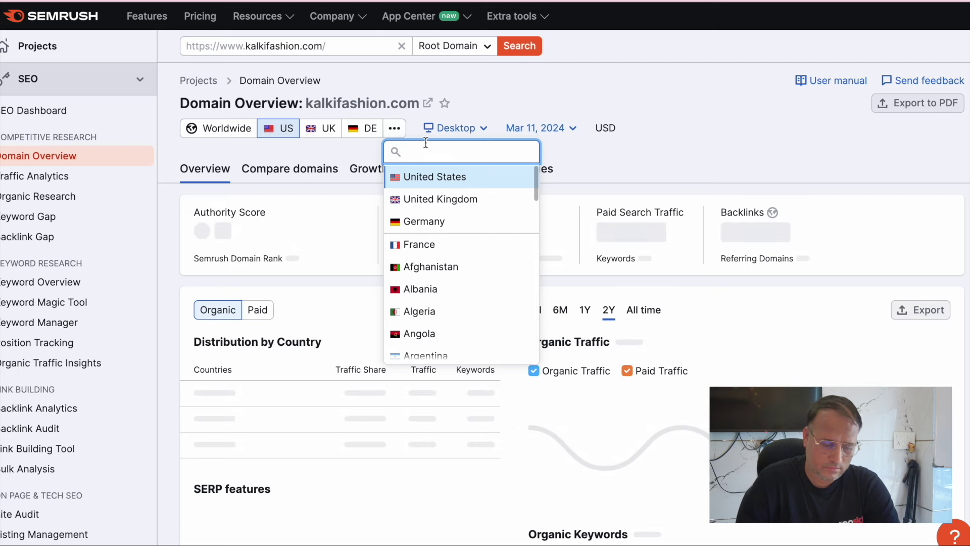
{"action": "type", "text": "india"}
{"action": "left_click", "coordinate": [461, 178]}
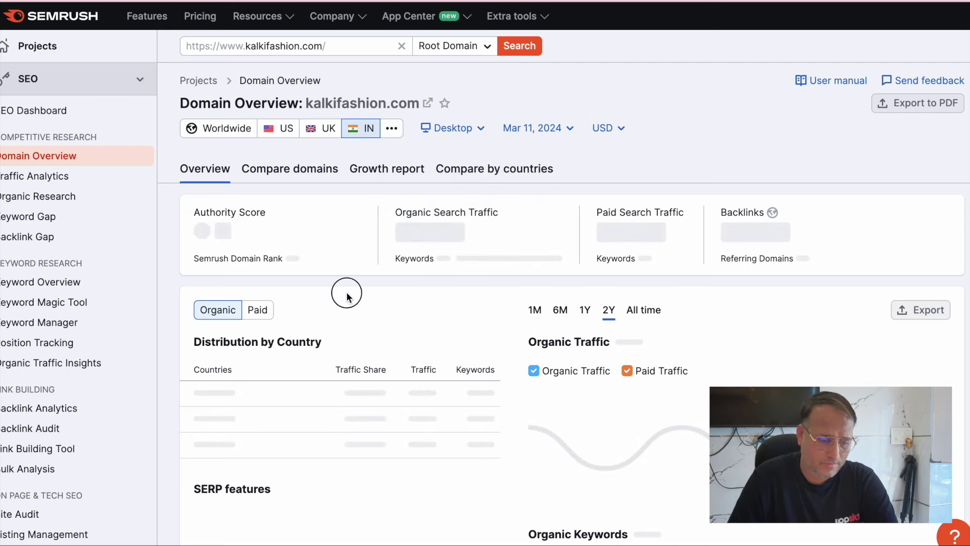
Examine the domain's organic and paid traffic, engagement metrics, distribution by country and SERP features for India
{"action": "scroll", "coordinate": [347, 293], "scroll_direction": "down", "scroll_amount": 4}
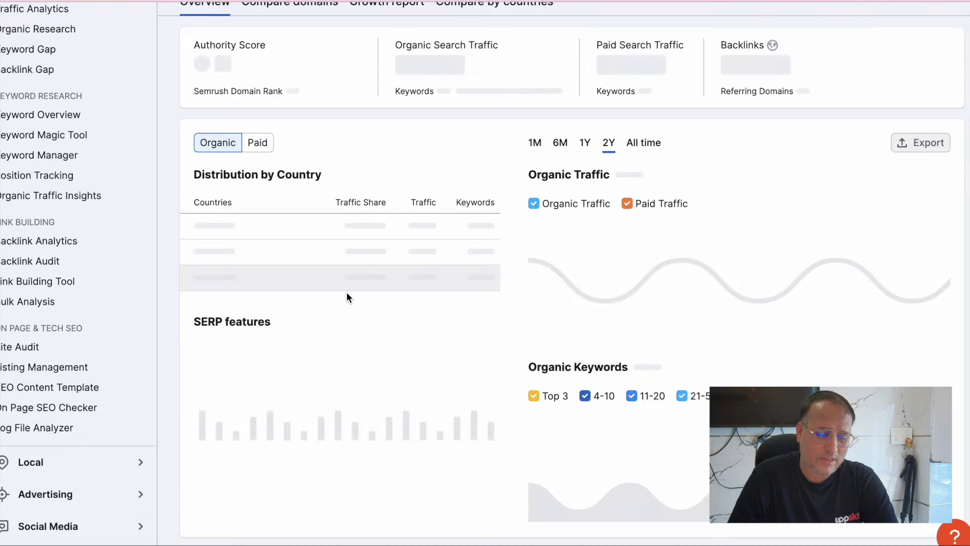
{"action": "scroll", "coordinate": [346, 292], "scroll_direction": "up", "scroll_amount": 4}
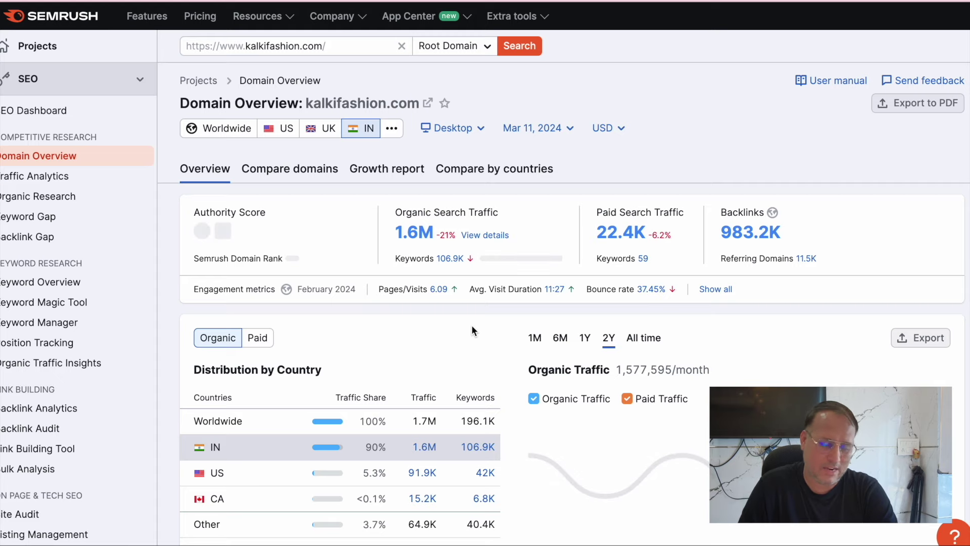
{"action": "scroll", "coordinate": [472, 326], "scroll_direction": "down", "scroll_amount": 3}
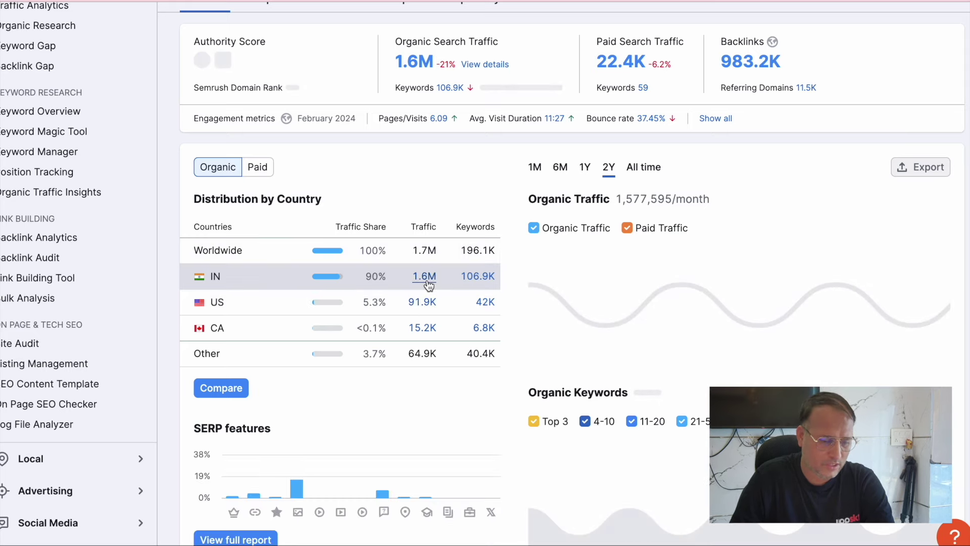
{"action": "scroll", "coordinate": [432, 314], "scroll_direction": "up", "scroll_amount": 3}
{"action": "scroll", "coordinate": [432, 314], "scroll_direction": "down", "scroll_amount": 7}
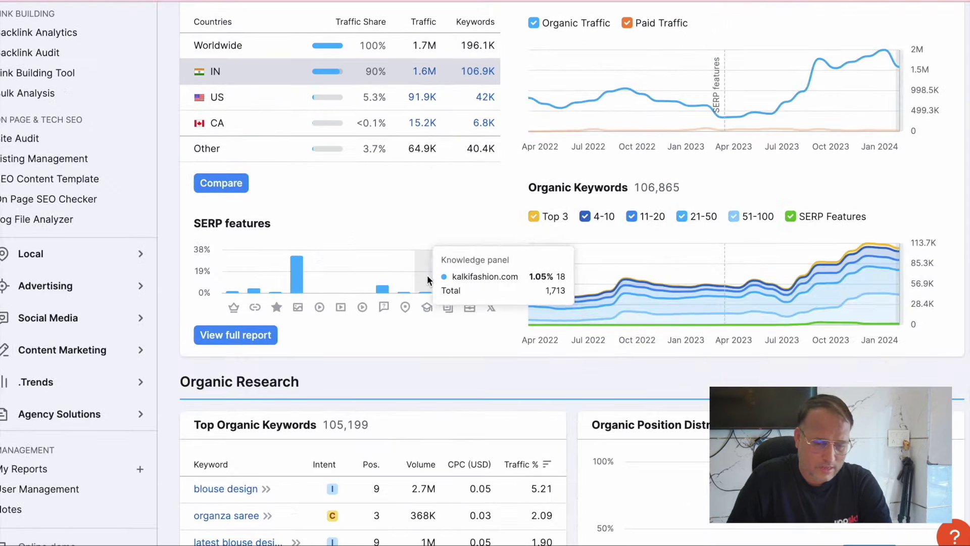
{"action": "scroll", "coordinate": [440, 265], "scroll_direction": "up", "scroll_amount": 4}
Read the month-by-month organic and paid traffic values on the two-year traffic chart up to February 2024
{"action": "mouse_move", "coordinate": [819, 319]}
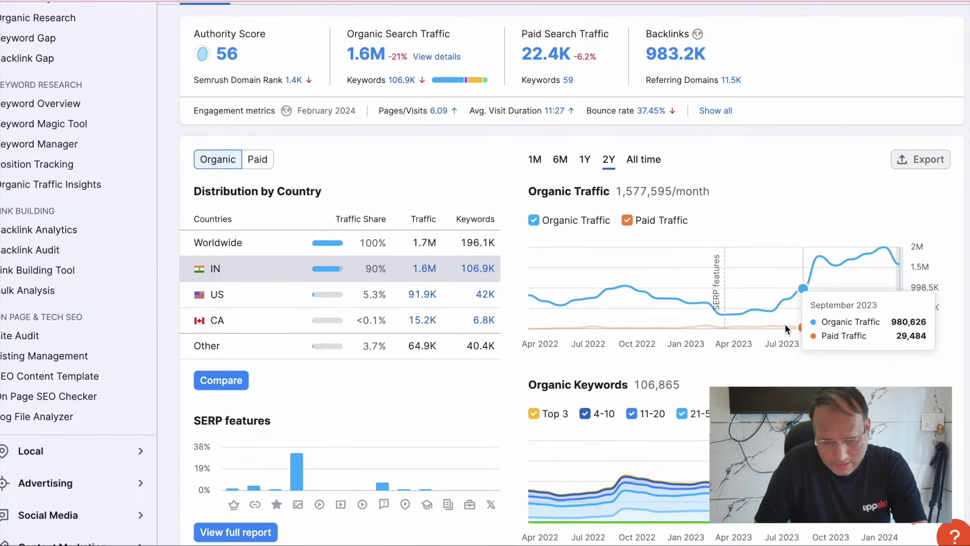
{"action": "mouse_move", "coordinate": [754, 326]}
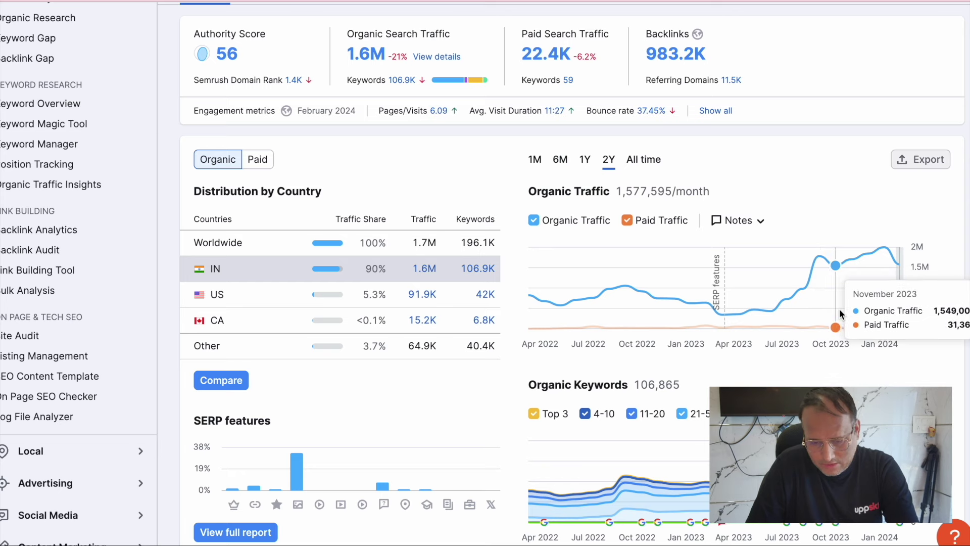
{"action": "mouse_move", "coordinate": [878, 297]}
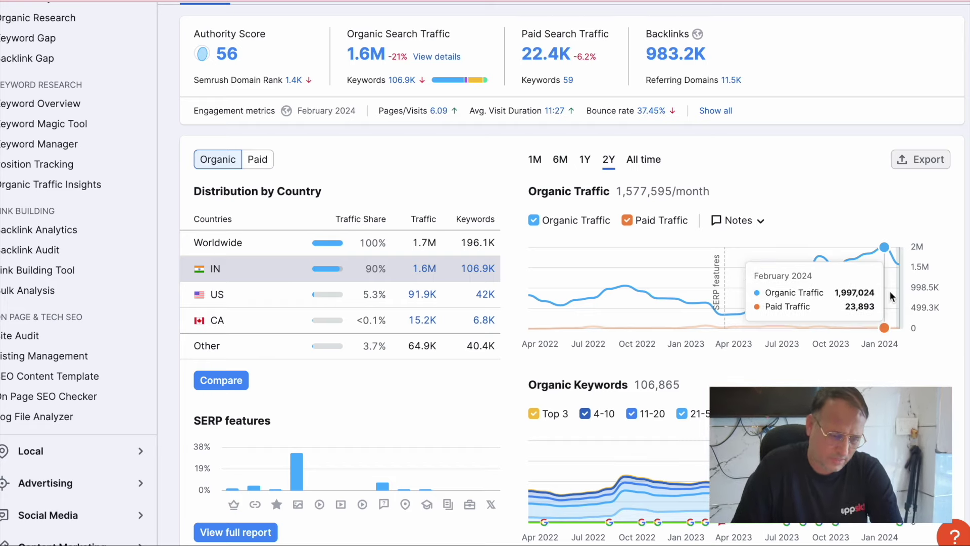
{"action": "scroll", "coordinate": [890, 291], "scroll_direction": "down", "scroll_amount": 1}
{"action": "scroll", "coordinate": [890, 291], "scroll_direction": "up", "scroll_amount": 5}
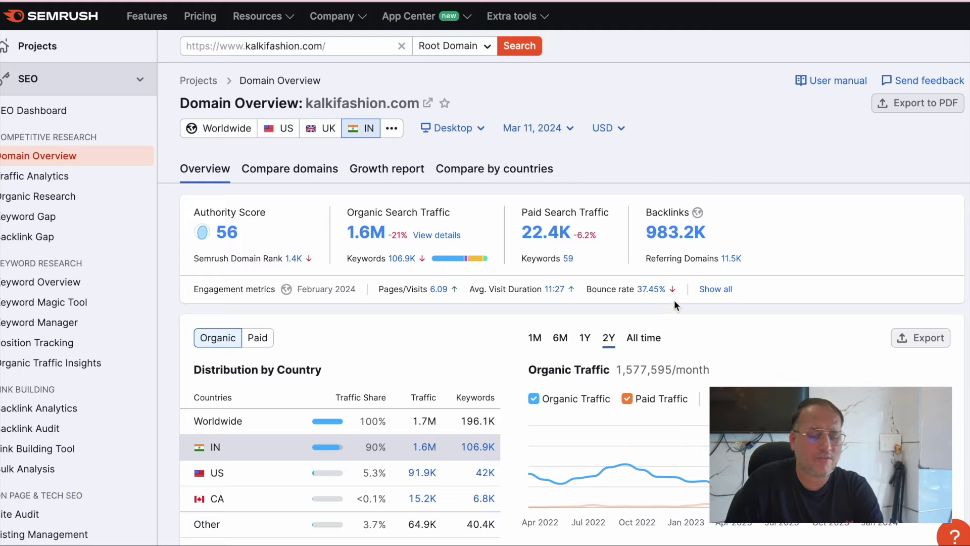
Examine the Organic Position Distribution chart, comparing keyword shares across the Google SERP position ranges
{"action": "scroll", "coordinate": [763, 339], "scroll_direction": "down", "scroll_amount": 10}
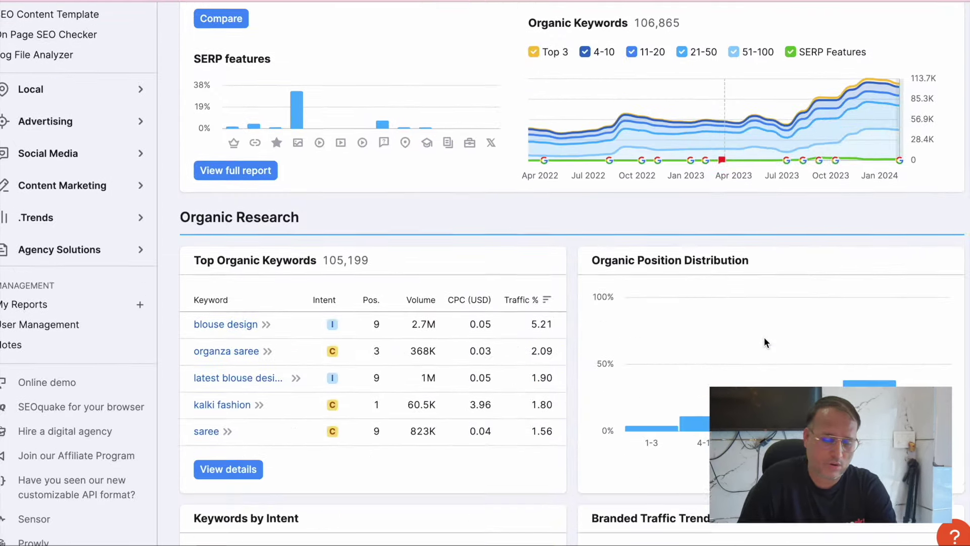
{"action": "scroll", "coordinate": [764, 338], "scroll_direction": "down", "scroll_amount": 6}
{"action": "scroll", "coordinate": [707, 337], "scroll_direction": "up", "scroll_amount": 4}
{"action": "scroll", "coordinate": [682, 335], "scroll_direction": "up", "scroll_amount": 1}
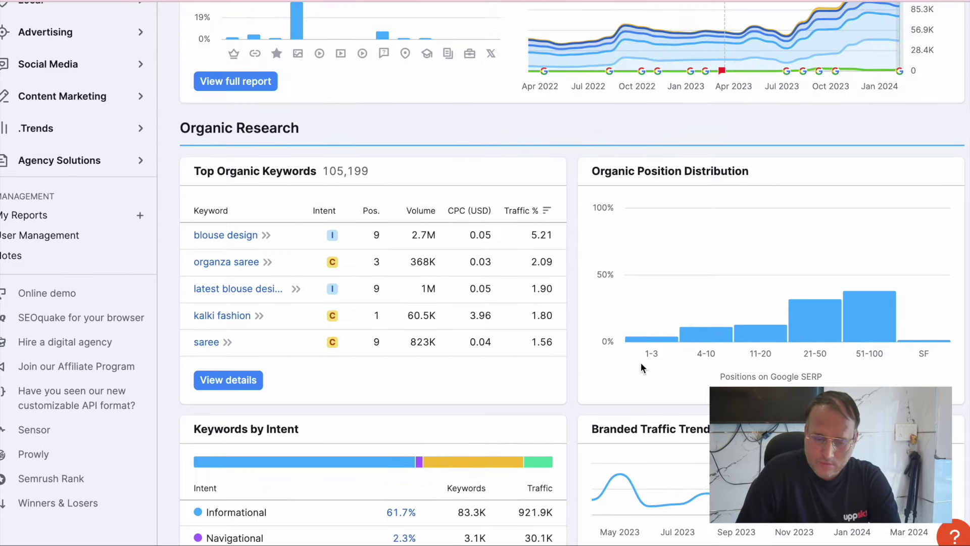
{"action": "mouse_move", "coordinate": [642, 344]}
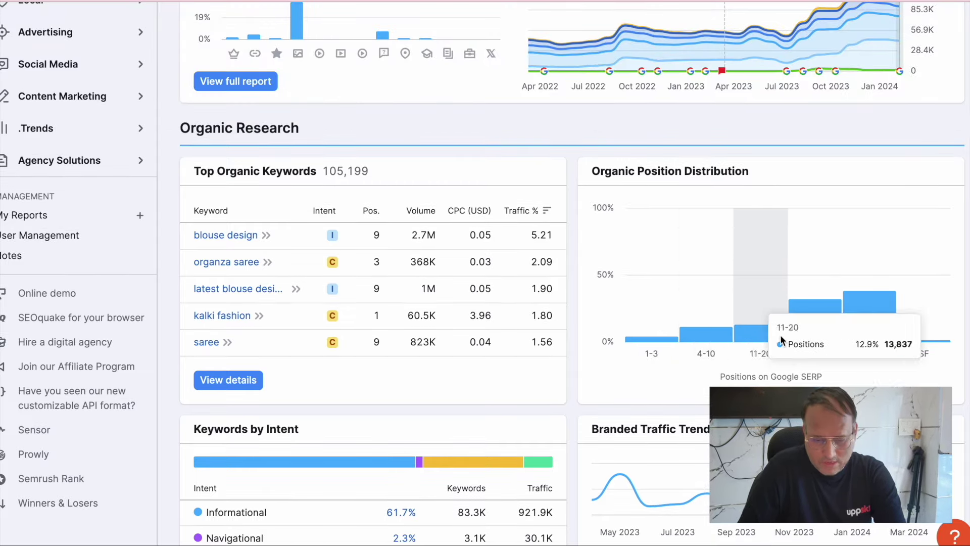
{"action": "mouse_move", "coordinate": [882, 337]}
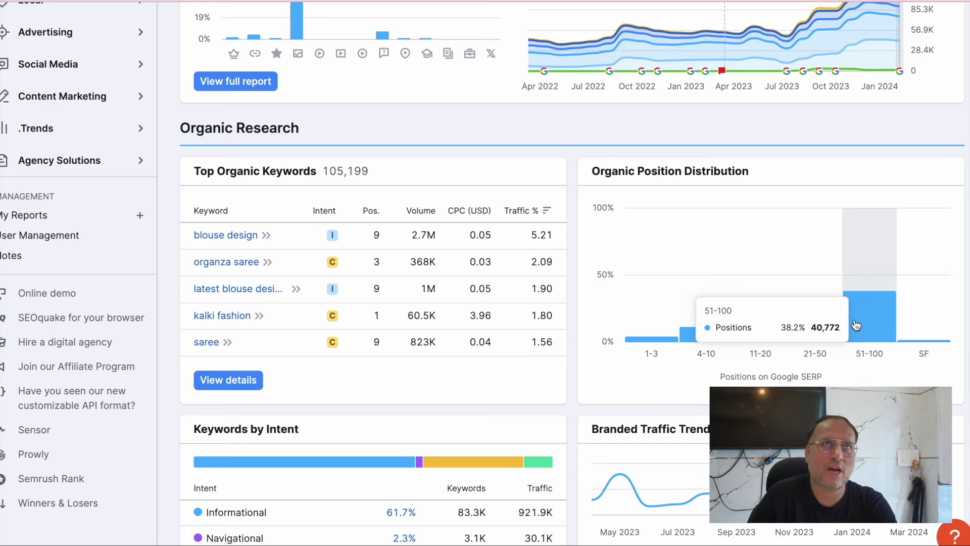
{"action": "mouse_move", "coordinate": [757, 346]}
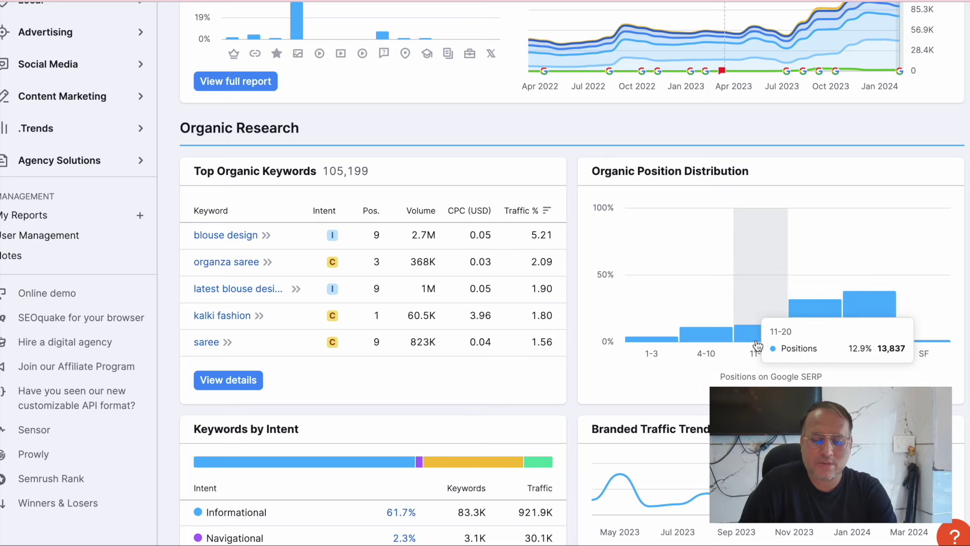